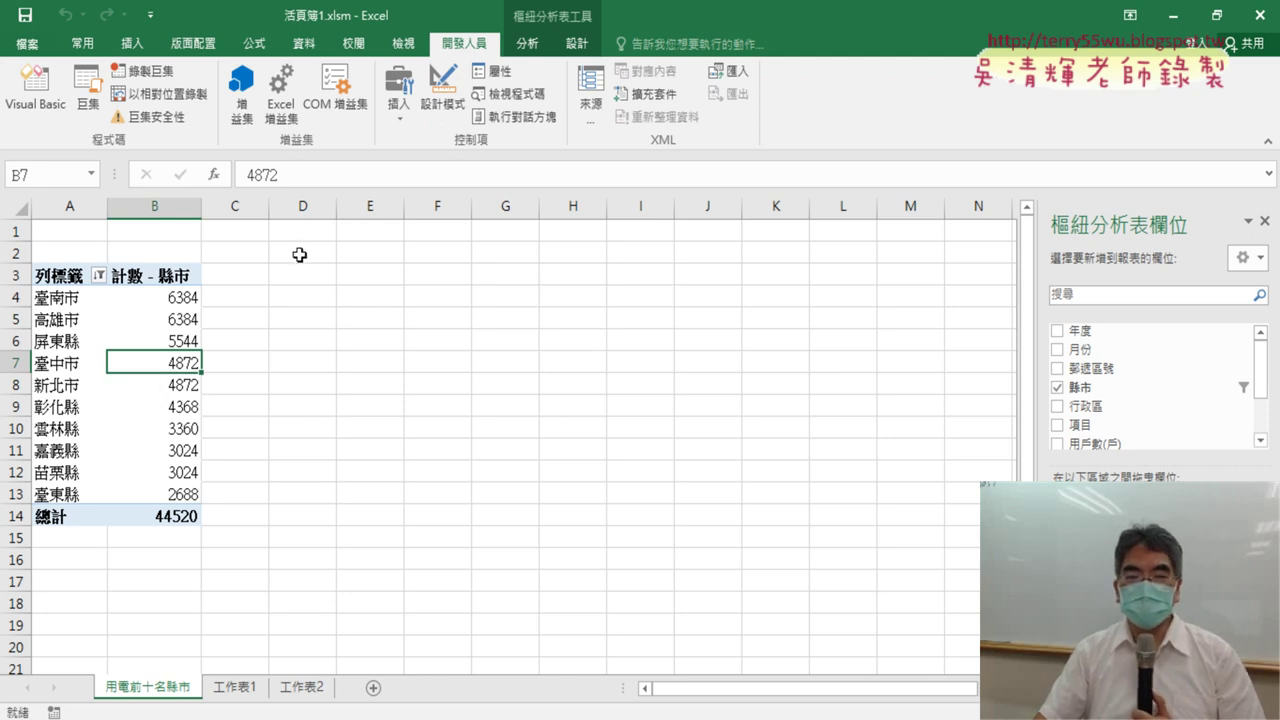
# Mark D2:M20 as the chart area, then review the existing macro's five step comments
pyautogui.moveTo(297, 255)
pyautogui.mouseDown()
pyautogui.moveTo(896, 296)
pyautogui.moveTo(909, 489)
pyautogui.moveTo(896, 638)
pyautogui.mouseUp()
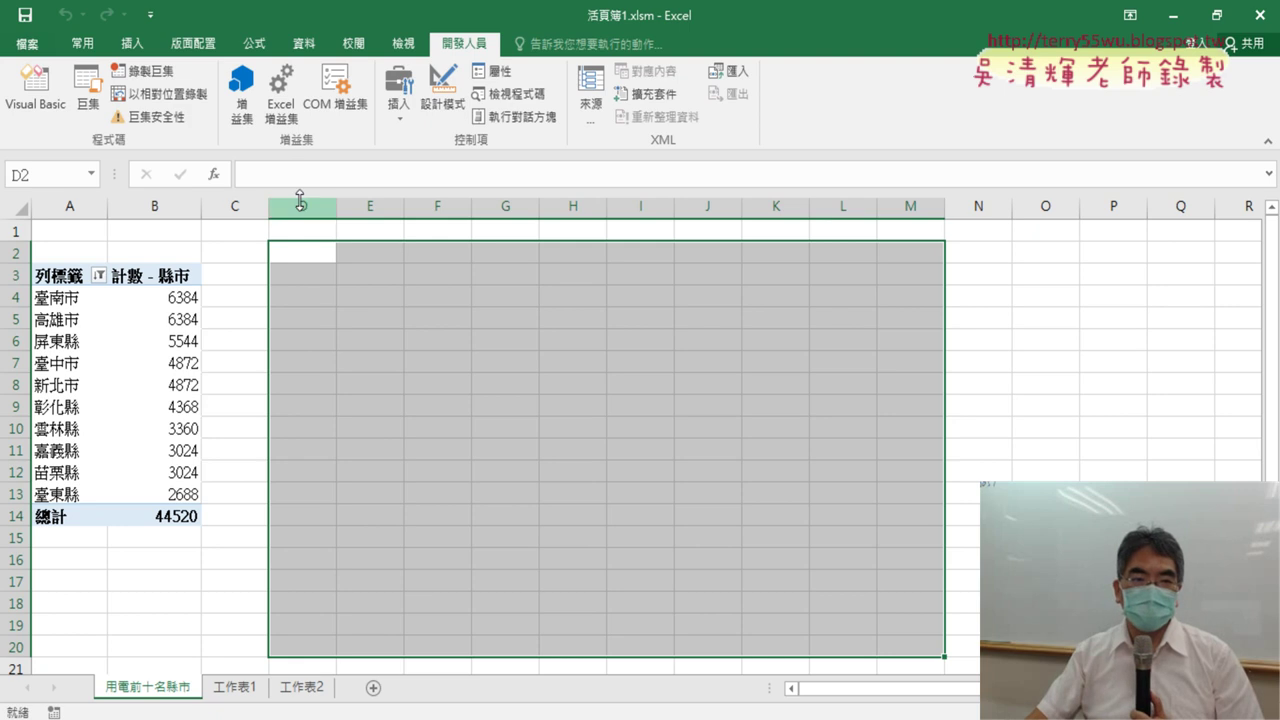
pyautogui.click(115, 381)
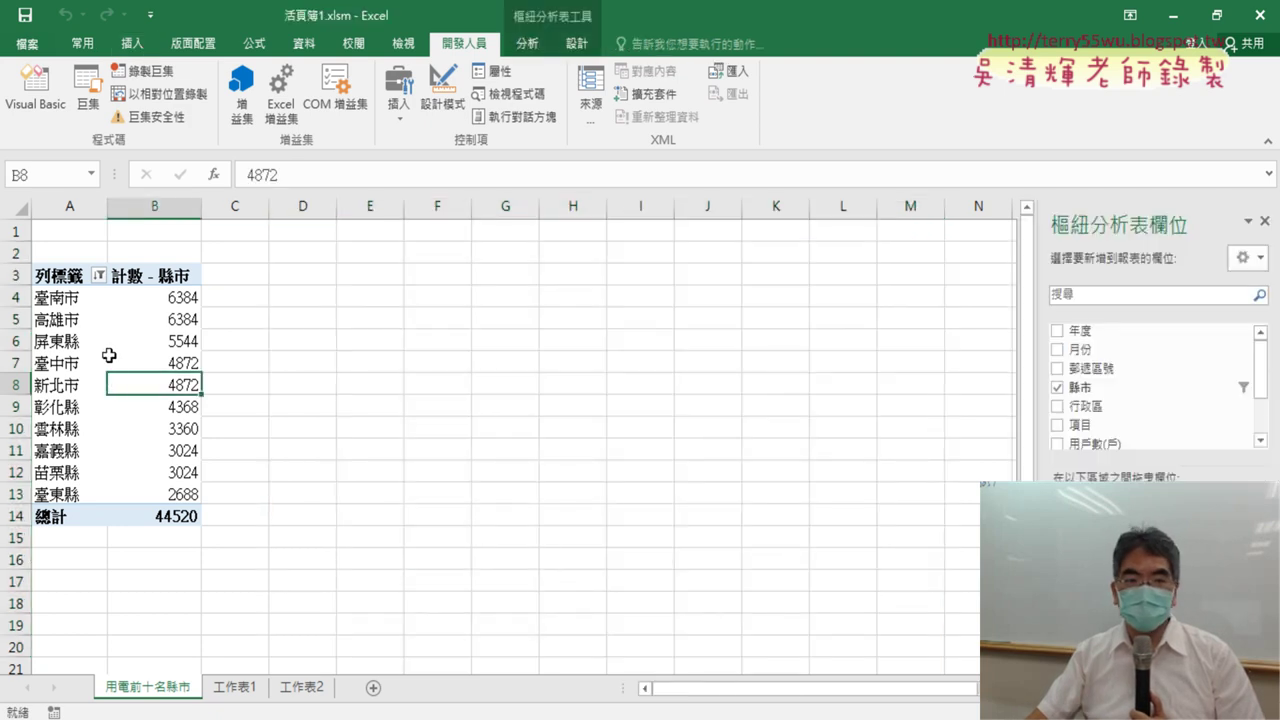
pyautogui.click(35, 88)
pyautogui.moveTo(604, 222); pyautogui.dragTo(428, 215)
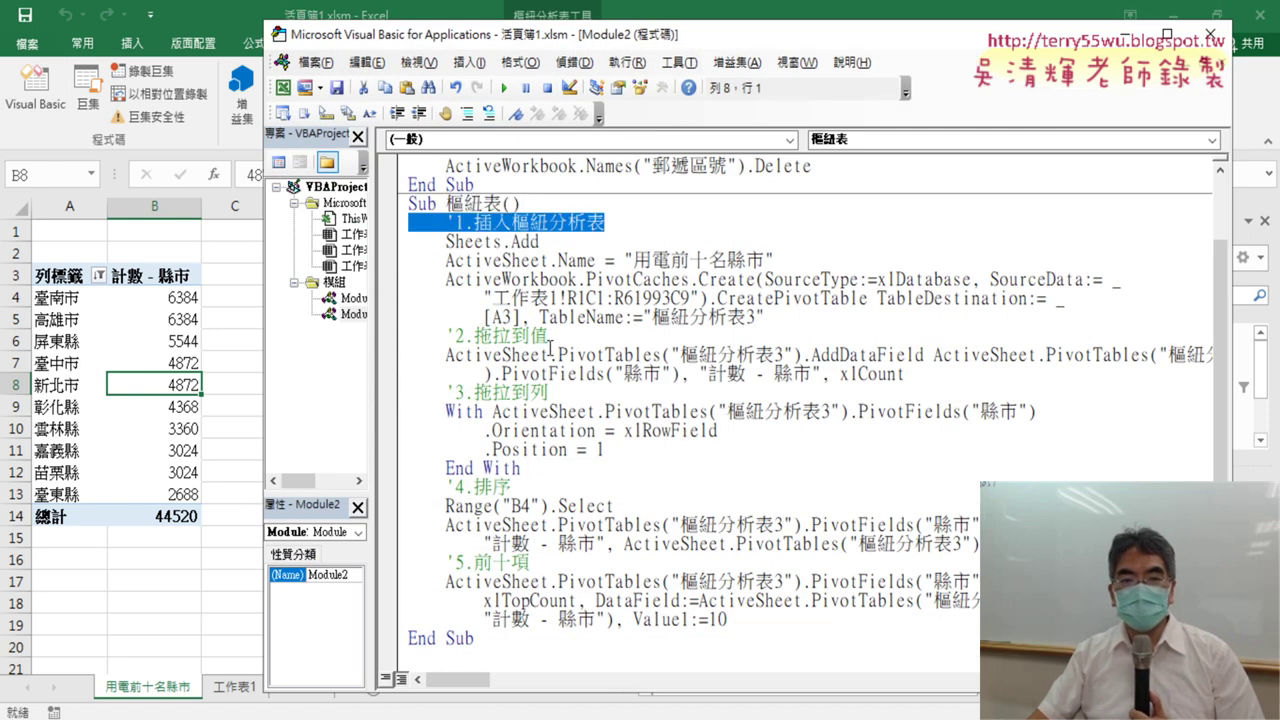
pyautogui.moveTo(550, 340); pyautogui.dragTo(410, 335)
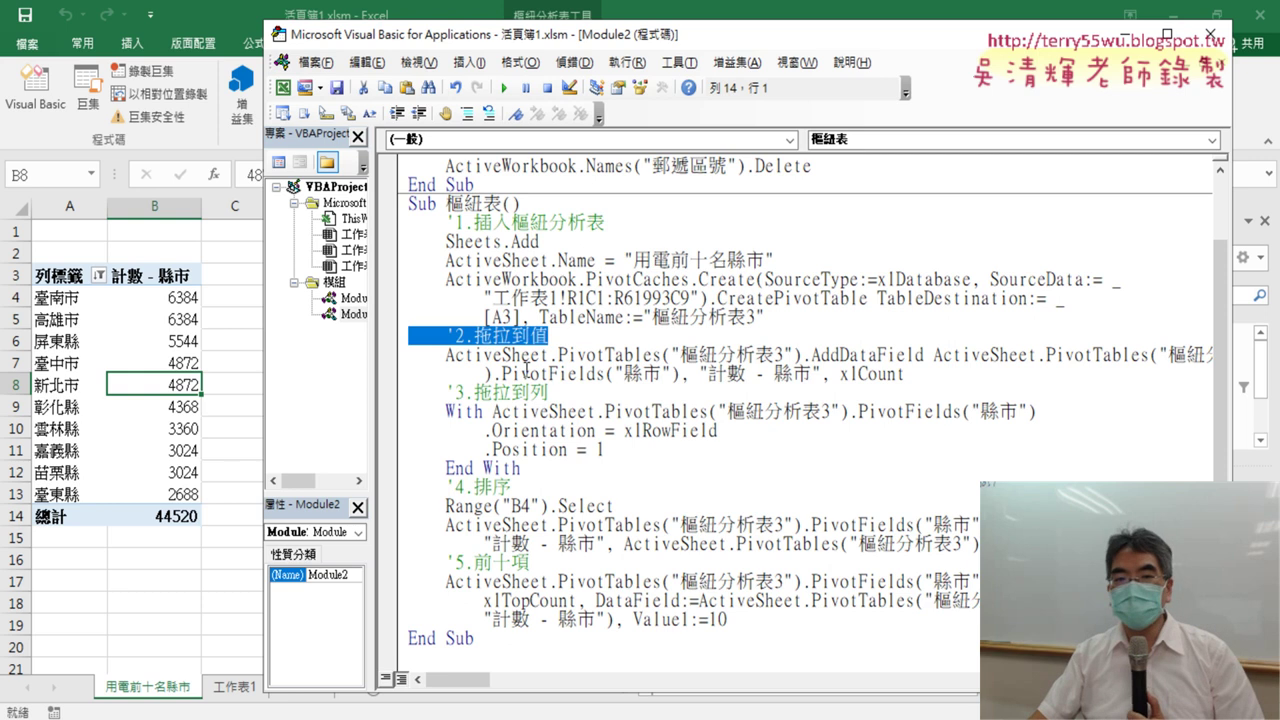
pyautogui.moveTo(550, 392); pyautogui.dragTo(366, 393)
pyautogui.moveTo(514, 487); pyautogui.dragTo(408, 487)
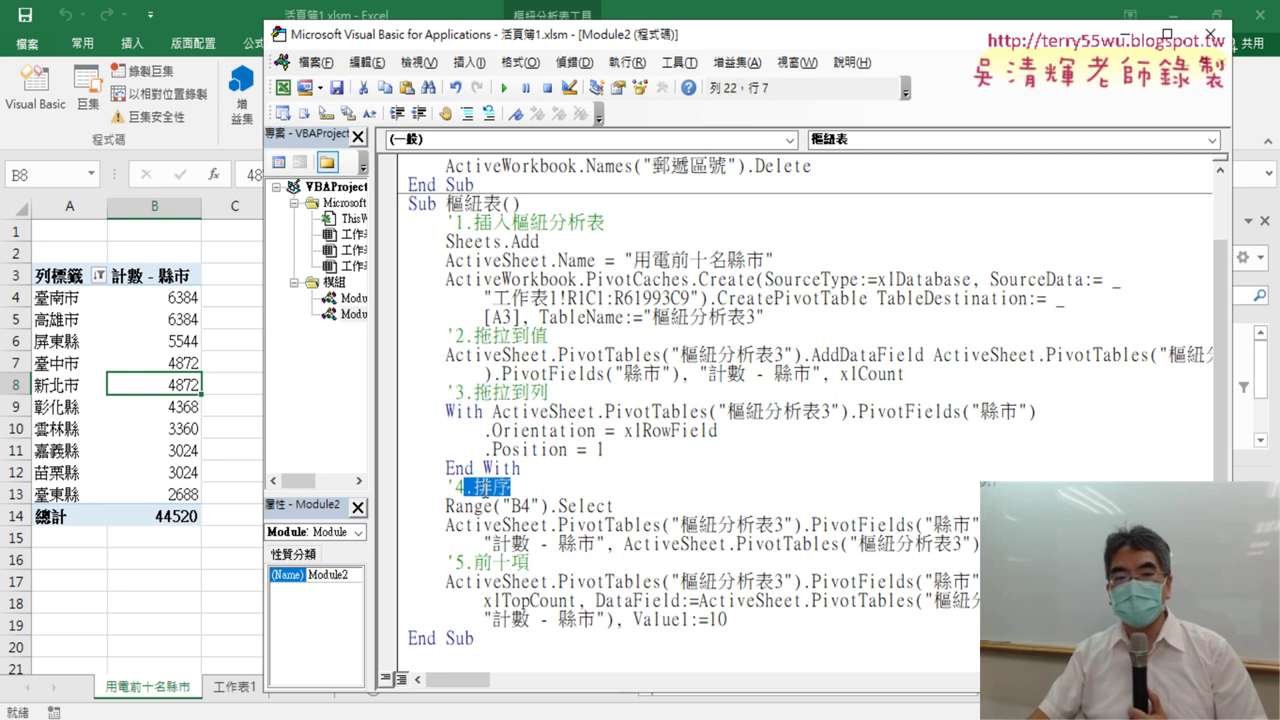
pyautogui.moveTo(532, 563); pyautogui.dragTo(408, 563)
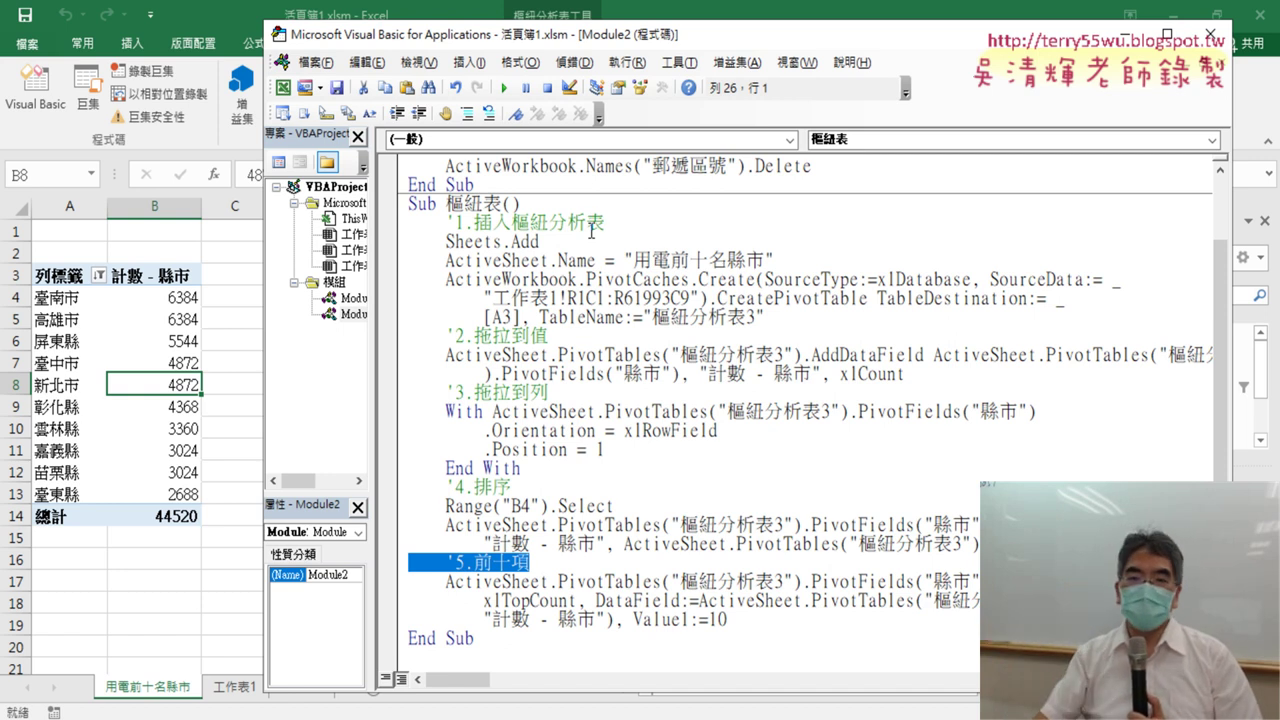
# Review the macro lines that name the new sheet and place the pivot table at A3
pyautogui.moveTo(790, 261); pyautogui.dragTo(483, 262)
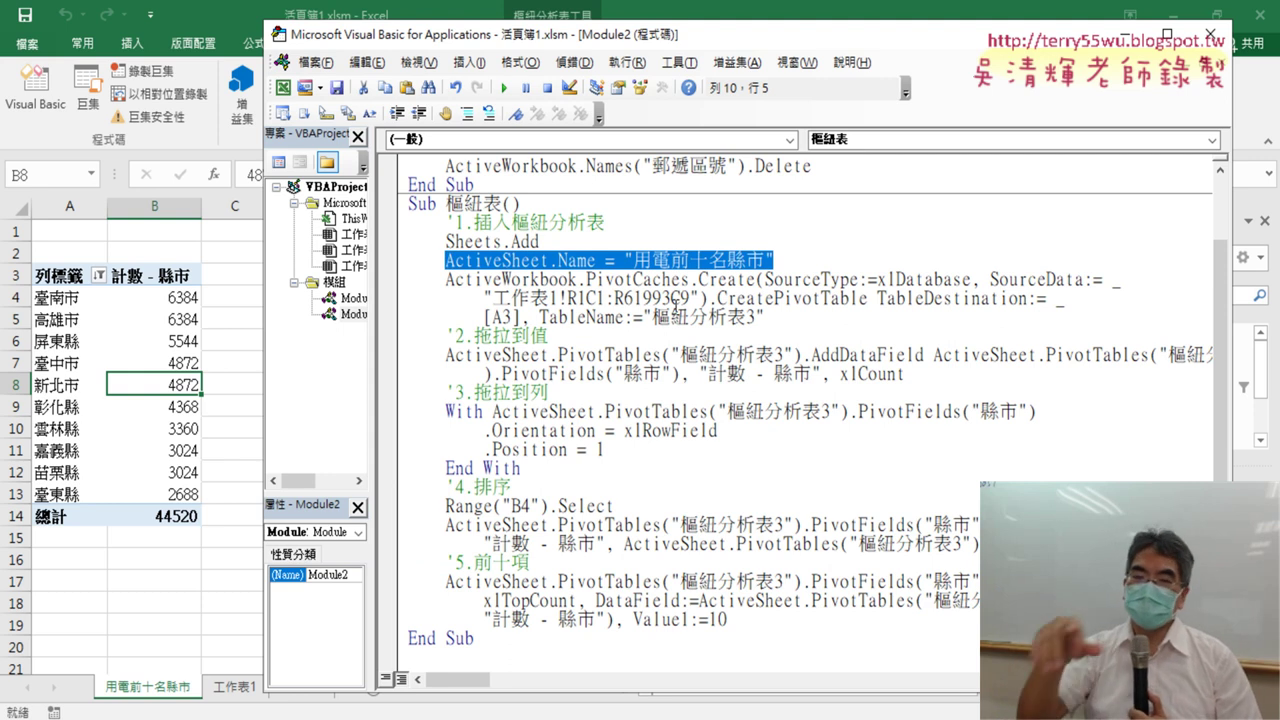
pyautogui.moveTo(518, 318); pyautogui.dragTo(488, 318)
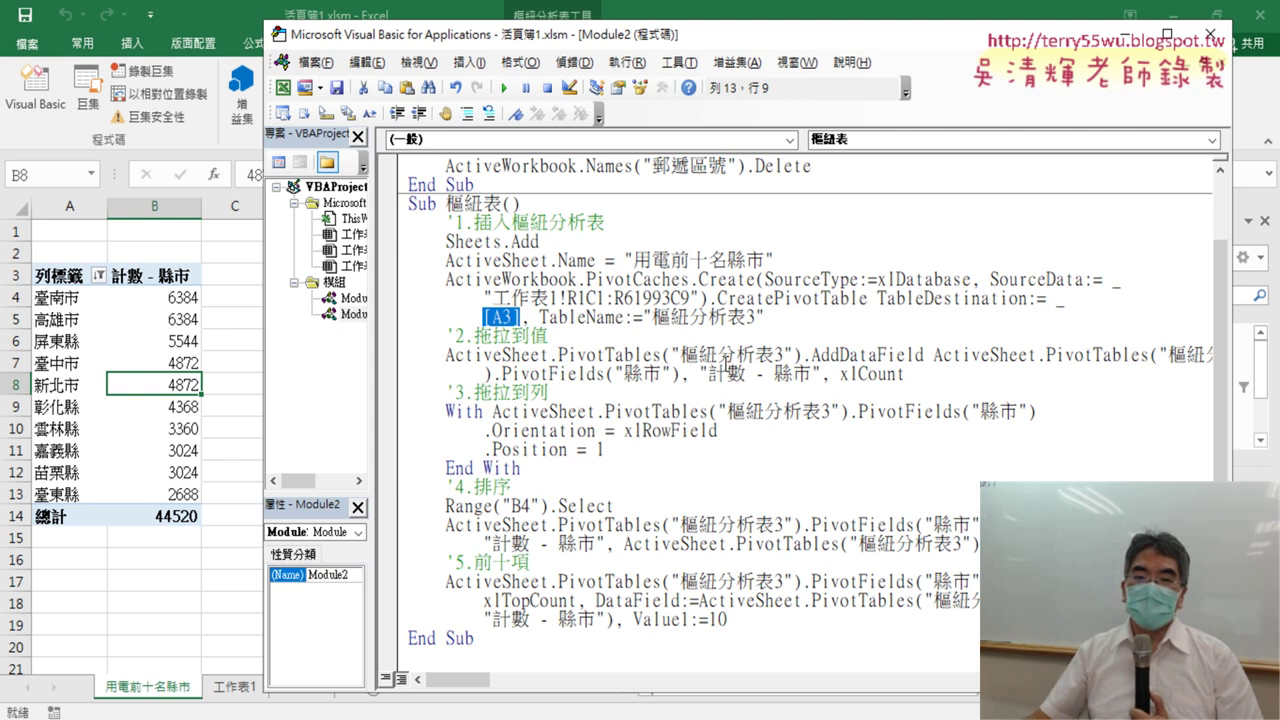
pyautogui.click(697, 375)
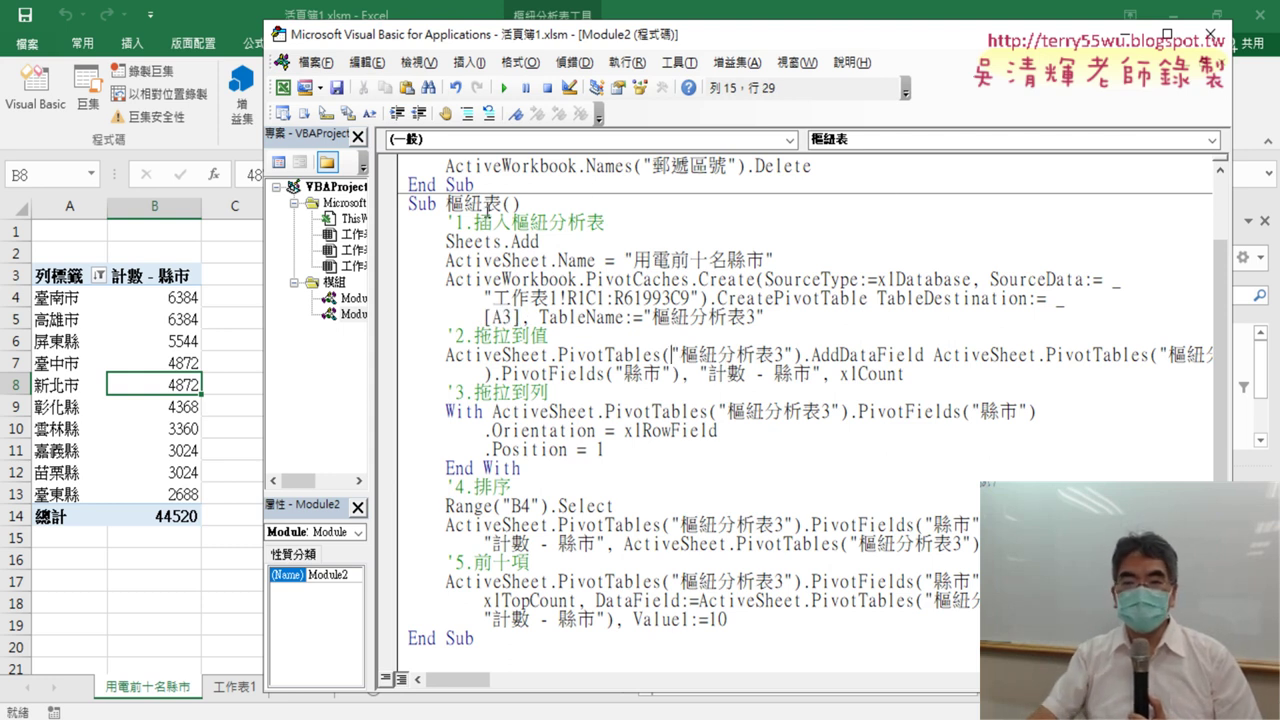
pyautogui.click(1210, 33)
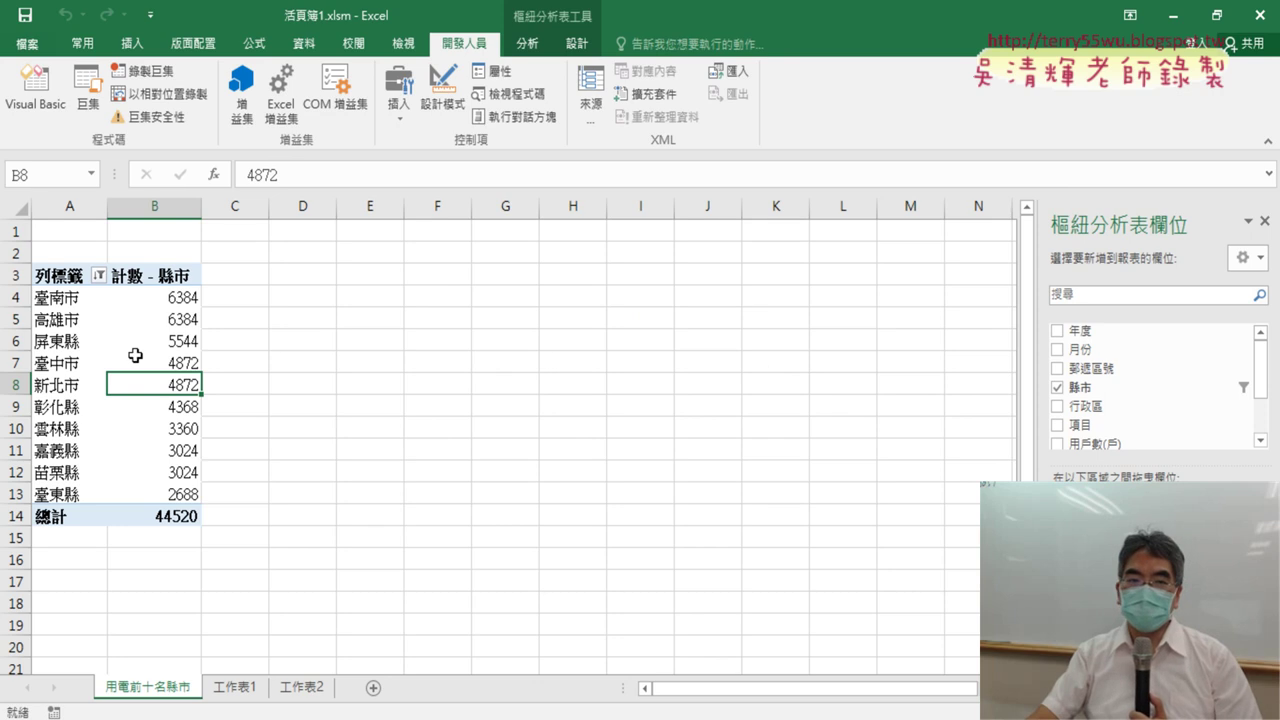
# Start recording a macro named 樞紐圖, stored in This Workbook
pyautogui.click(528, 44)
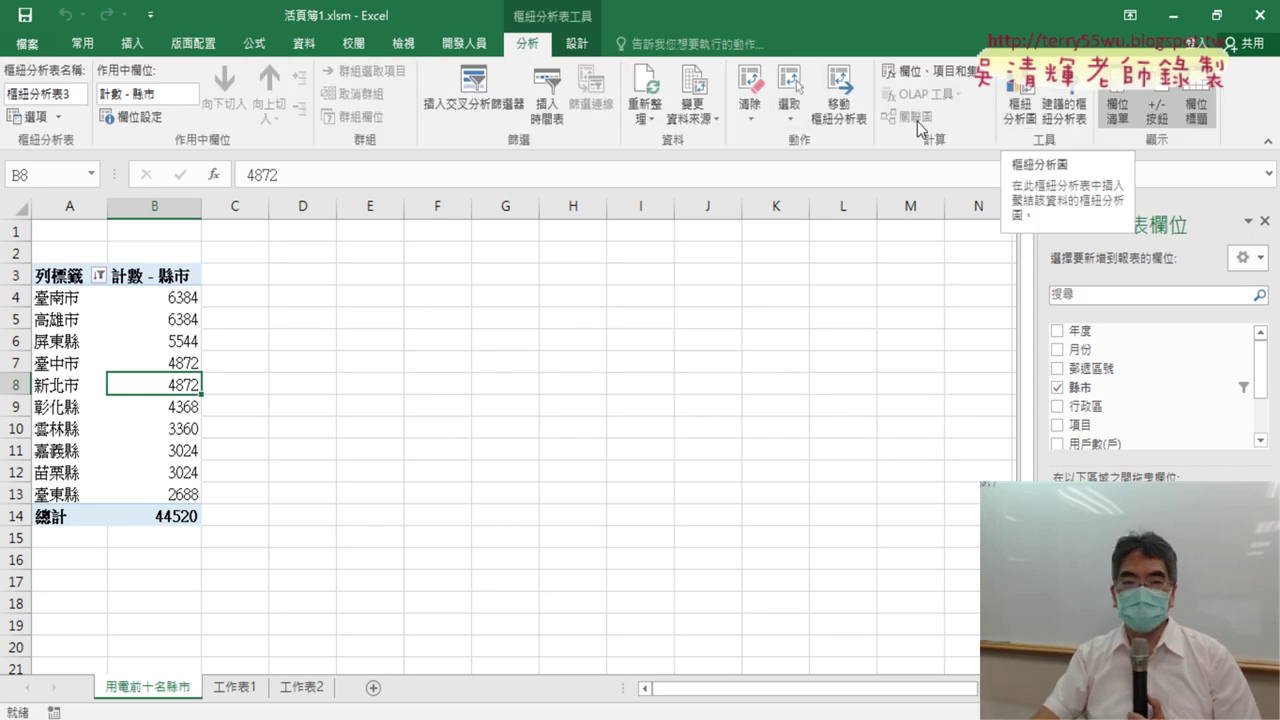
pyautogui.click(481, 44)
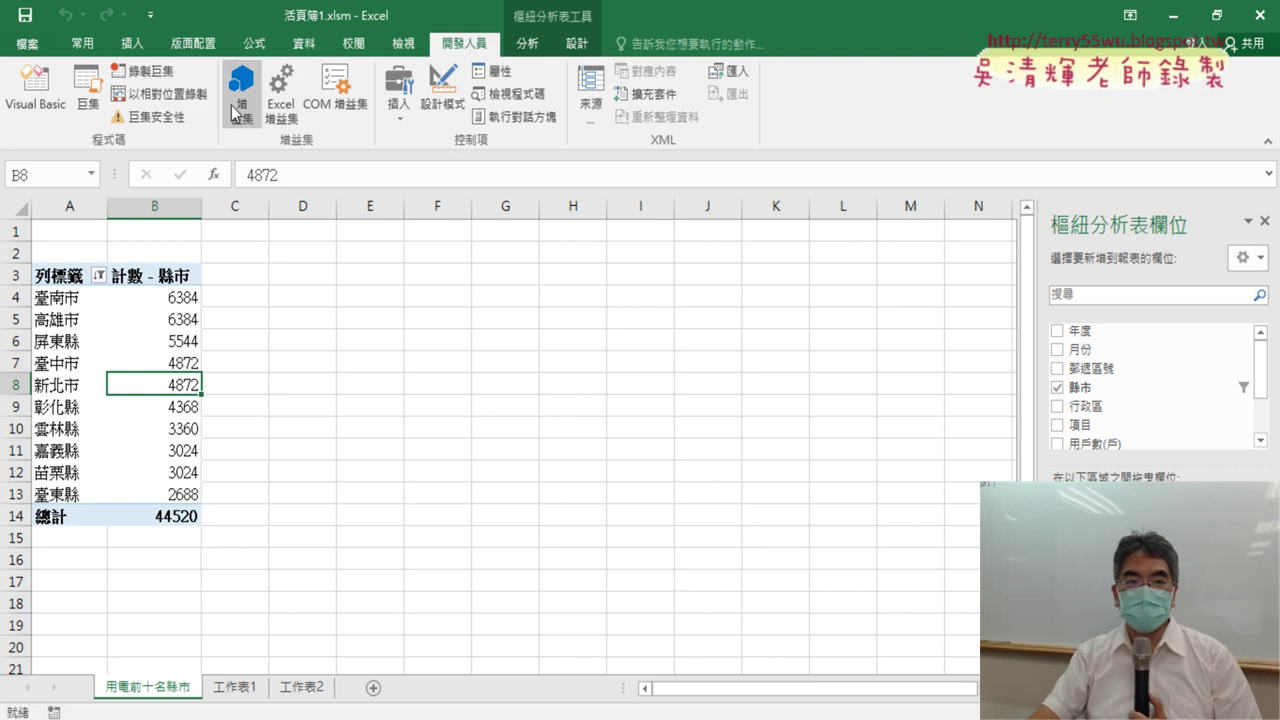
pyautogui.click(150, 71)
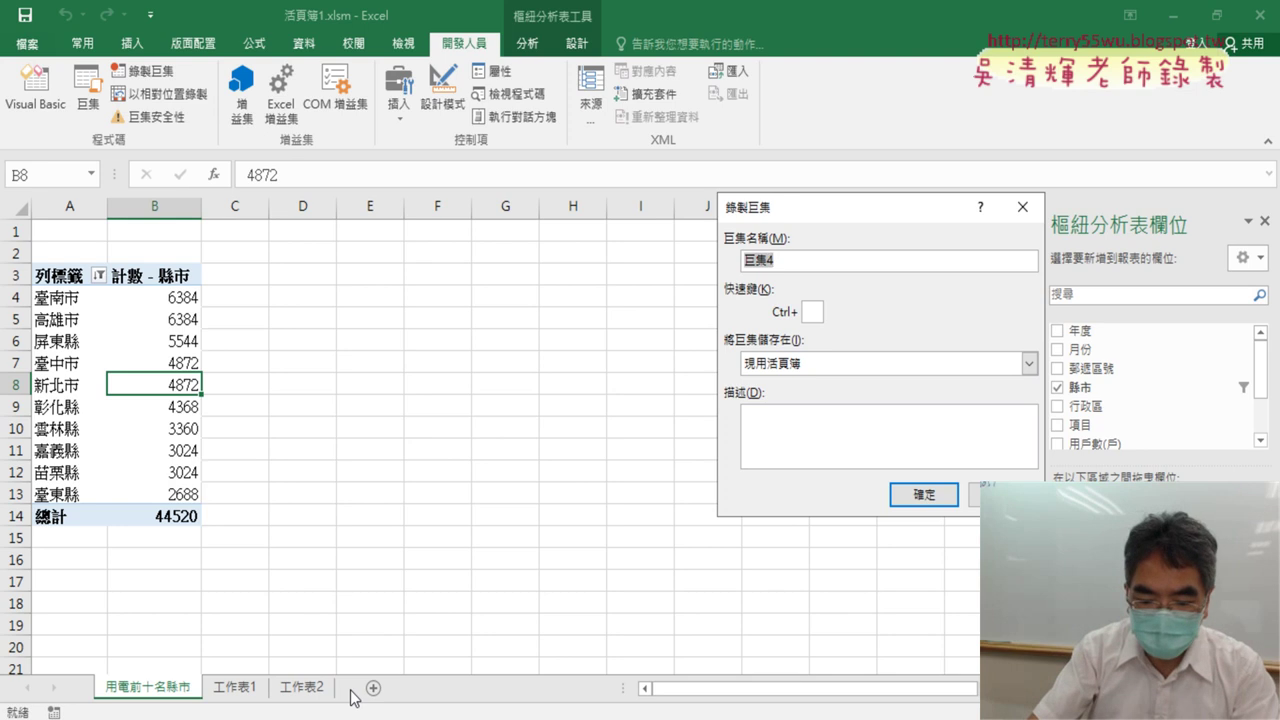
pyautogui.write('書')
pyautogui.write('紐')
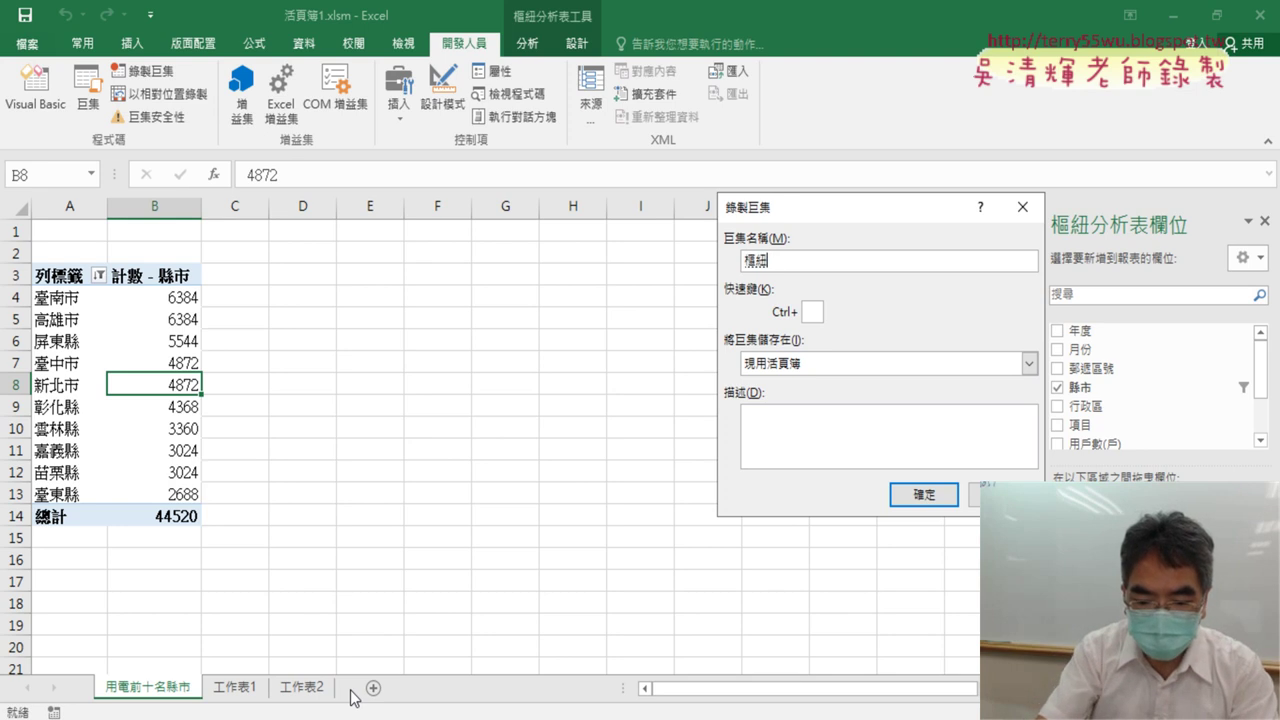
pyautogui.write('圖')
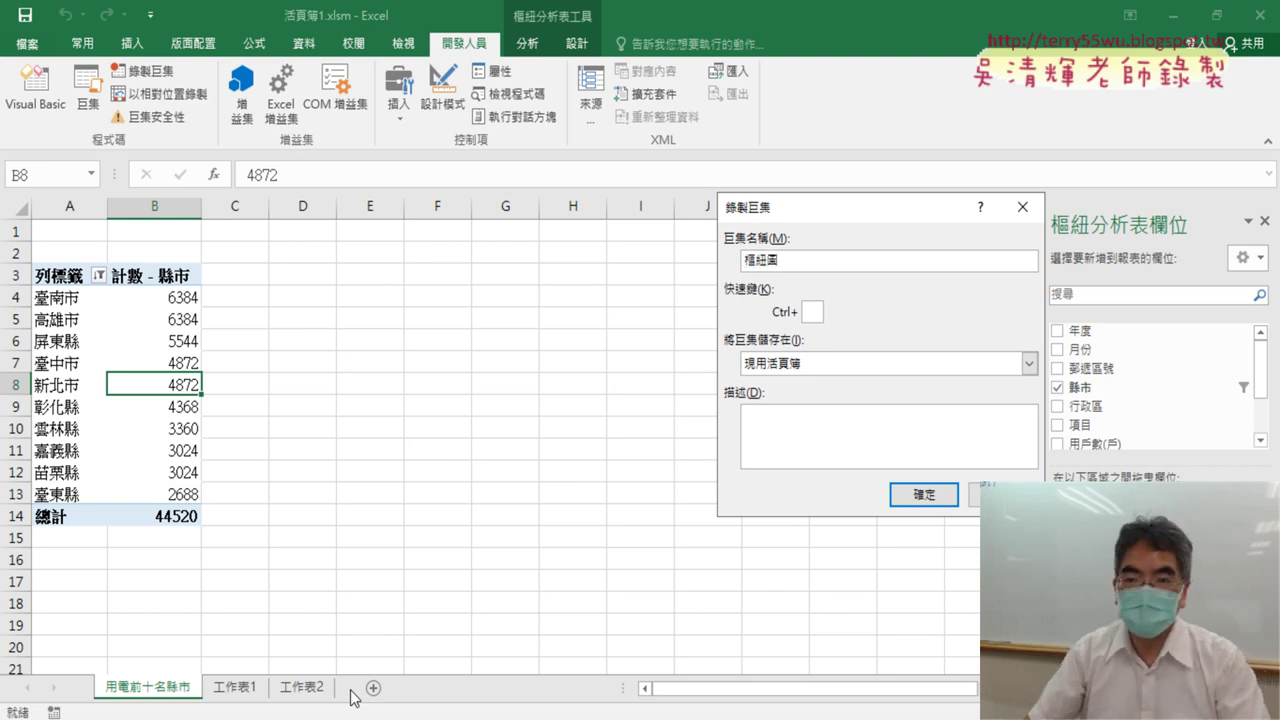
pyautogui.click(926, 497)
pyautogui.click(926, 497)
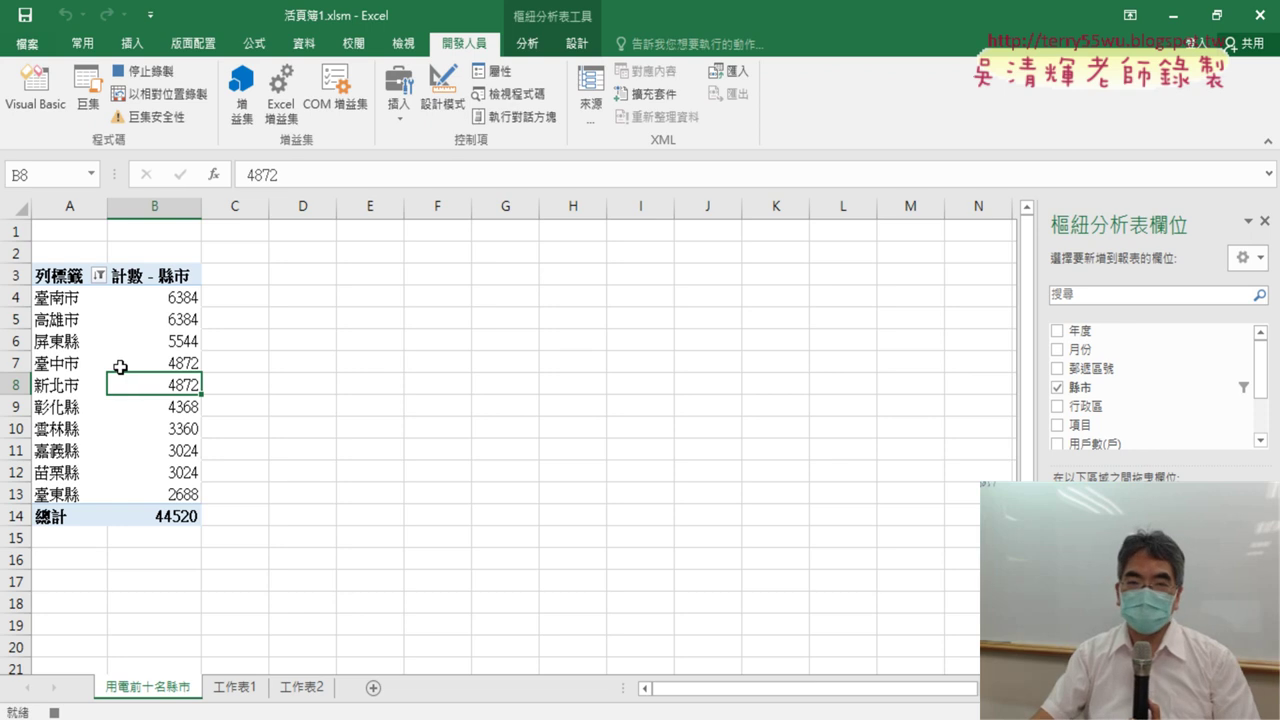
pyautogui.moveTo(120, 367)
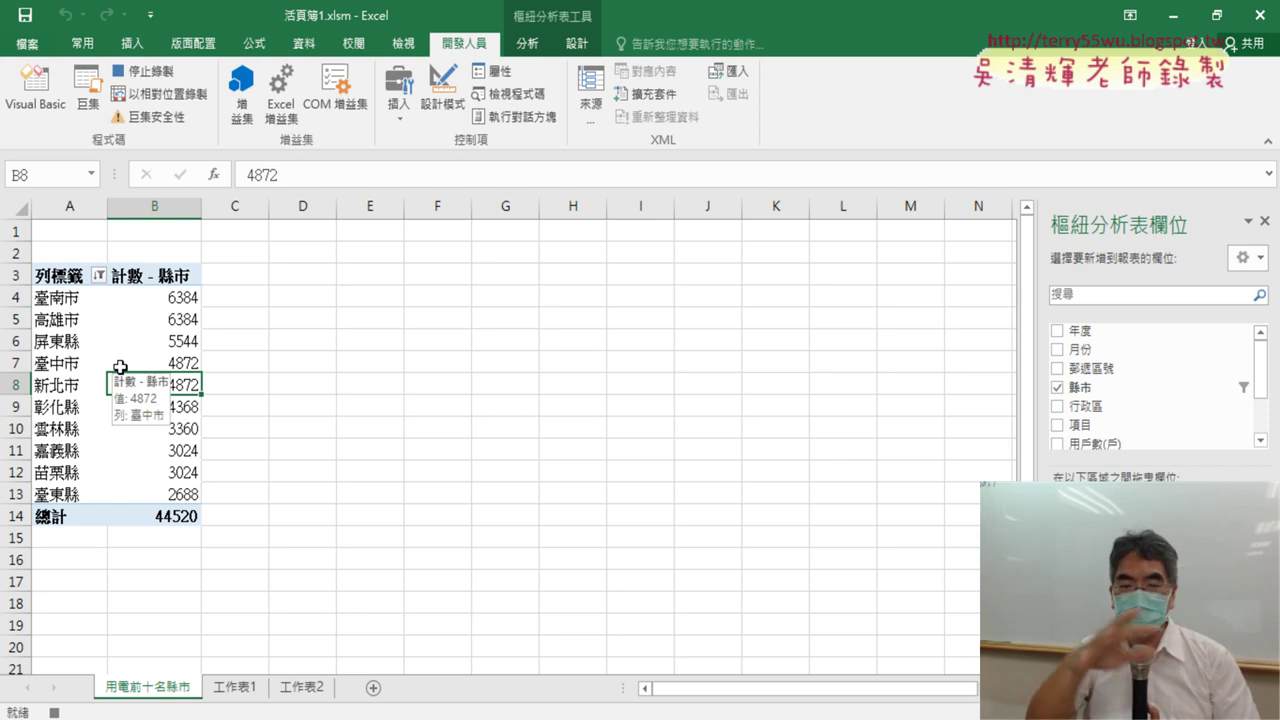
# Insert a Clustered Column pivot chart from the PivotTable Analyze tab
pyautogui.click(537, 55)
pyautogui.click(1025, 126)
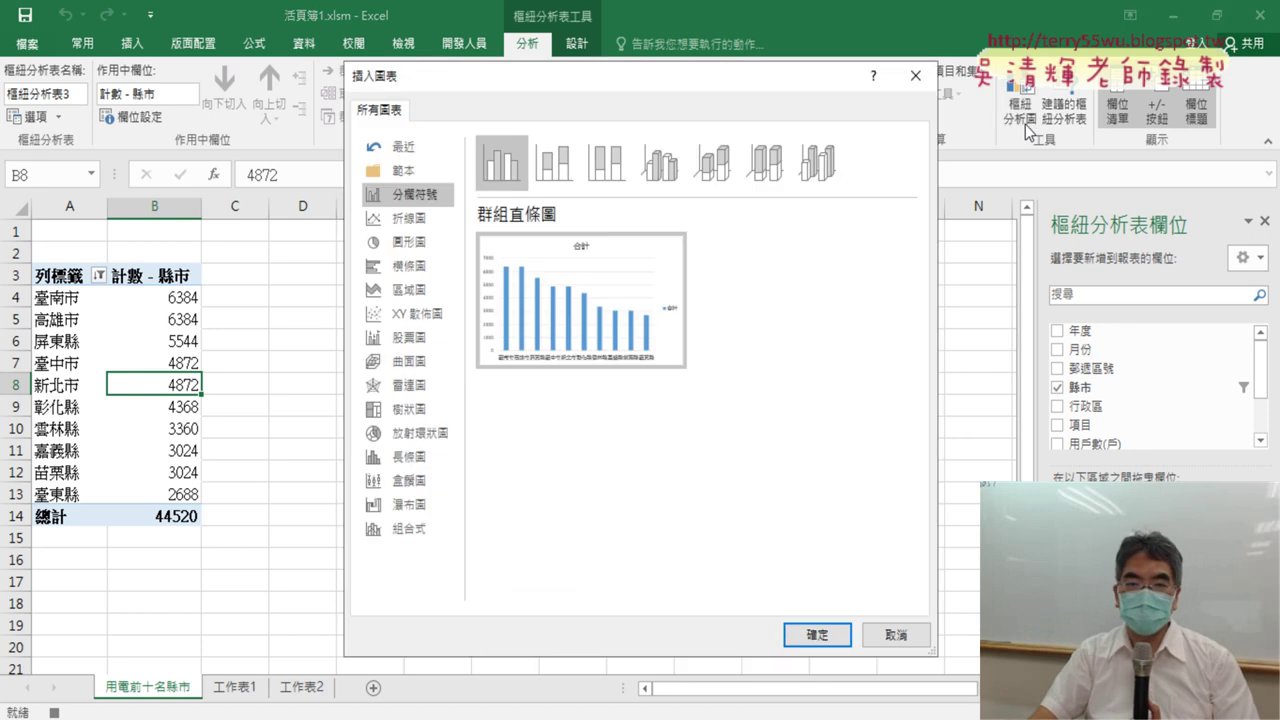
pyautogui.click(817, 636)
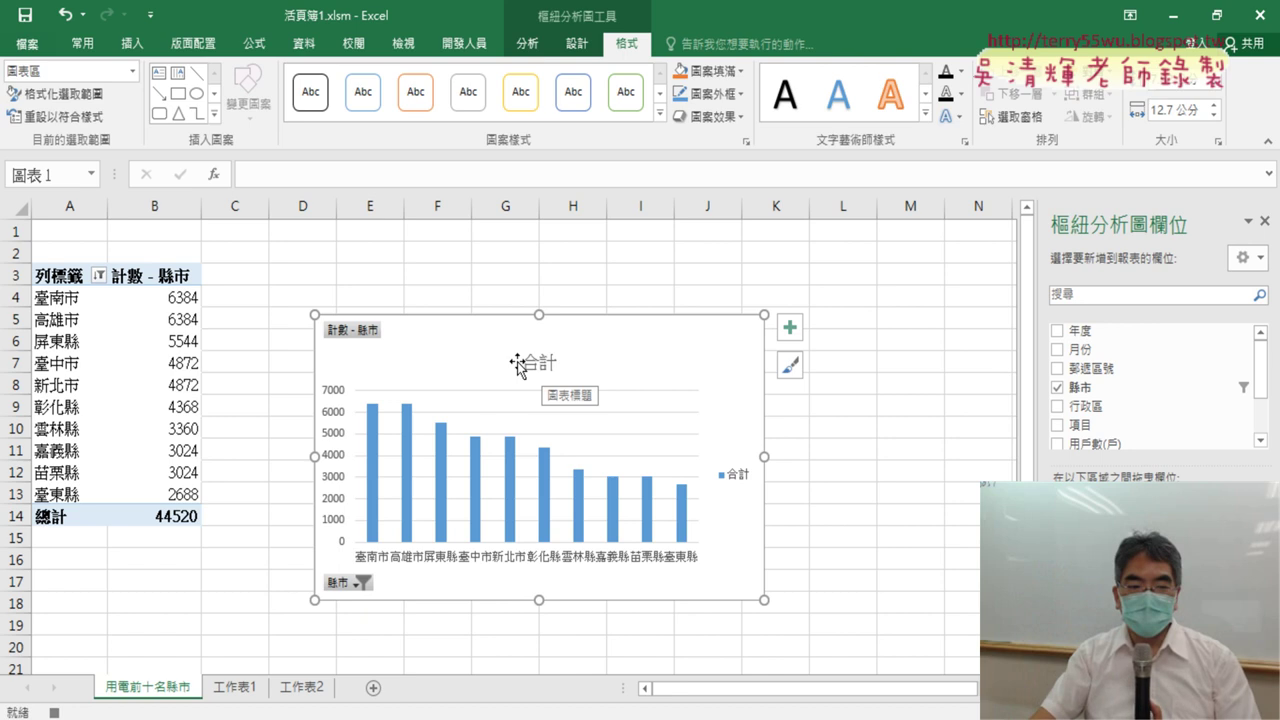
pyautogui.hotkey('alt', 'Tab')
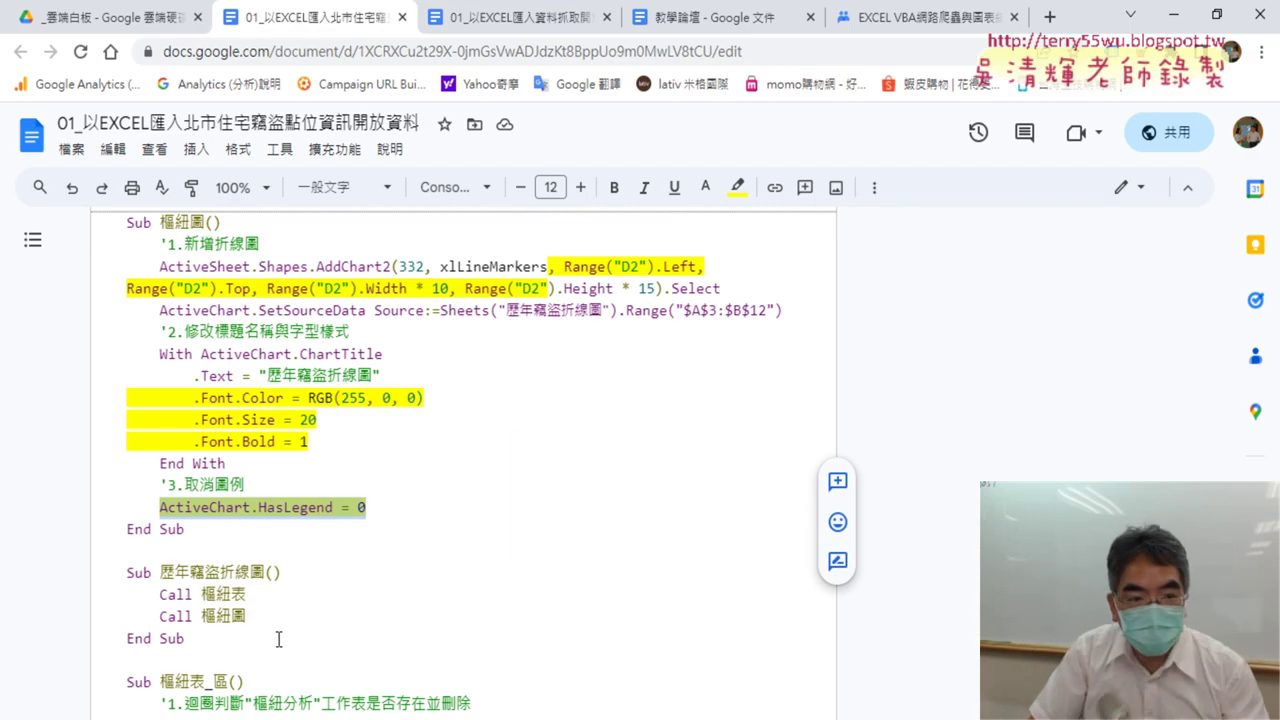
pyautogui.click(505, 17)
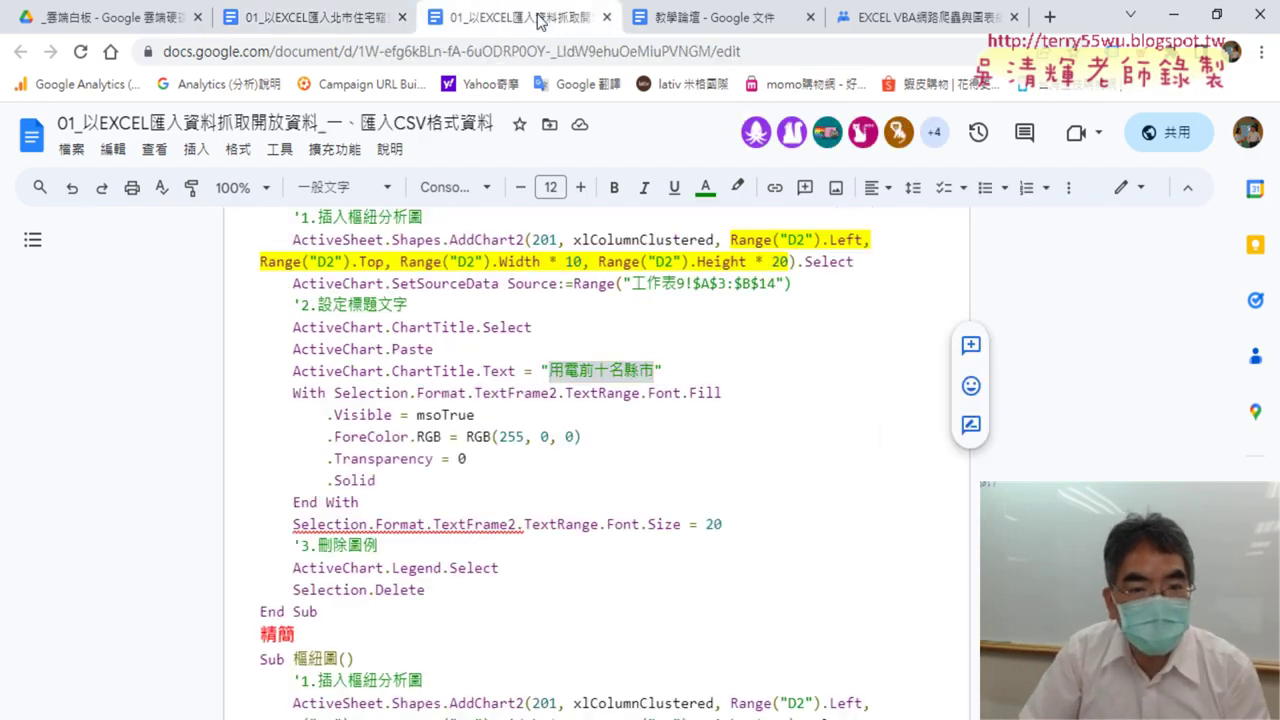
pyautogui.moveTo(549, 371); pyautogui.dragTo(658, 370)
pyautogui.hotkey('ctrl', 'c')
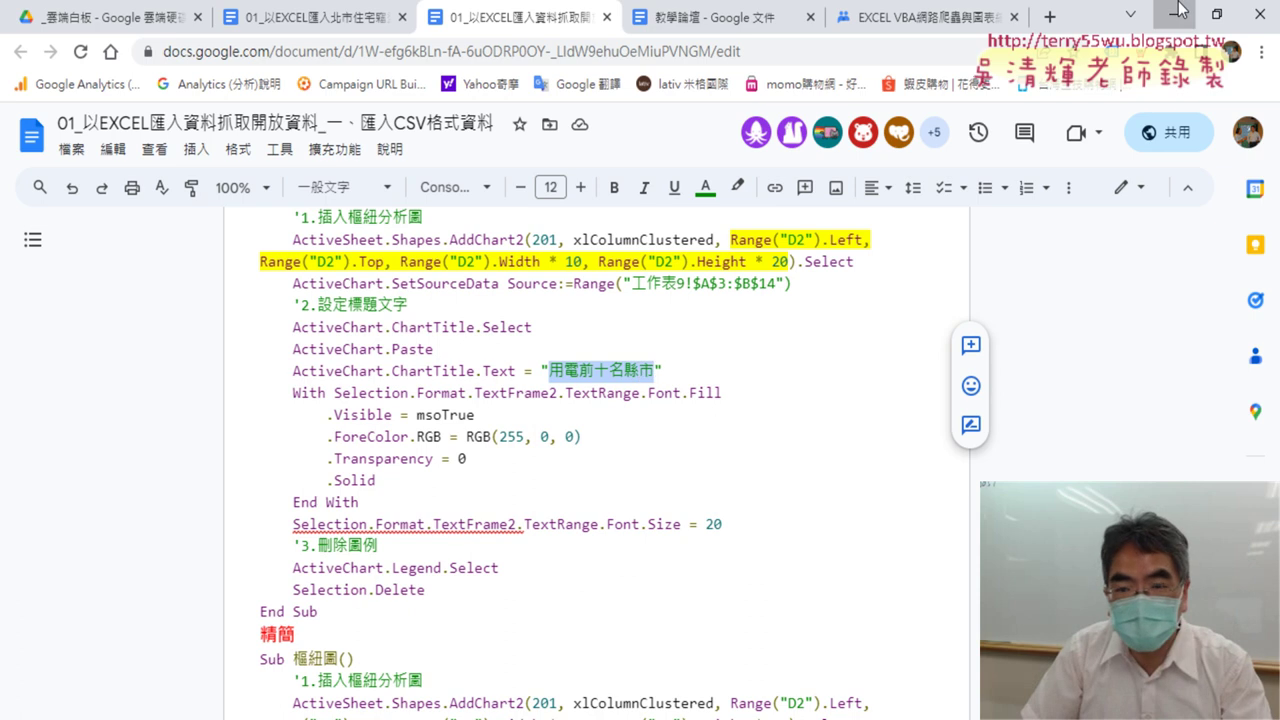
pyautogui.hotkey('alt', 'Tab')
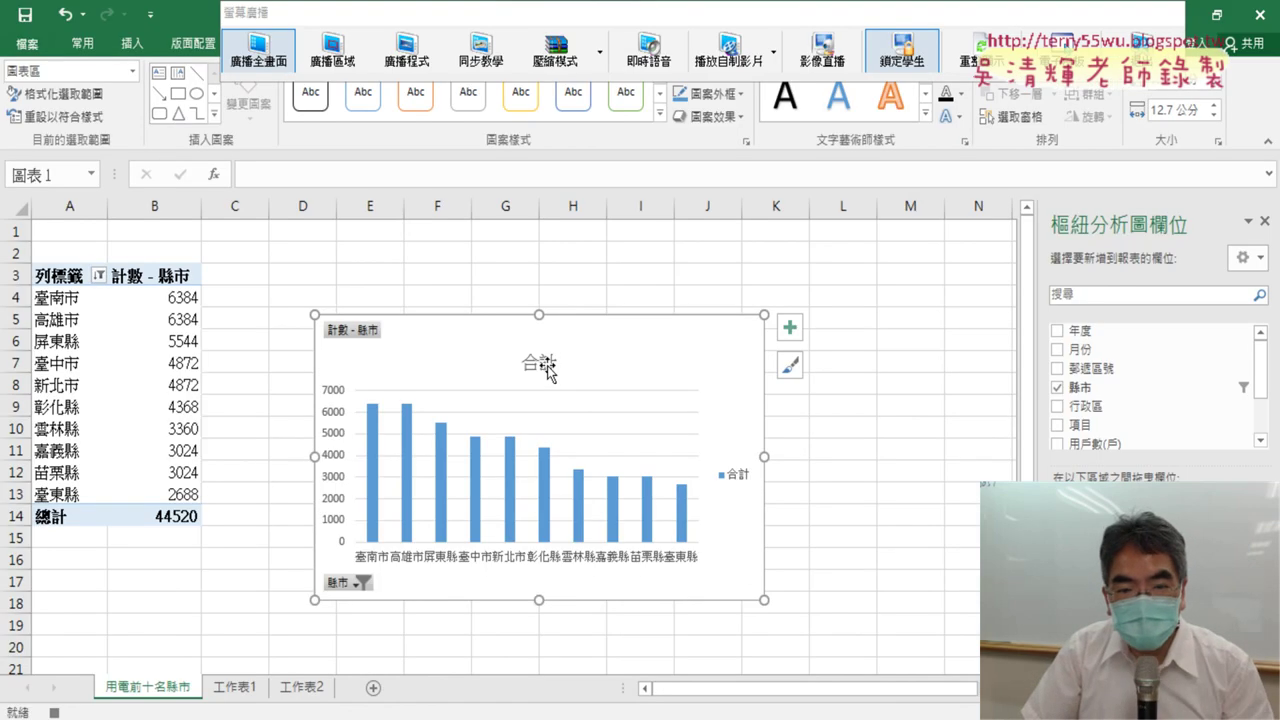
# Replace the 合計 chart title with the pasted text 用電前十名縣市
pyautogui.click(540, 363)
pyautogui.click(529, 362)
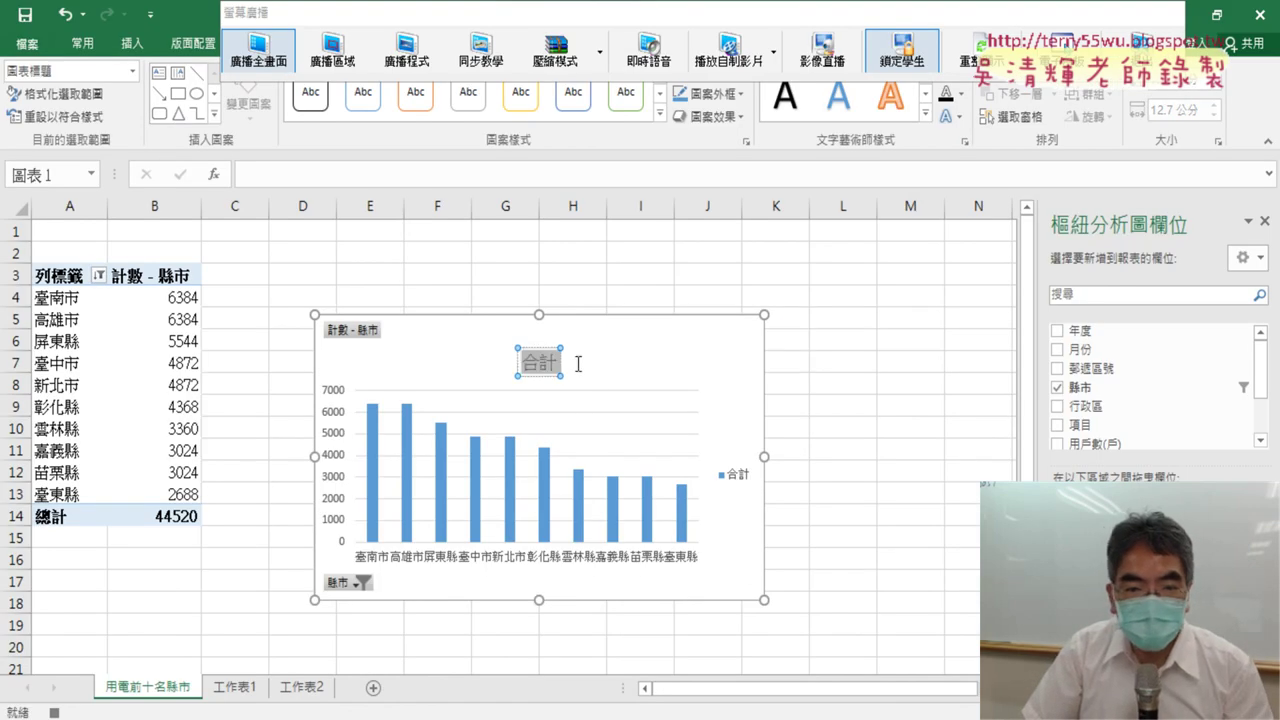
pyautogui.hotkey('ctrl', 'v')
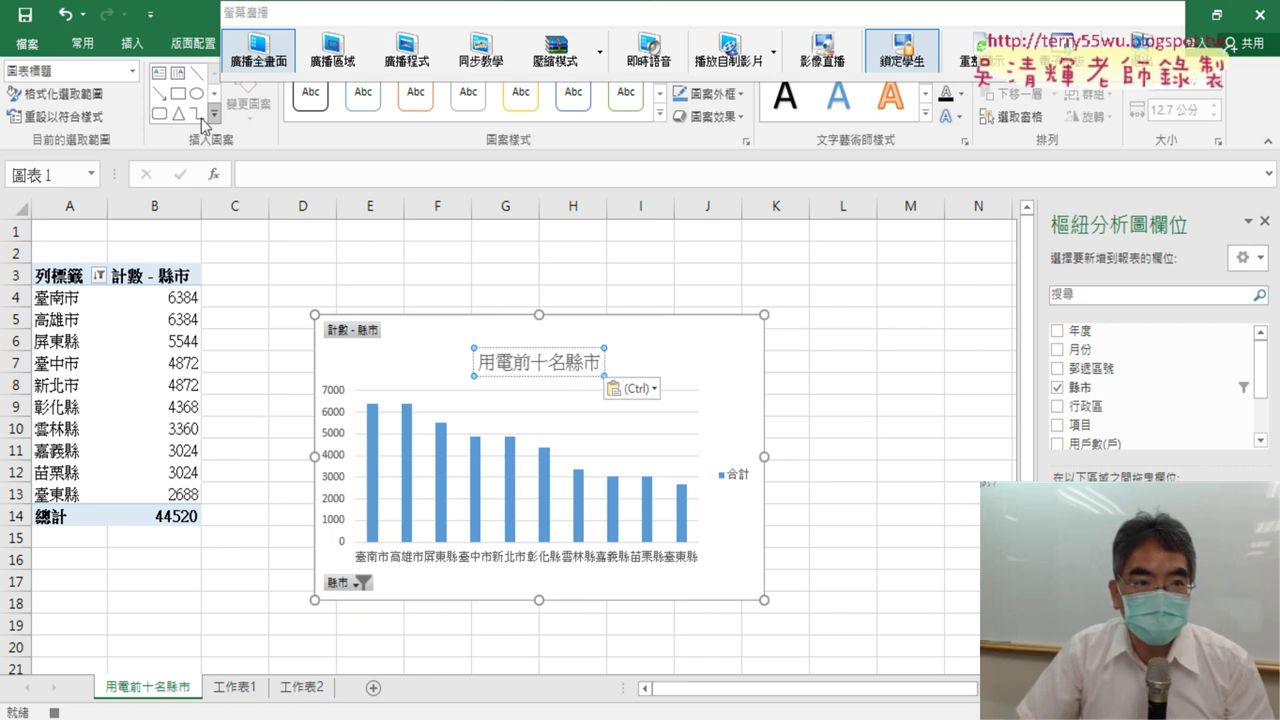
# Make the title red, bold and 20 pt, and delete the 合計 legend
pyautogui.click(82, 43)
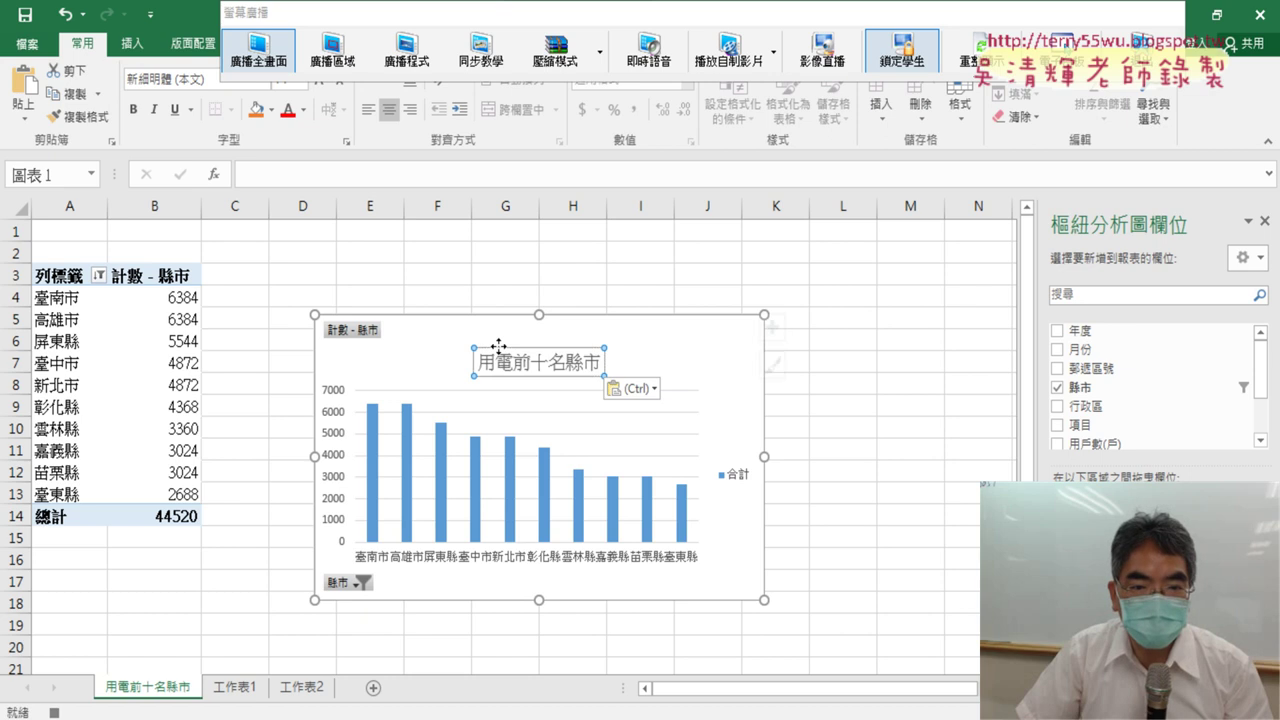
pyautogui.click(288, 110)
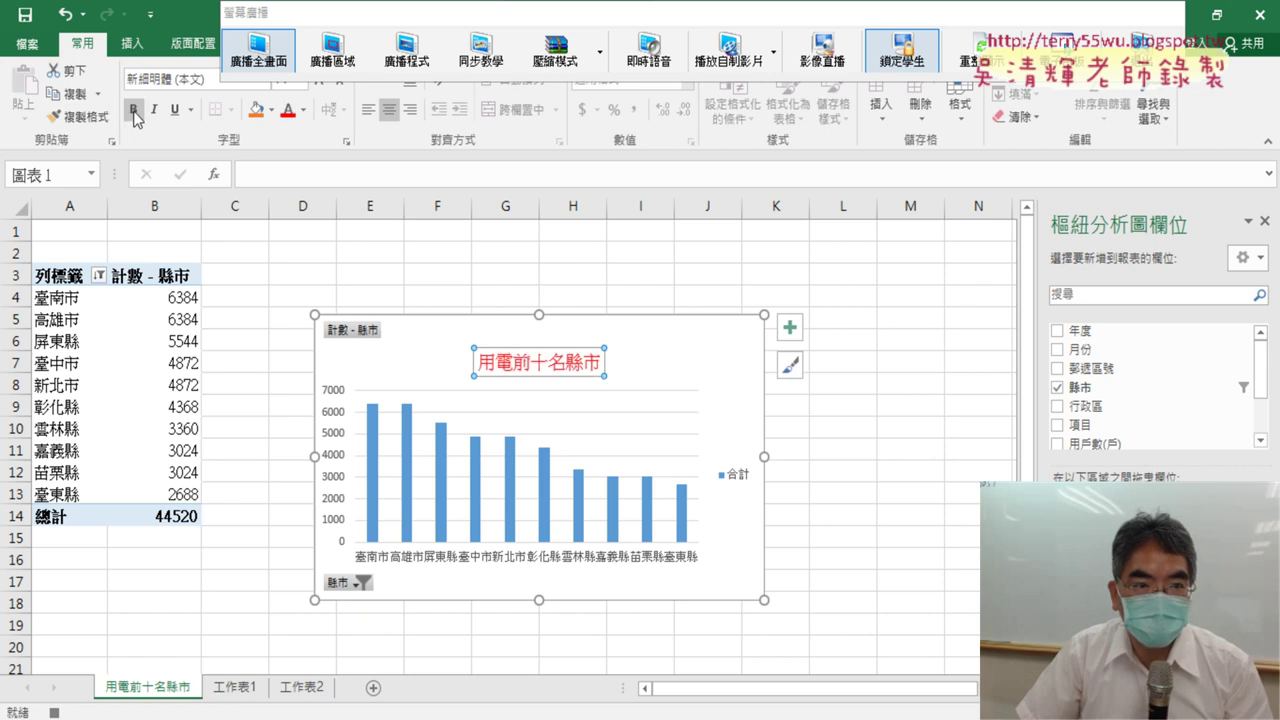
pyautogui.hotkey('ctrl', 'b')
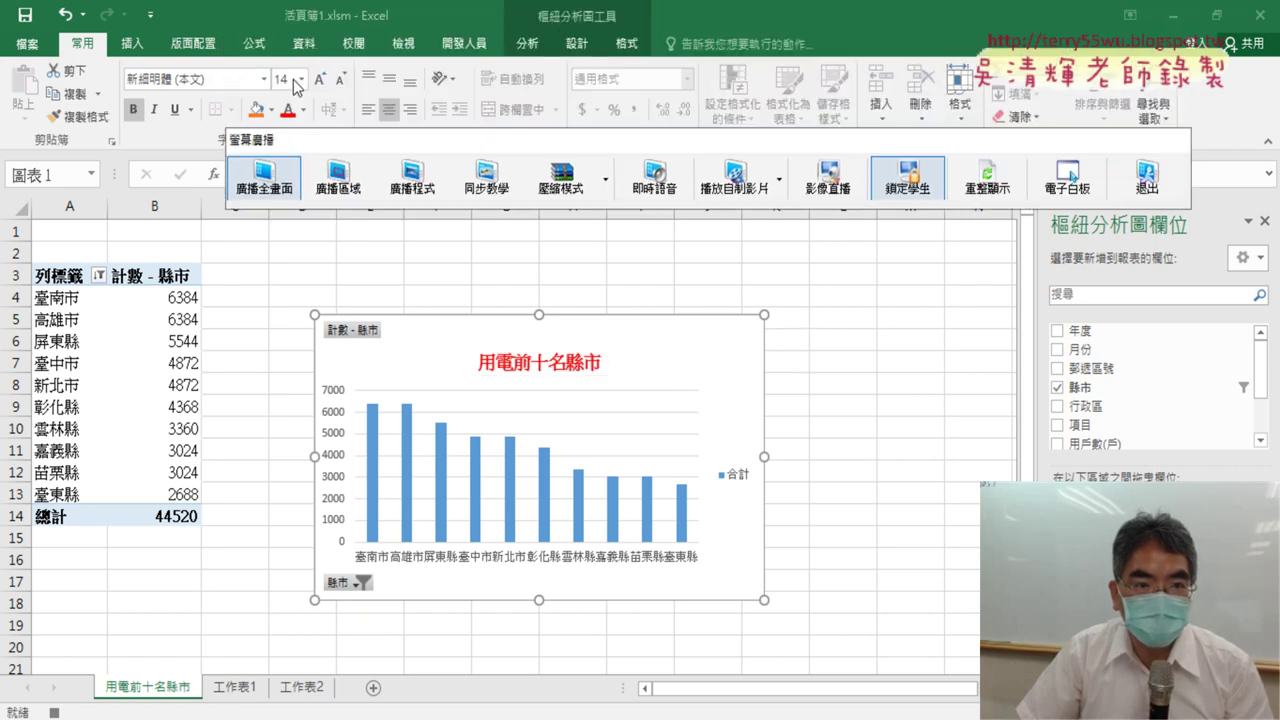
pyautogui.click(302, 80)
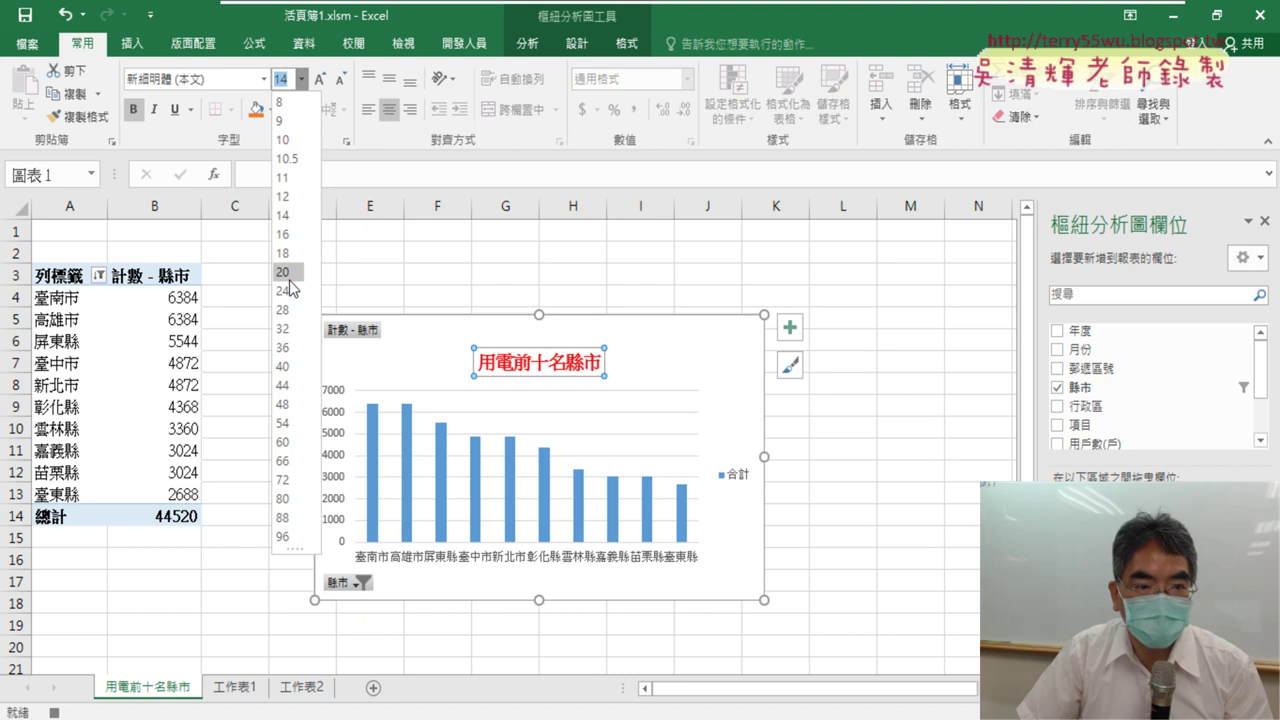
pyautogui.click(288, 279)
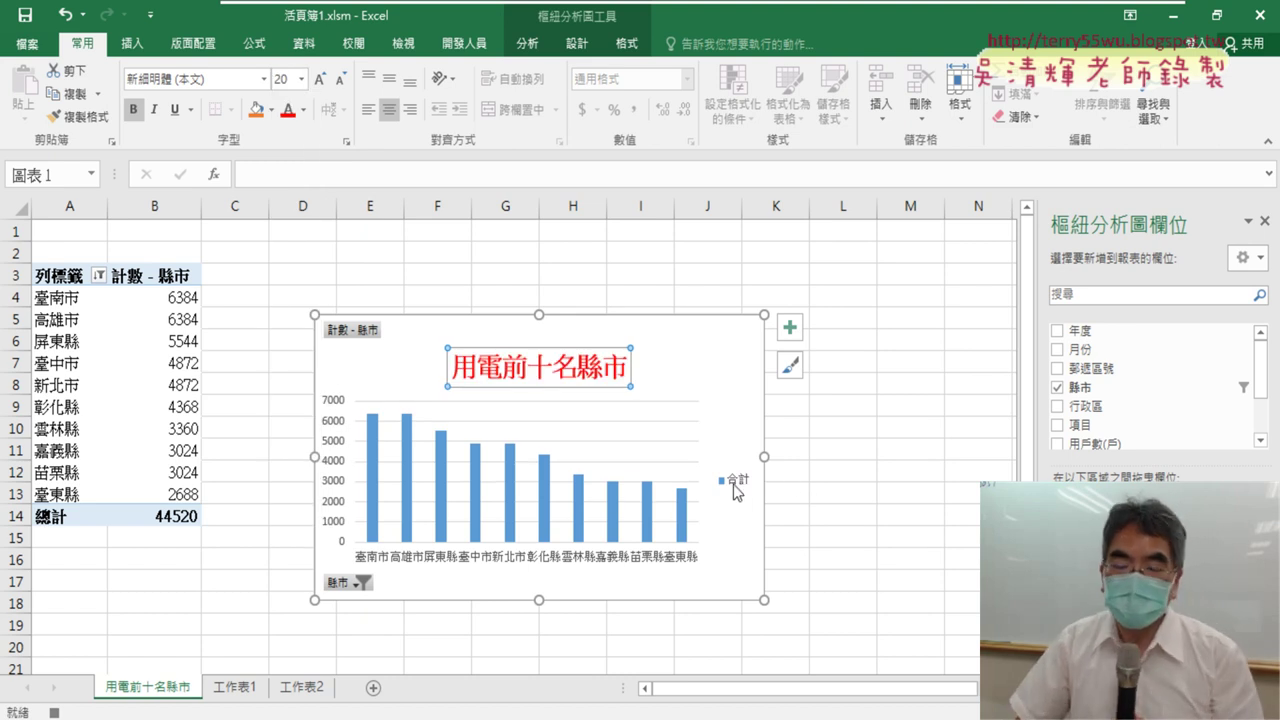
pyautogui.click(733, 483)
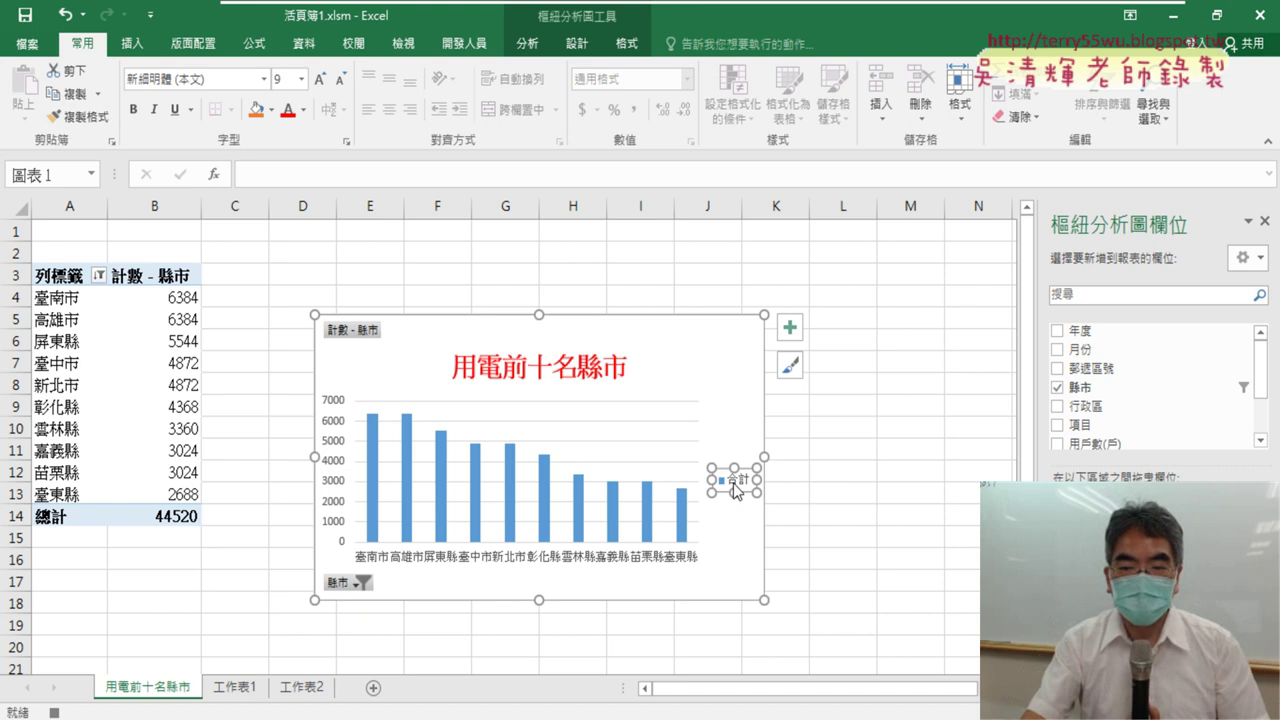
pyautogui.press('Delete')
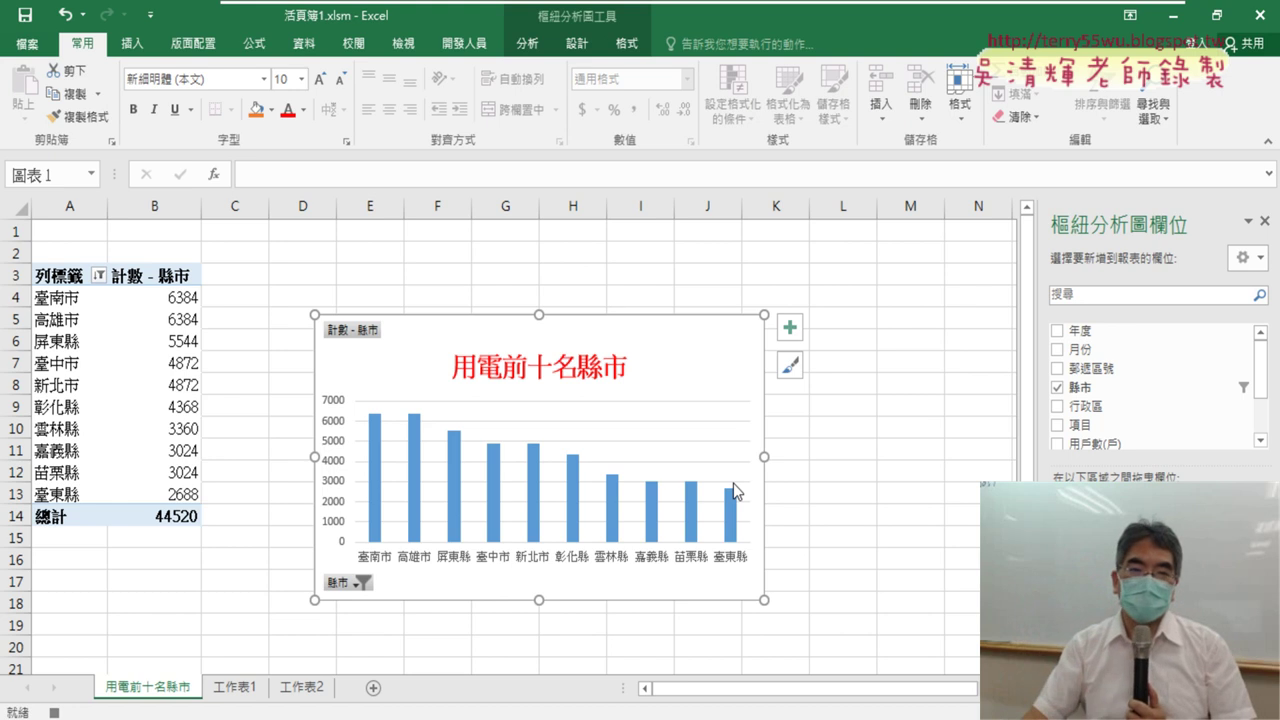
# Open the recorded 樞紐圖 macro for editing in the VBA editor
pyautogui.click(464, 43)
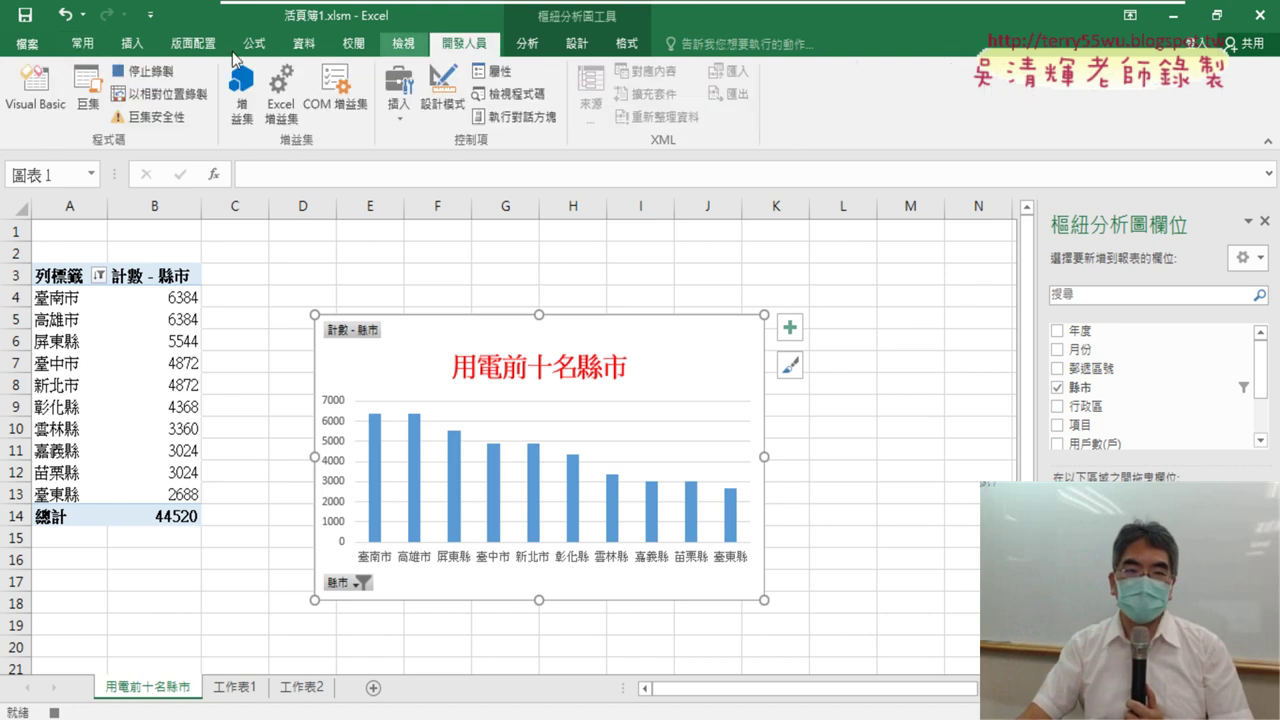
pyautogui.click(88, 88)
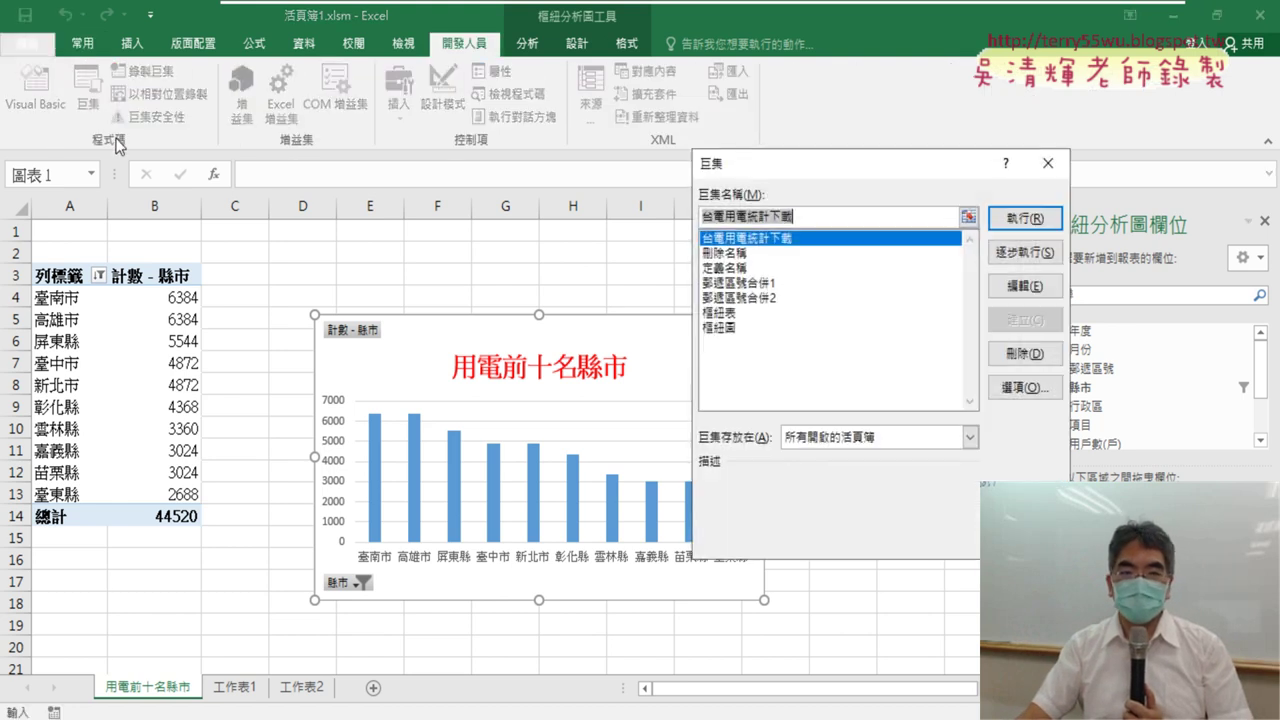
pyautogui.click(730, 327)
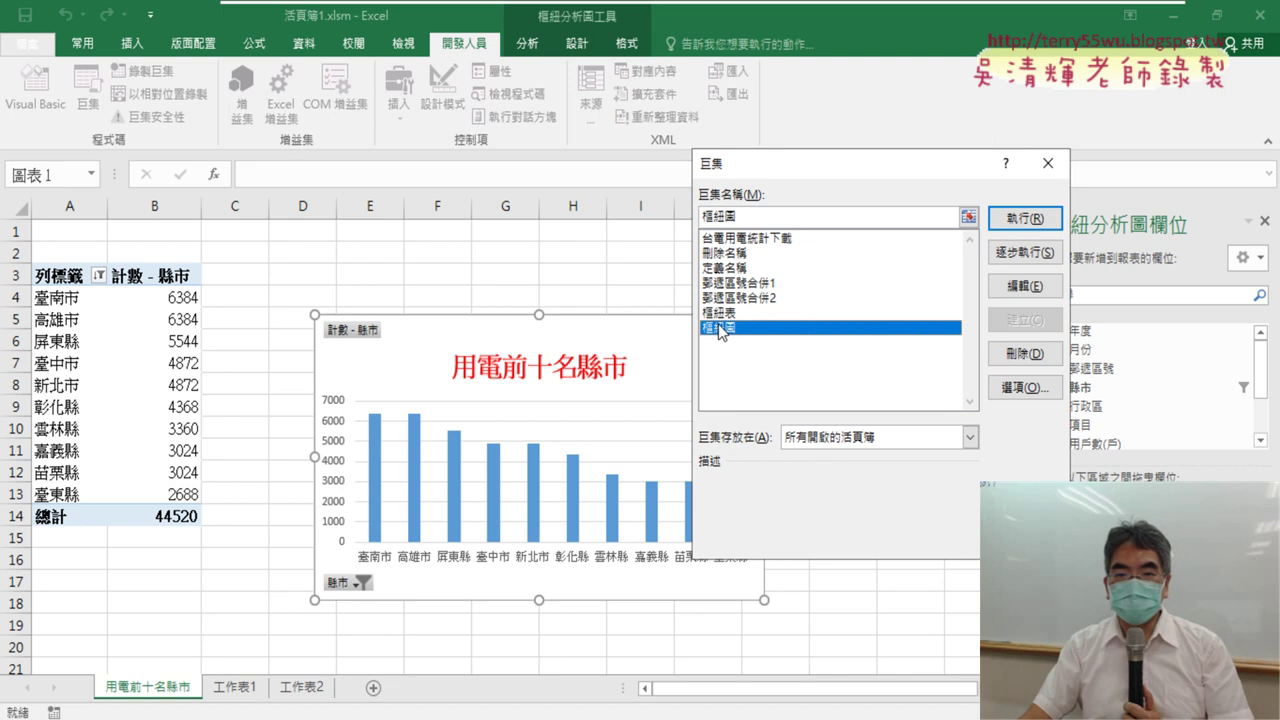
pyautogui.click(1025, 286)
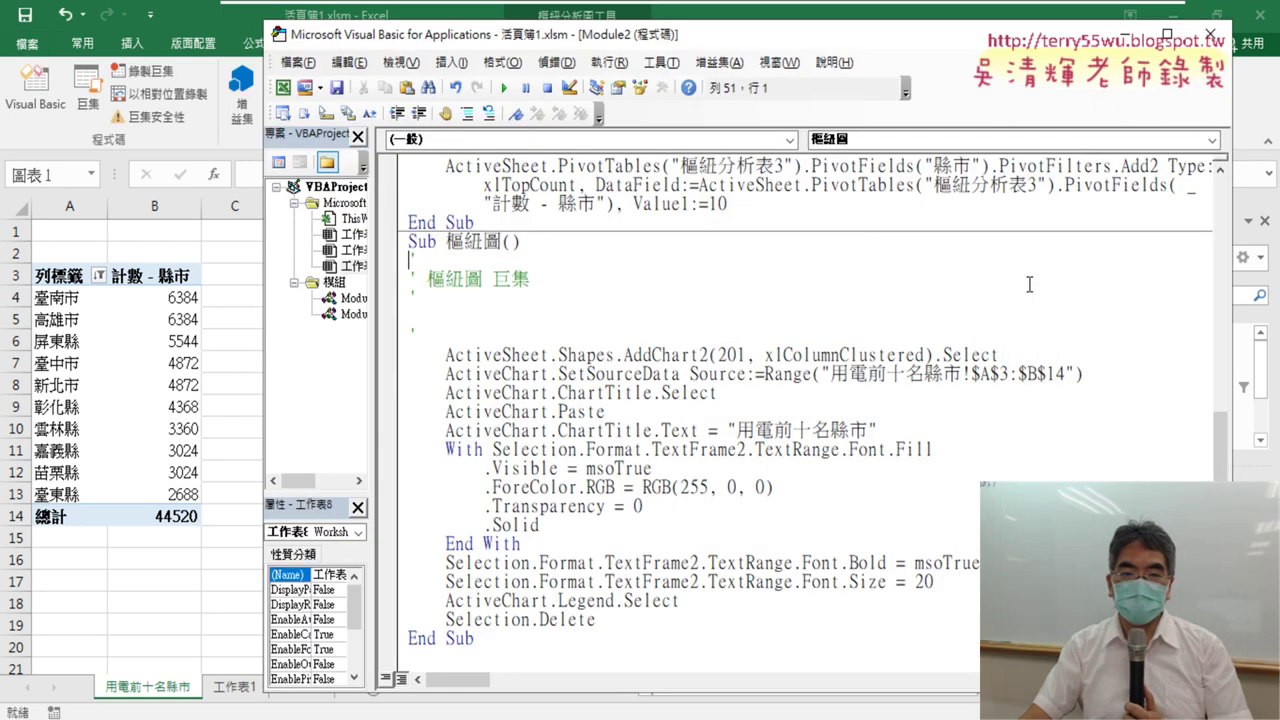
# Delete the comment lines and the ChartTitle.Select and ActiveChart.Paste lines
pyautogui.moveTo(485, 331); pyautogui.dragTo(400, 262)
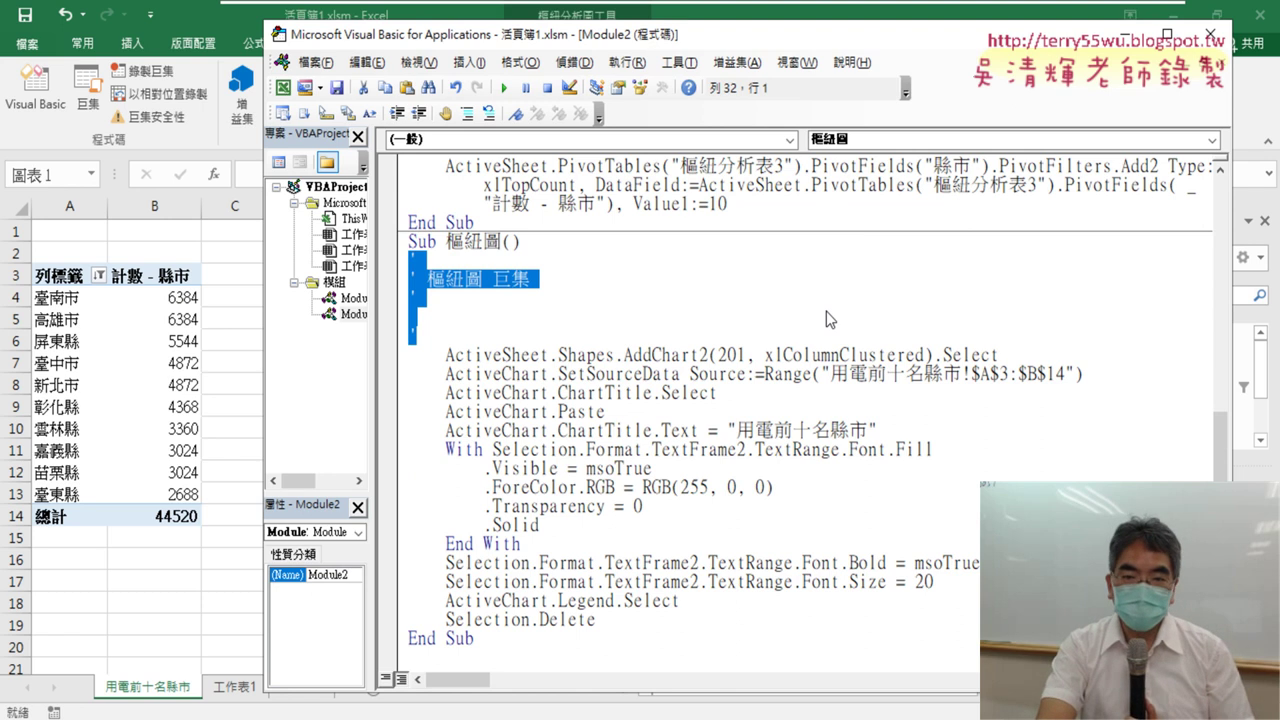
pyautogui.press('Delete')
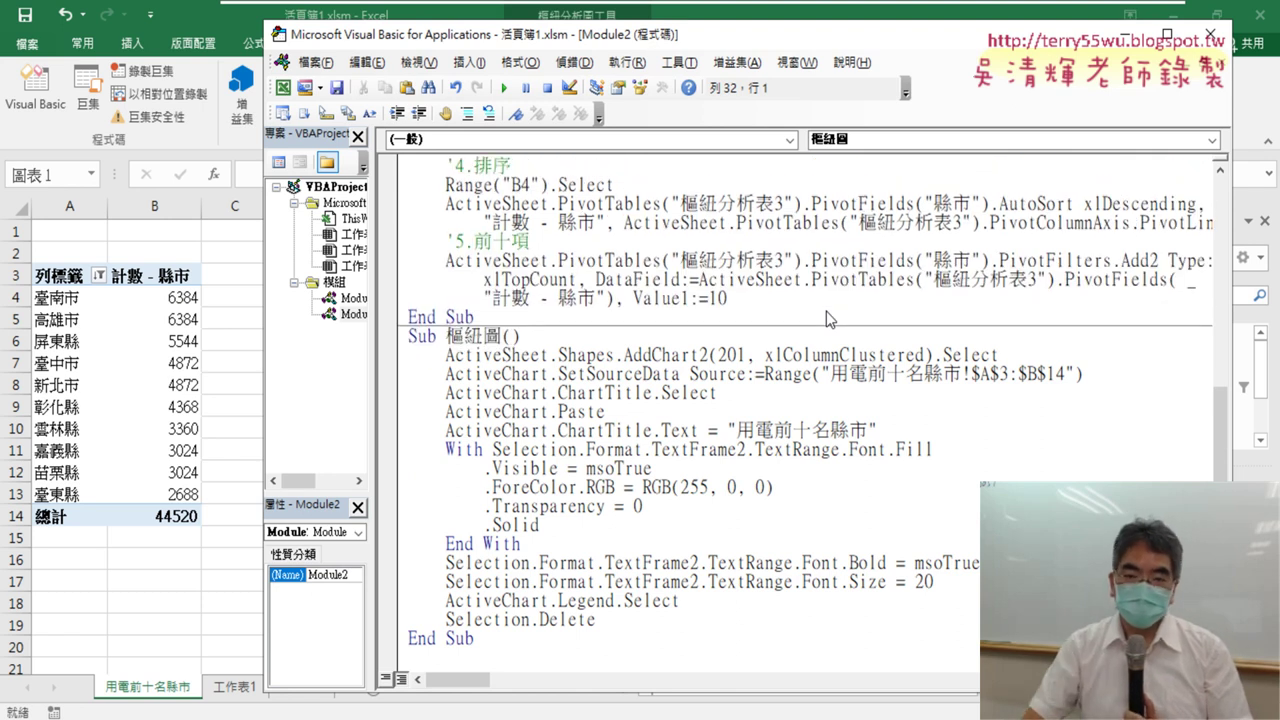
pyautogui.moveTo(1101, 368); pyautogui.dragTo(344, 350)
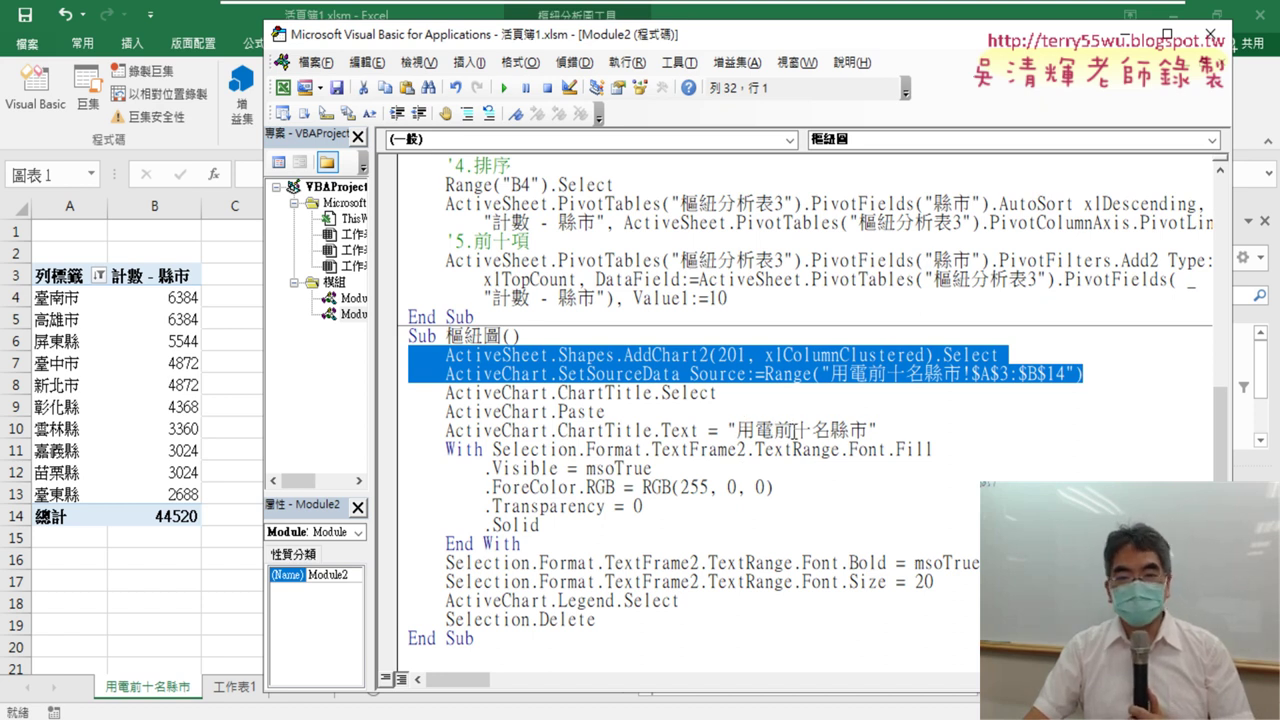
pyautogui.moveTo(606, 411); pyautogui.dragTo(398, 393)
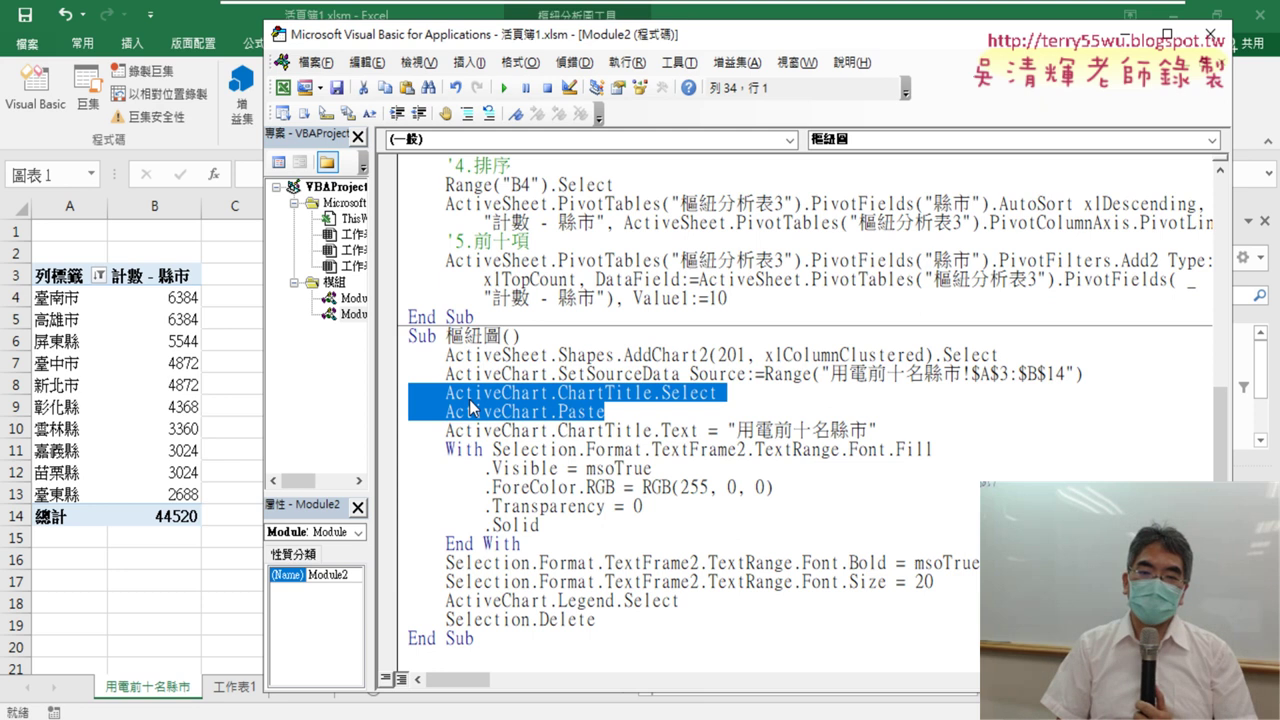
pyautogui.press('Delete')
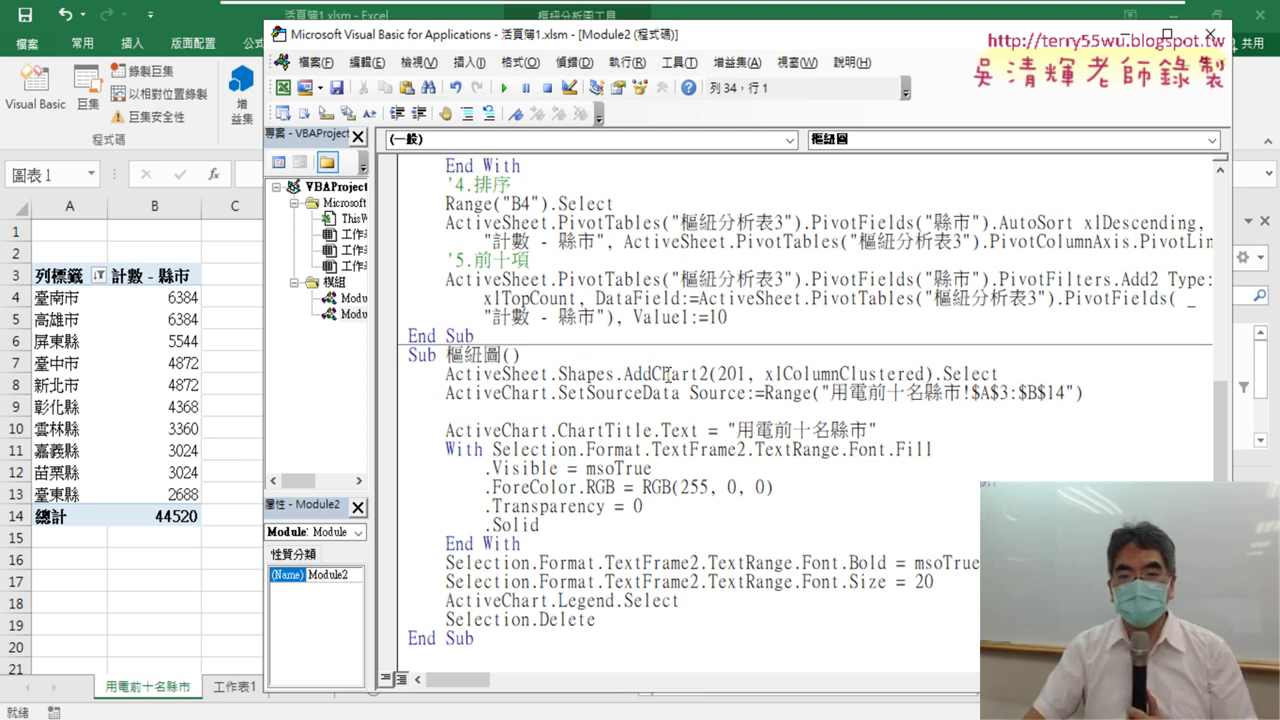
# Examine the AddChart2 arguments and add a comma after xlColumnClustered
pyautogui.click(667, 374)
pyautogui.moveTo(624, 376); pyautogui.dragTo(698, 376)
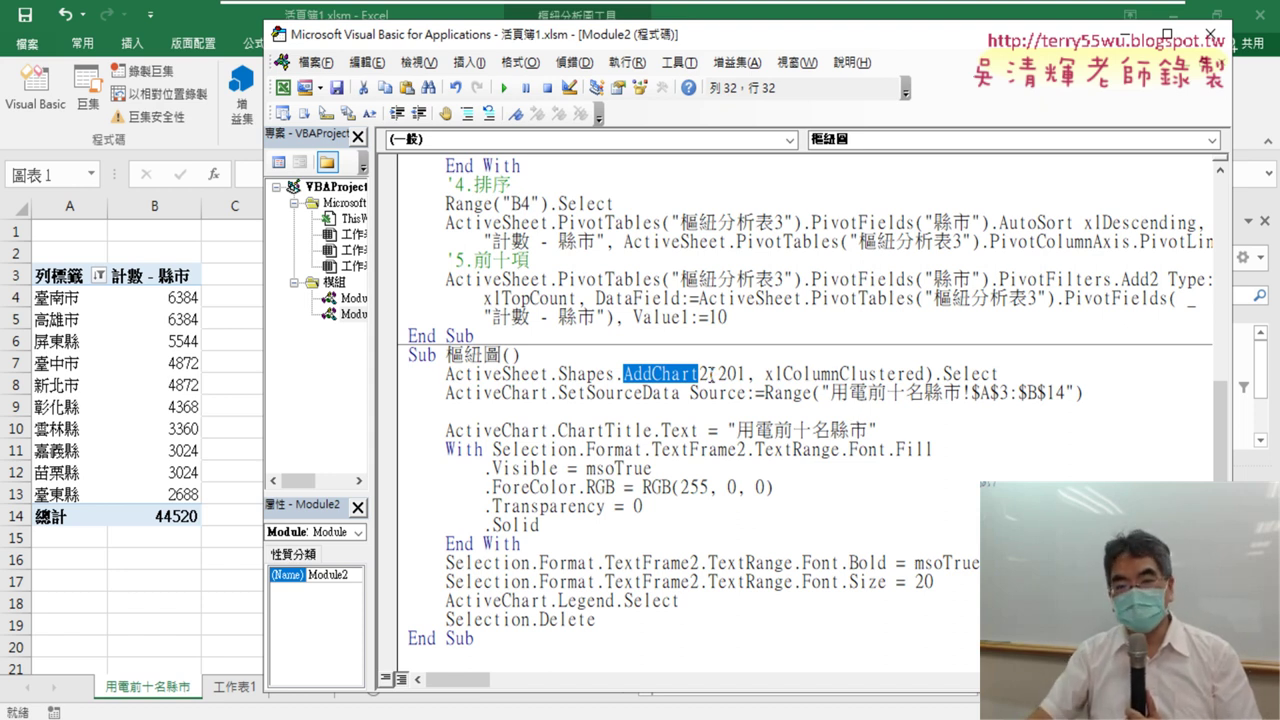
pyautogui.moveTo(710, 373); pyautogui.dragTo(698, 373)
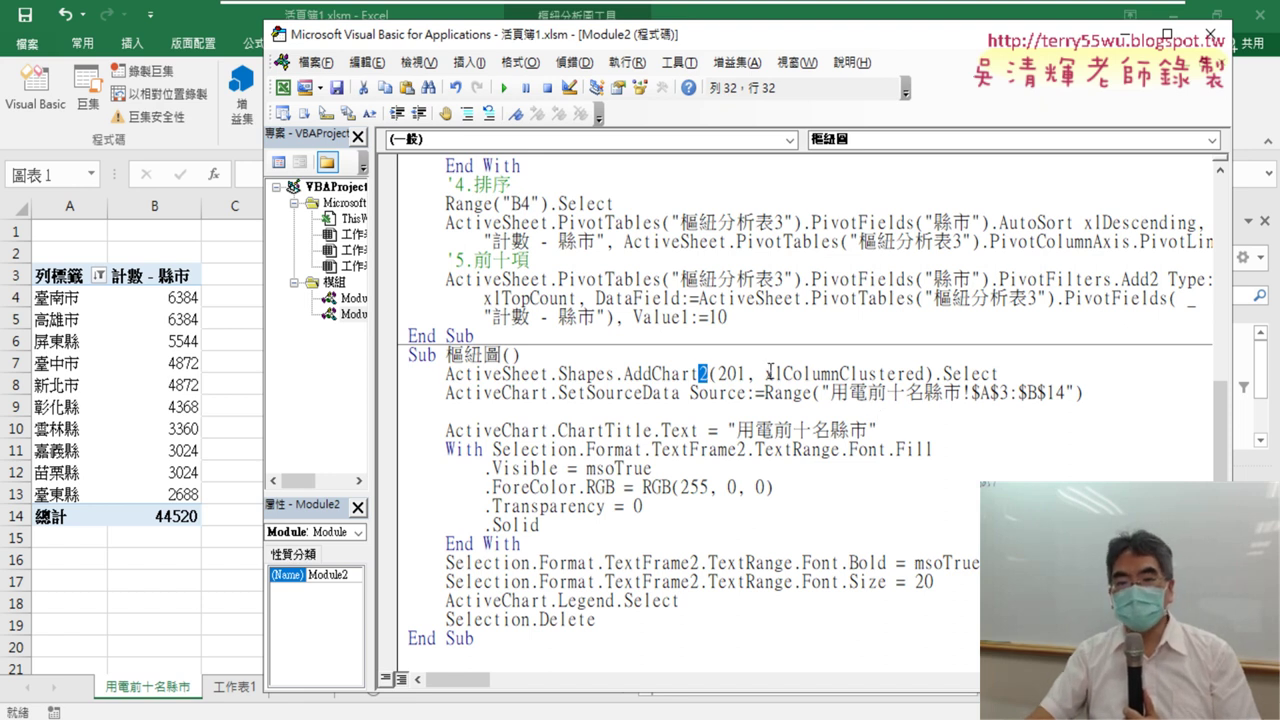
pyautogui.moveTo(717, 374); pyautogui.dragTo(764, 374)
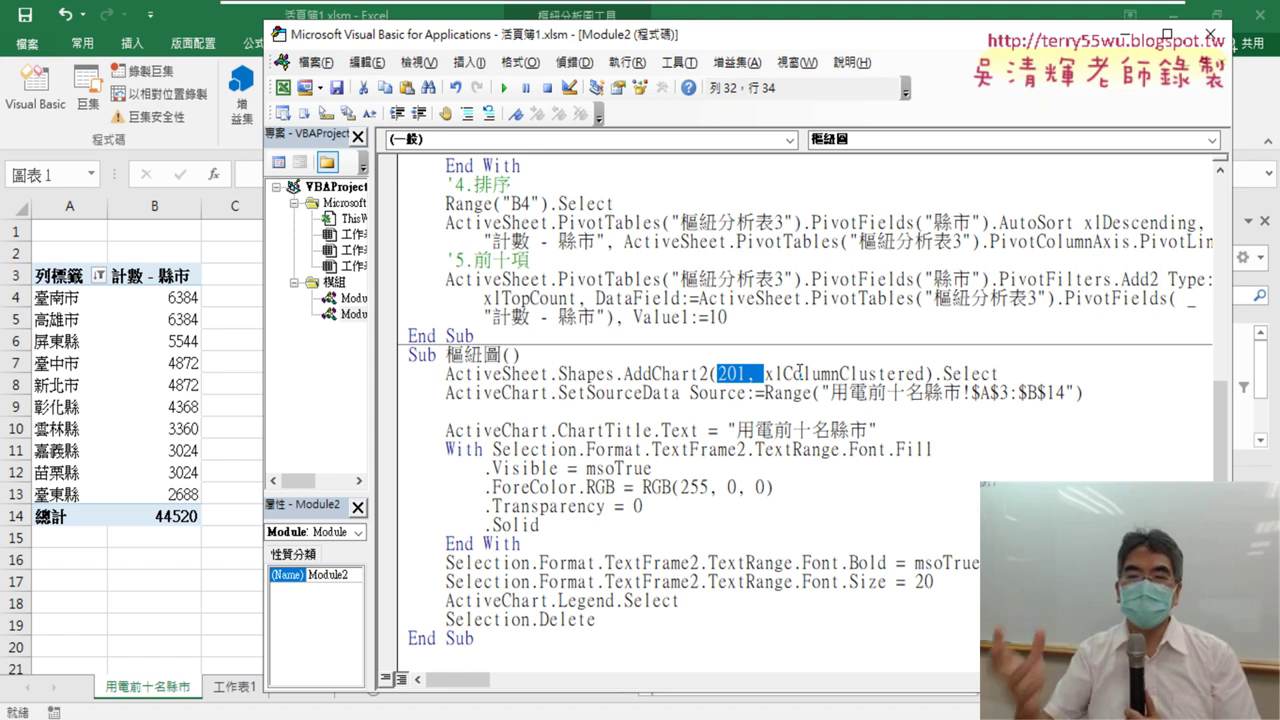
pyautogui.click(925, 374)
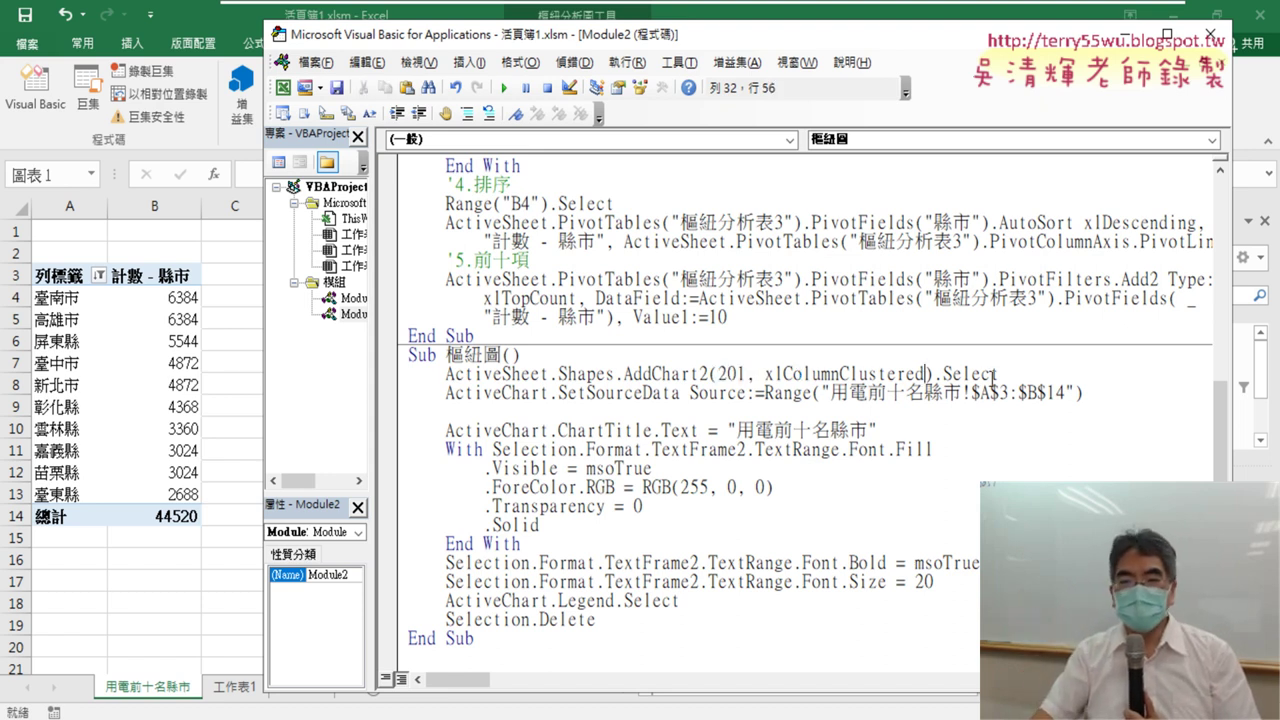
pyautogui.moveTo(828, 22)
pyautogui.mouseDown()
pyautogui.moveTo(823, 34)
pyautogui.moveTo(903, 138)
pyautogui.moveTo(906, 117)
pyautogui.mouseUp()
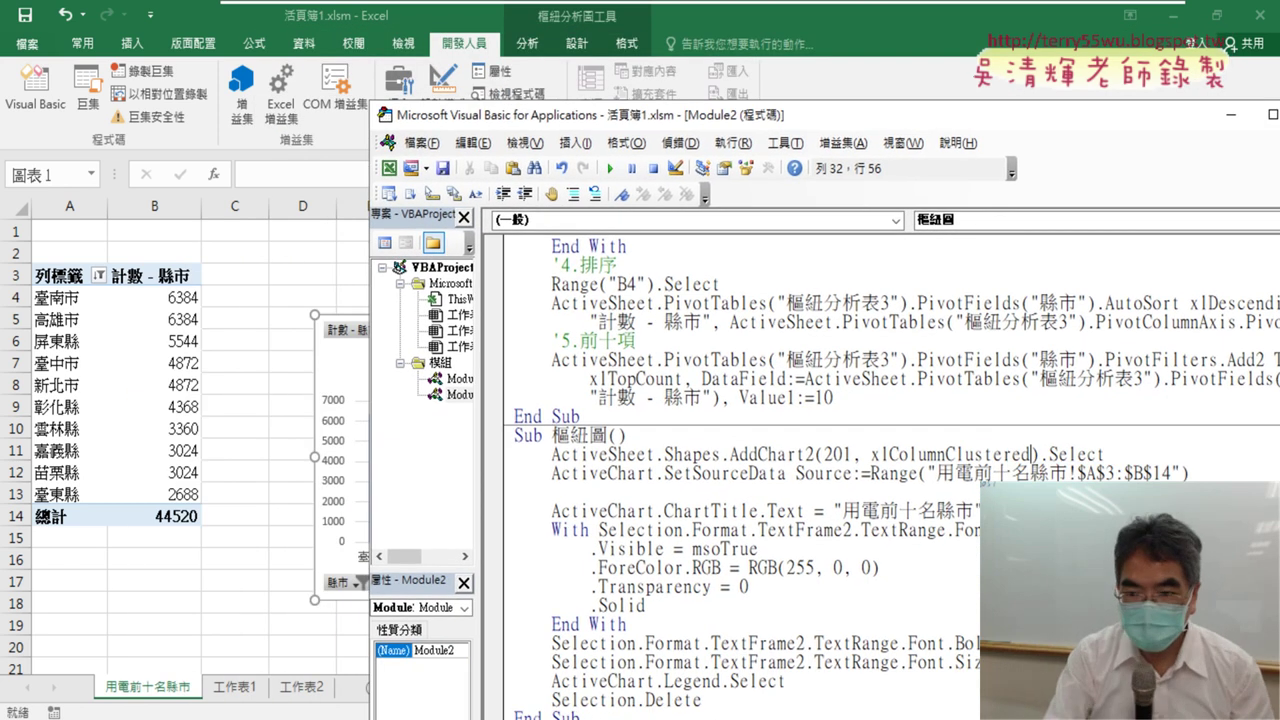
pyautogui.write(',')
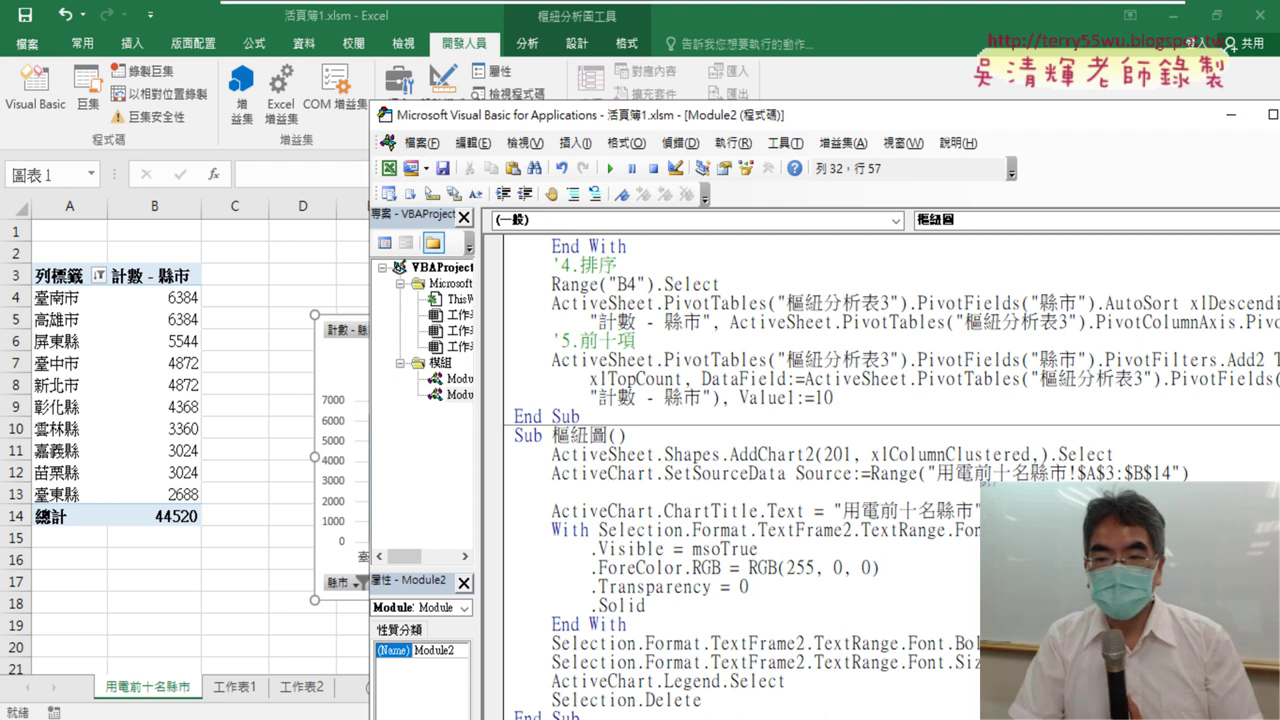
pyautogui.click(866, 454)
pyautogui.click(794, 454)
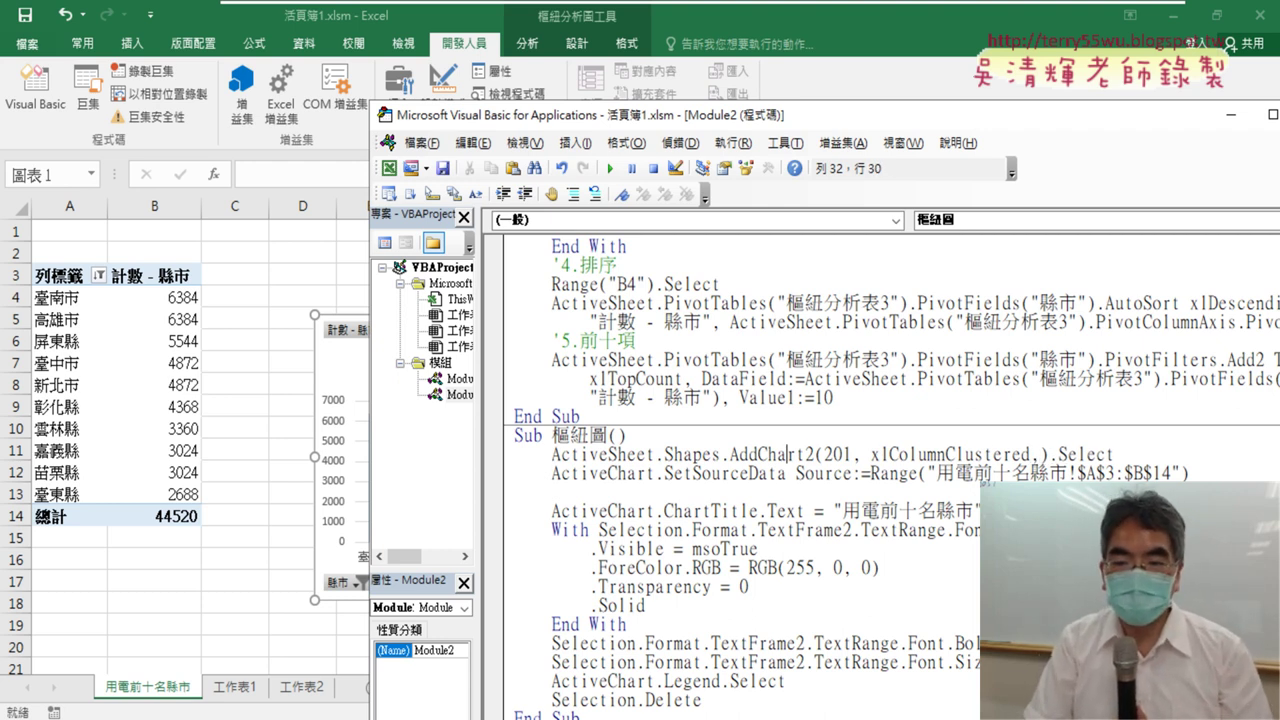
# Open AddChart2 help and highlight the Style, XlChartType, Left and Top parameters
pyautogui.press('F1')
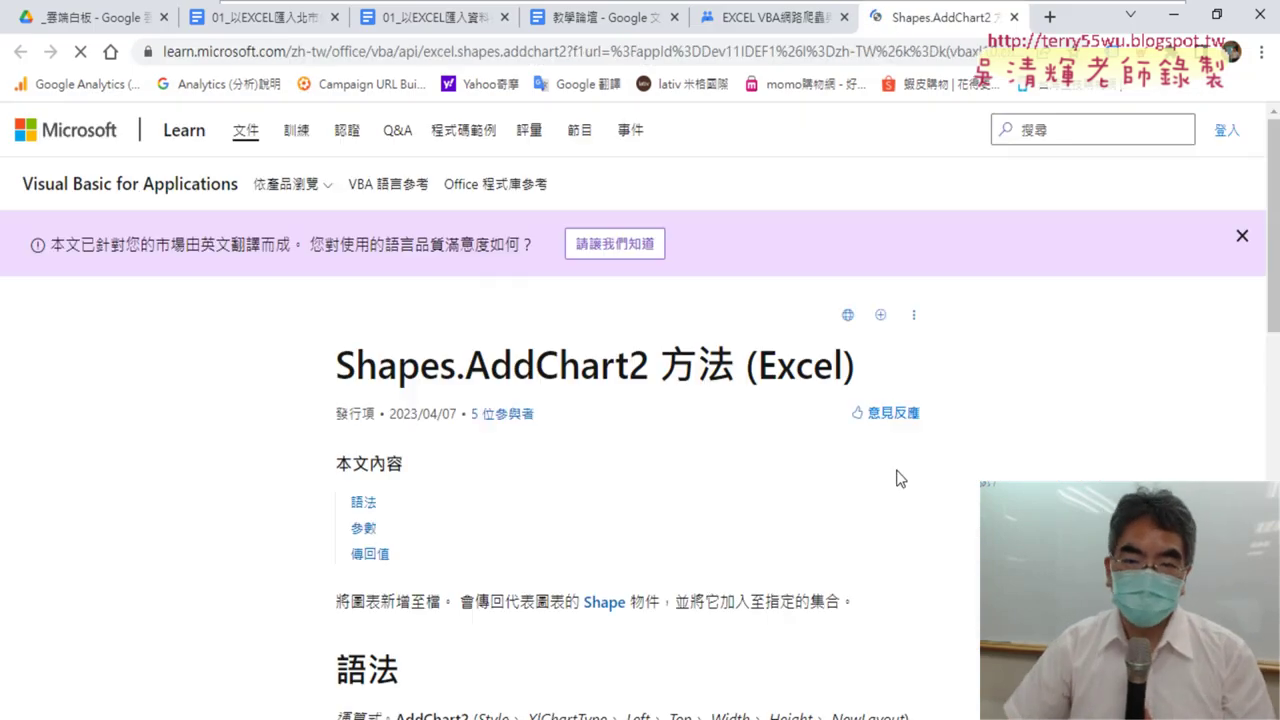
pyautogui.scroll(-1, 672, 428)
pyautogui.scroll(-2, 672, 428)
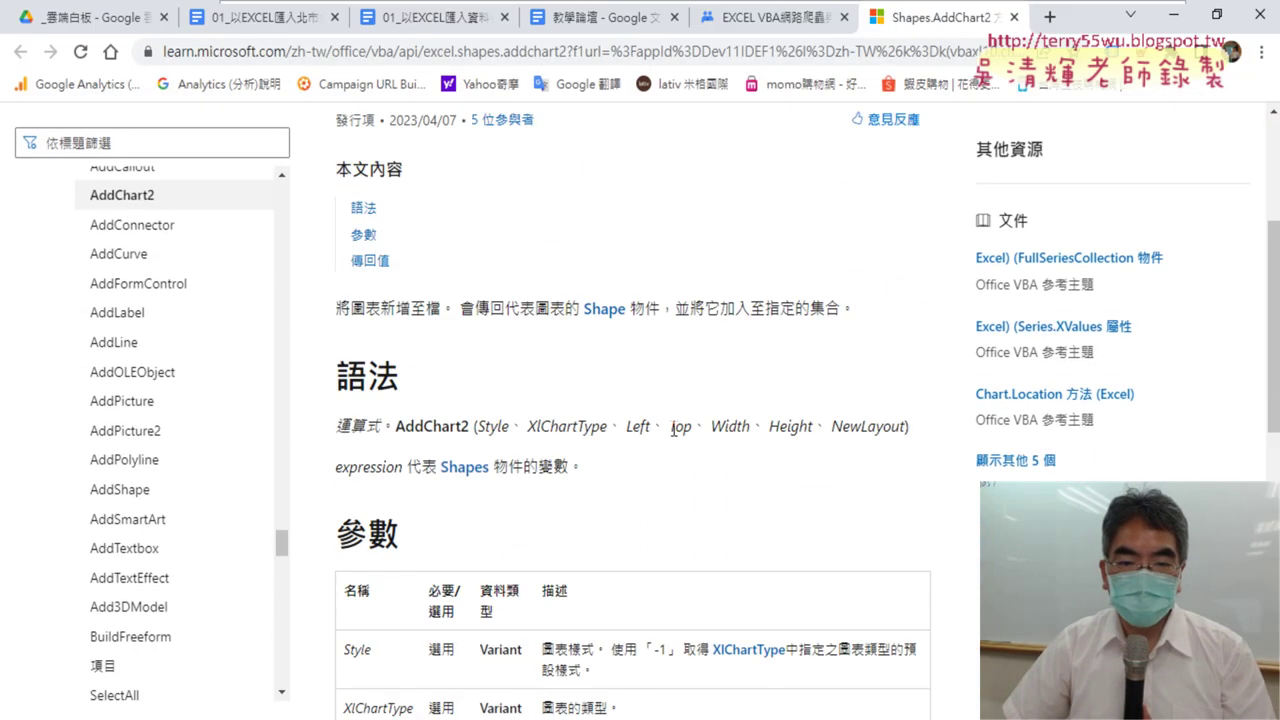
pyautogui.moveTo(481, 424); pyautogui.dragTo(603, 428)
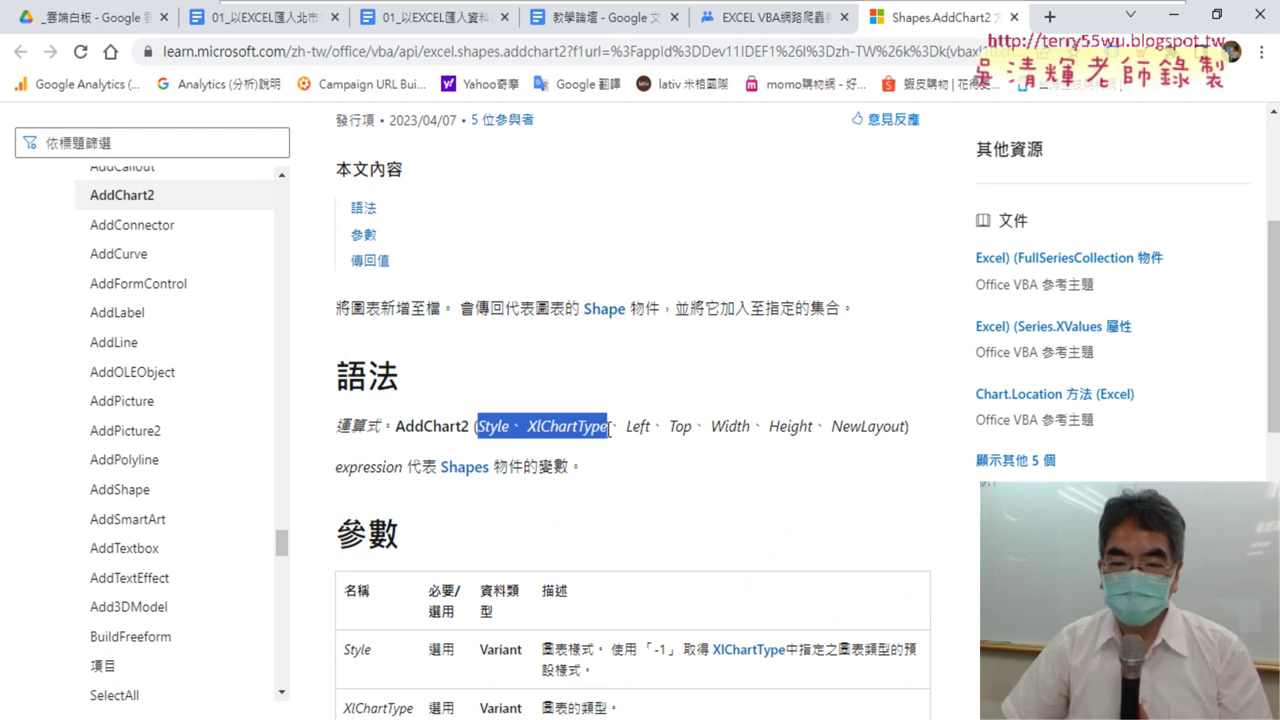
pyautogui.moveTo(627, 428); pyautogui.dragTo(700, 430)
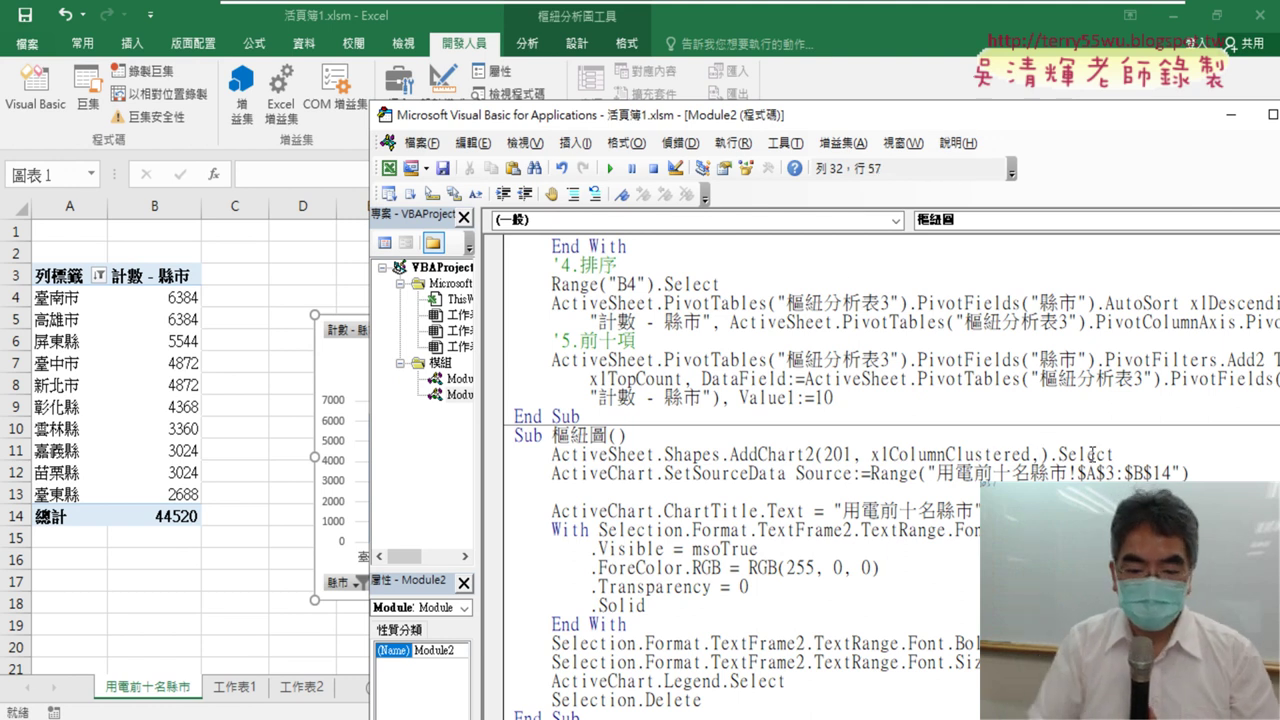
# Enter range("D2").Left as AddChart2's Left argument and select the range("D2") reference for reuse
pyautogui.write('ran')
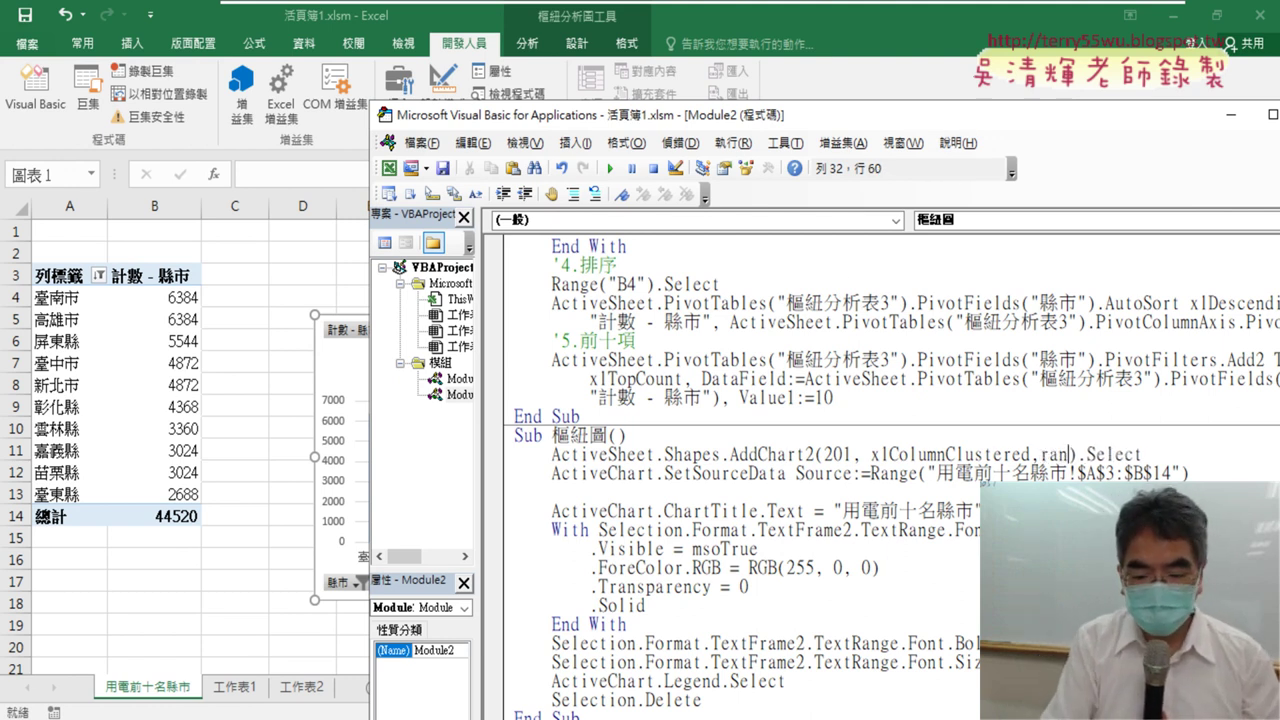
pyautogui.write('ge(')
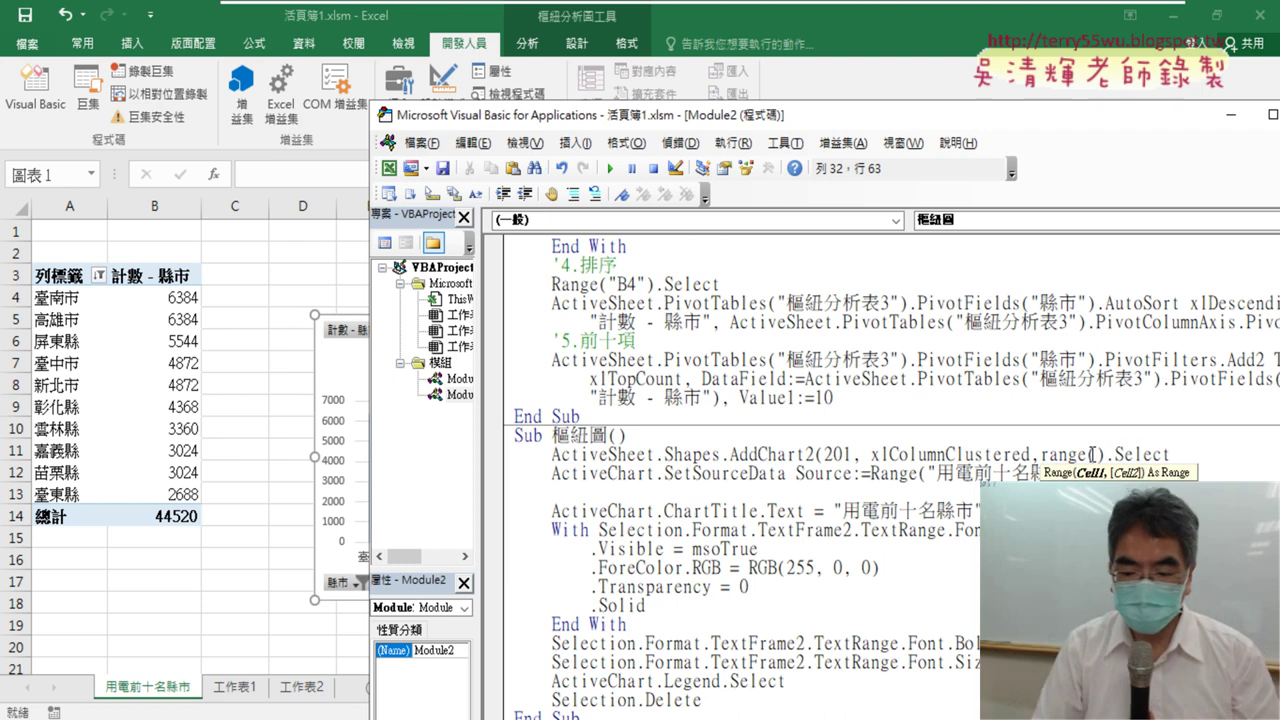
pyautogui.write('"')
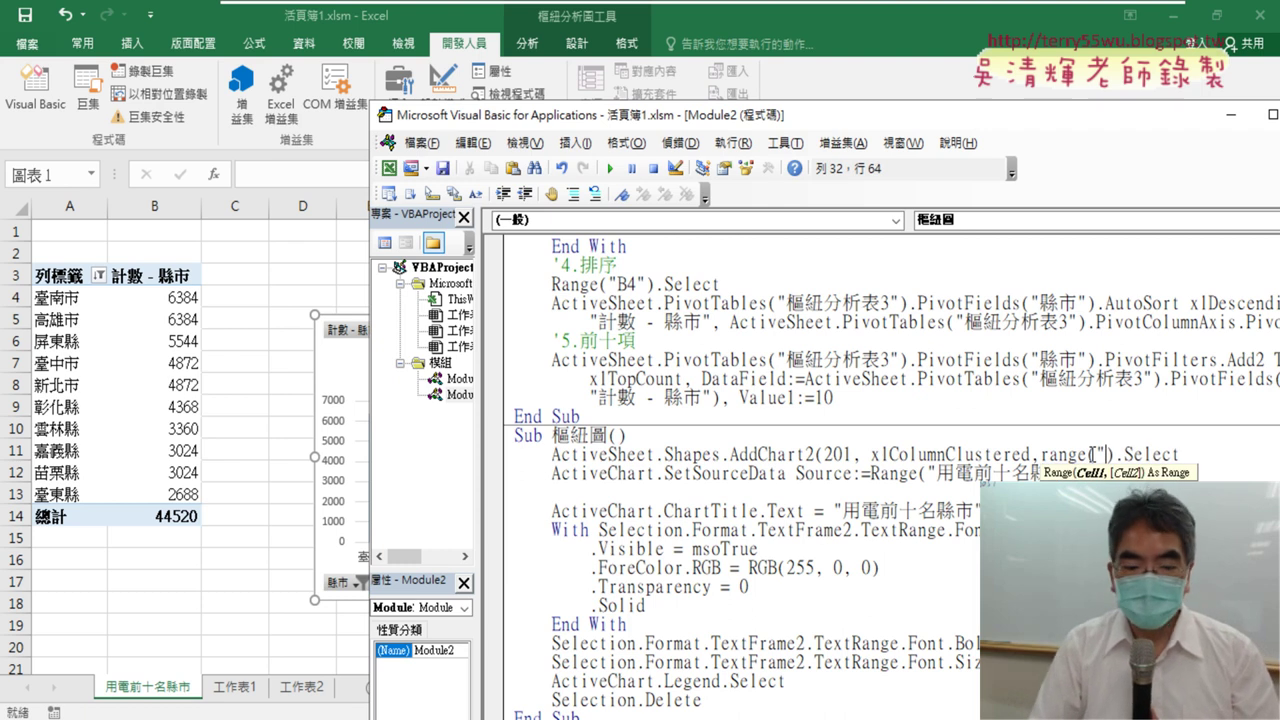
pyautogui.write('D2')
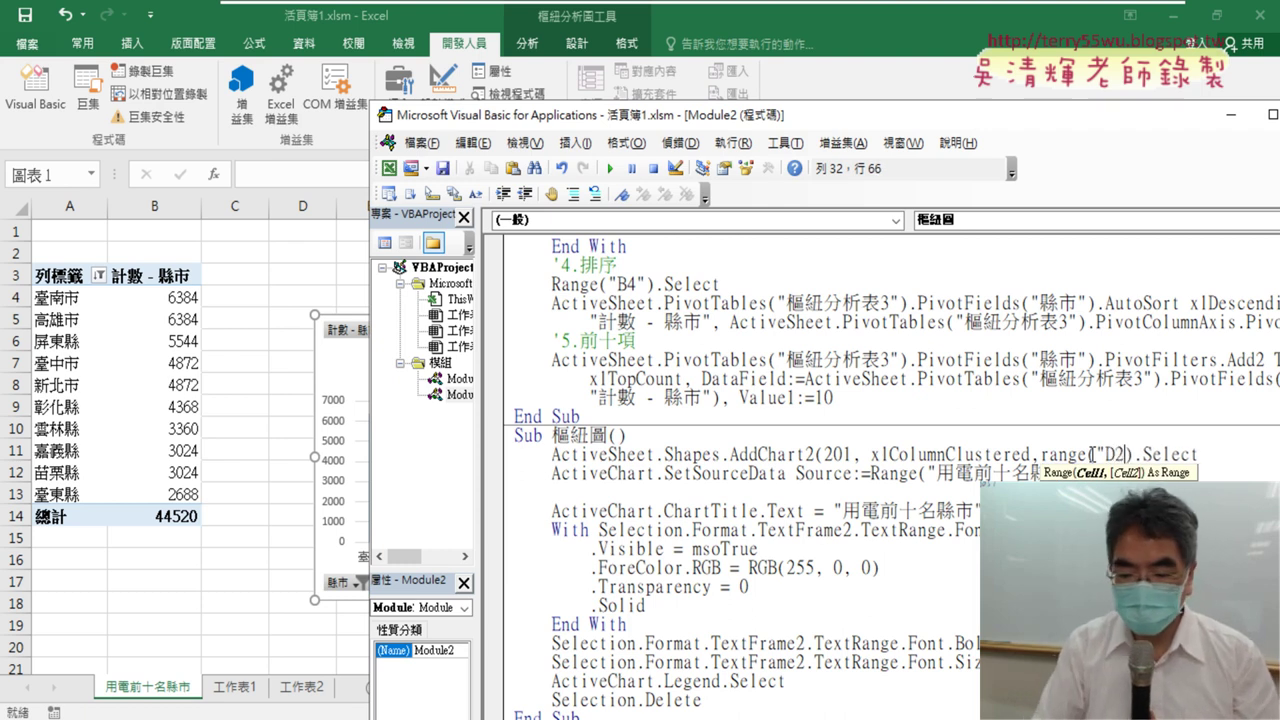
pyautogui.write('"')
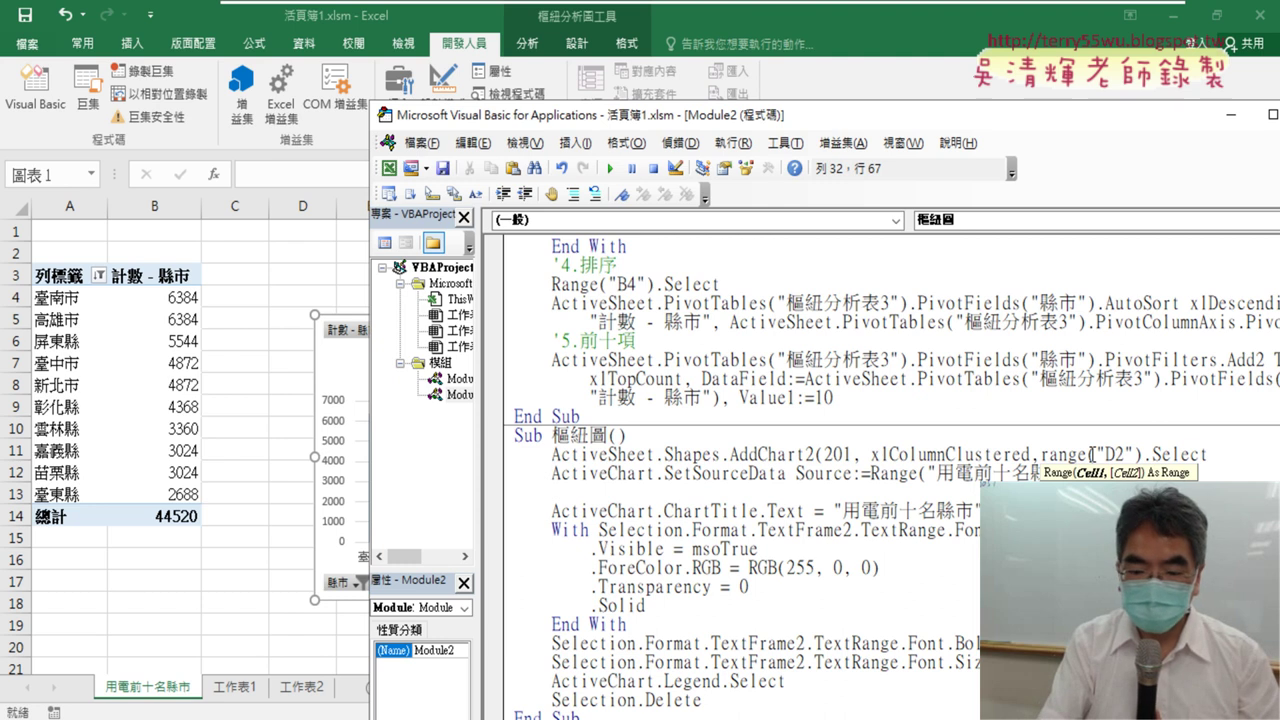
pyautogui.write(')')
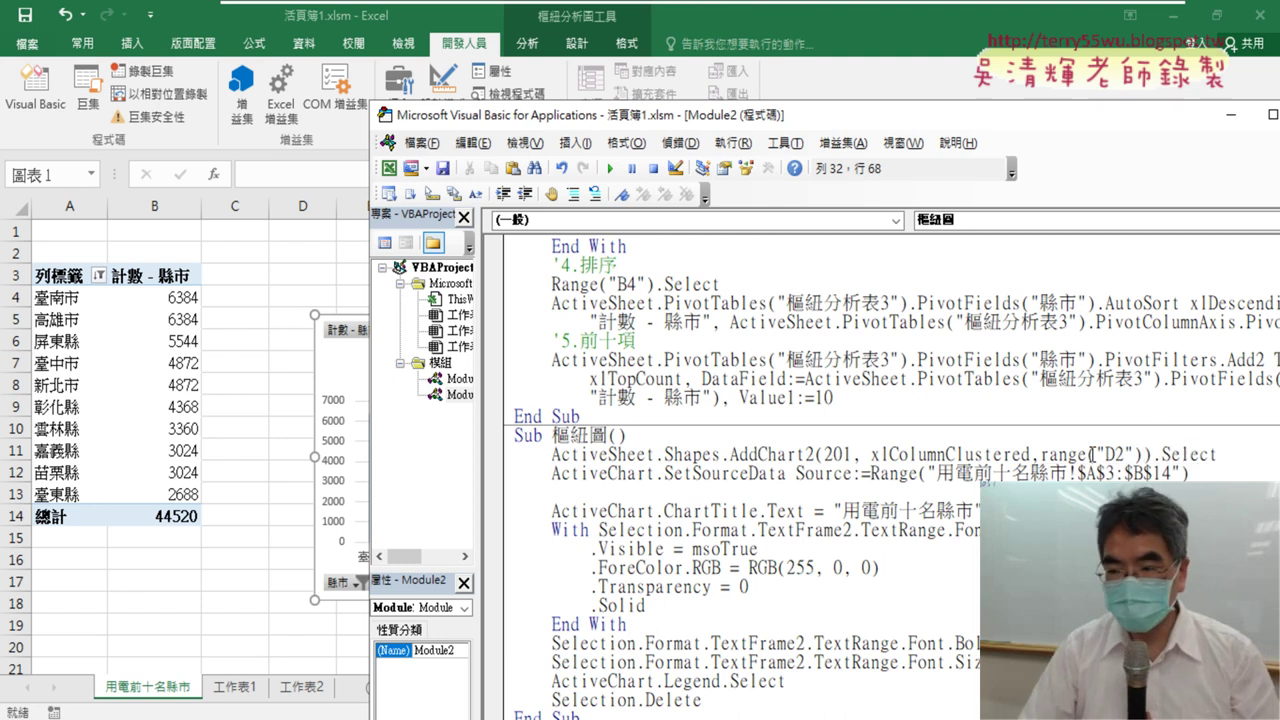
pyautogui.write('.')
pyautogui.write('Left')
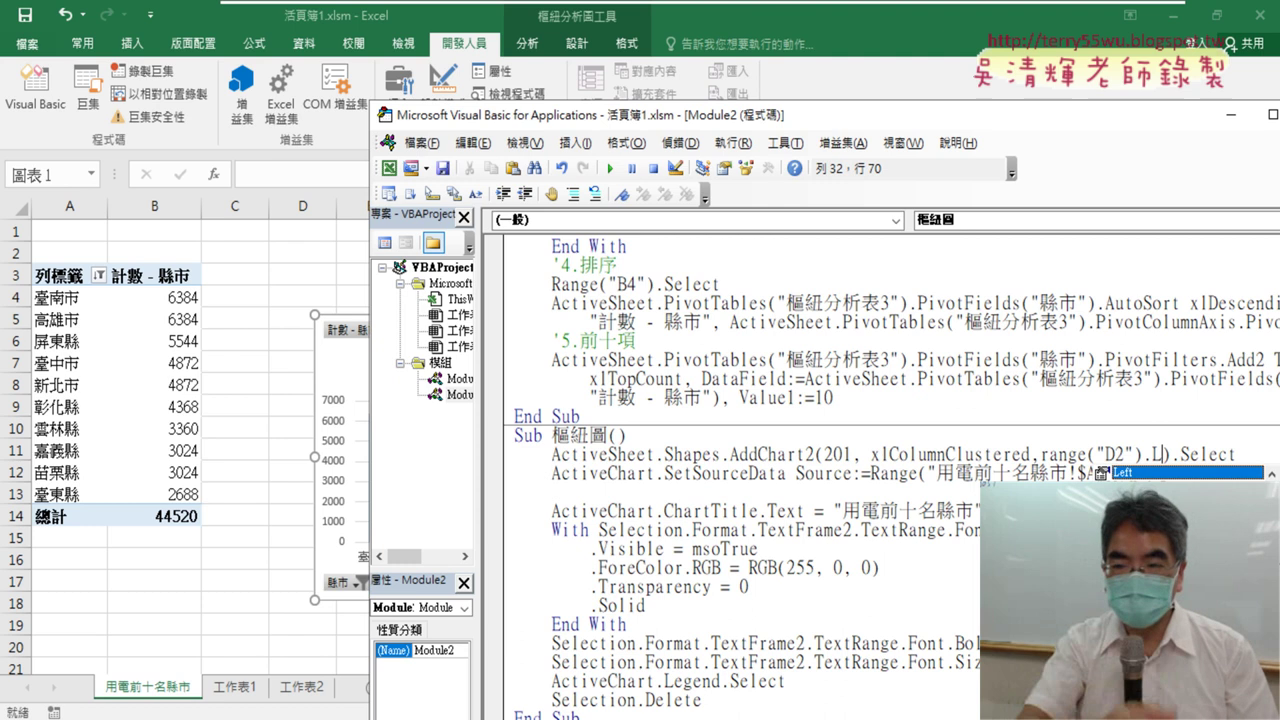
pyautogui.write(' ,')
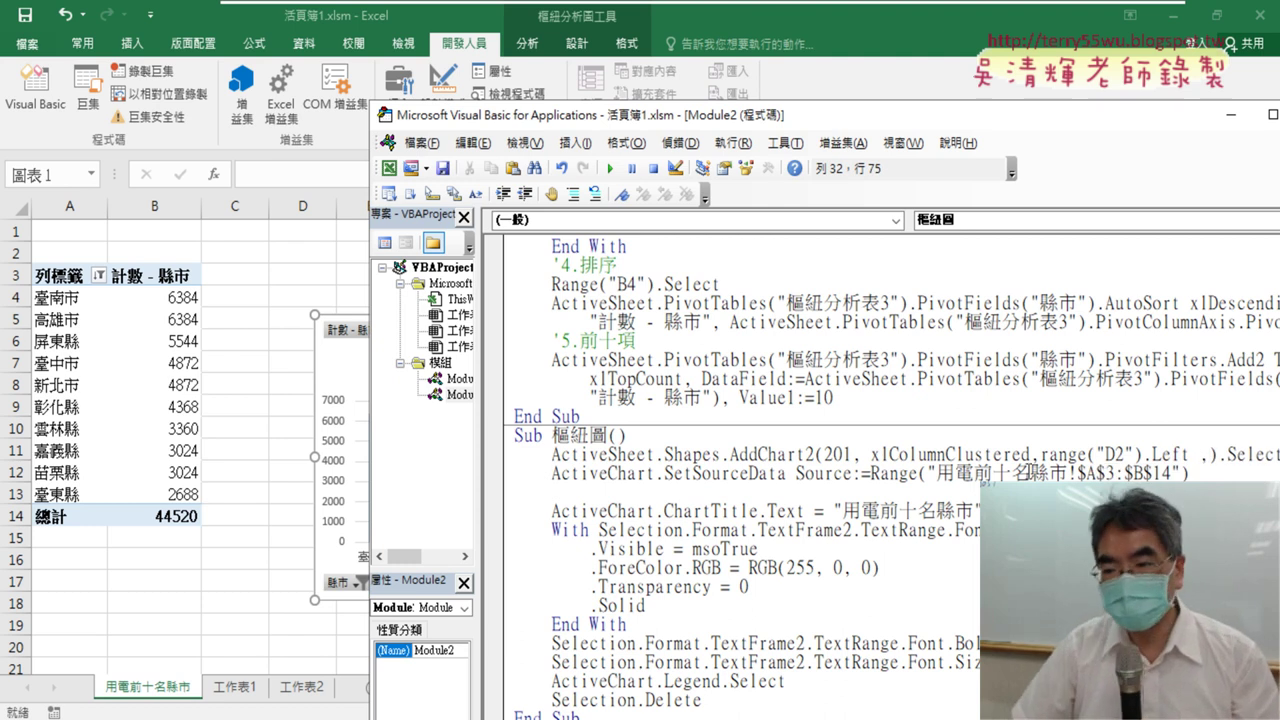
pyautogui.moveTo(1042, 455); pyautogui.dragTo(1135, 452)
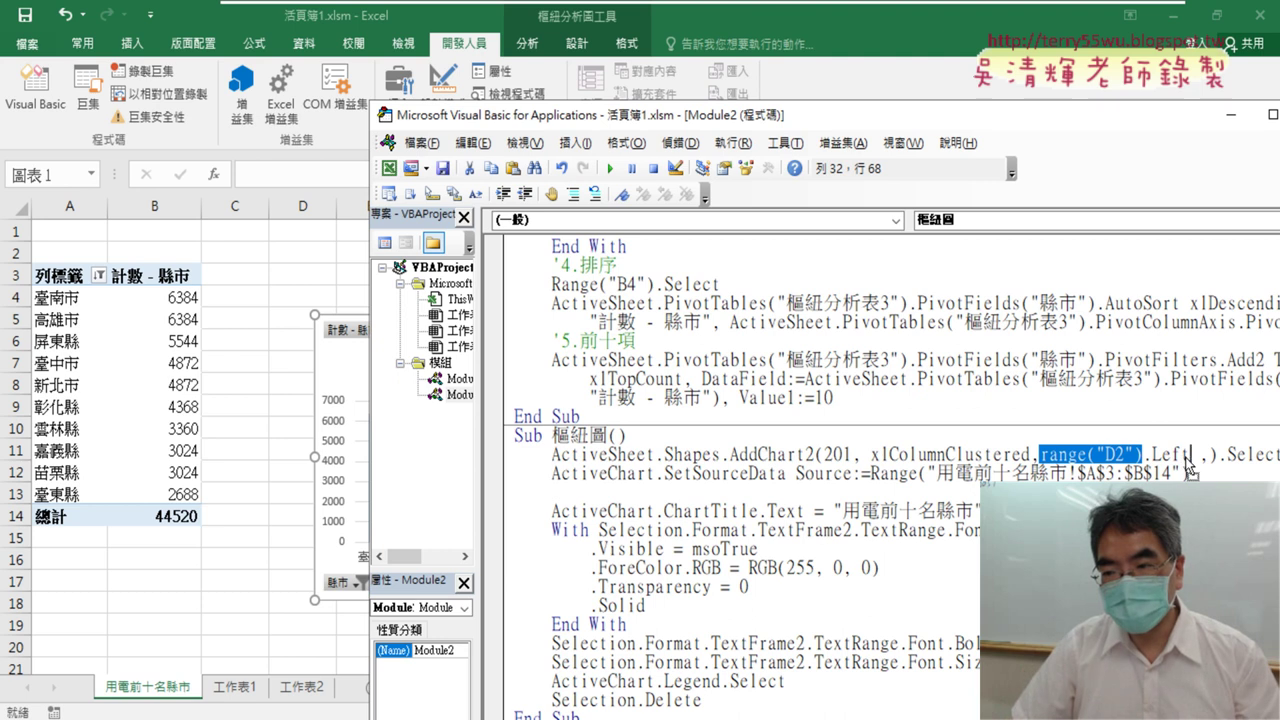
pyautogui.click(1000, 78)
# Add range("D2").Top as AddChart2's Top argument
pyautogui.click(35, 88)
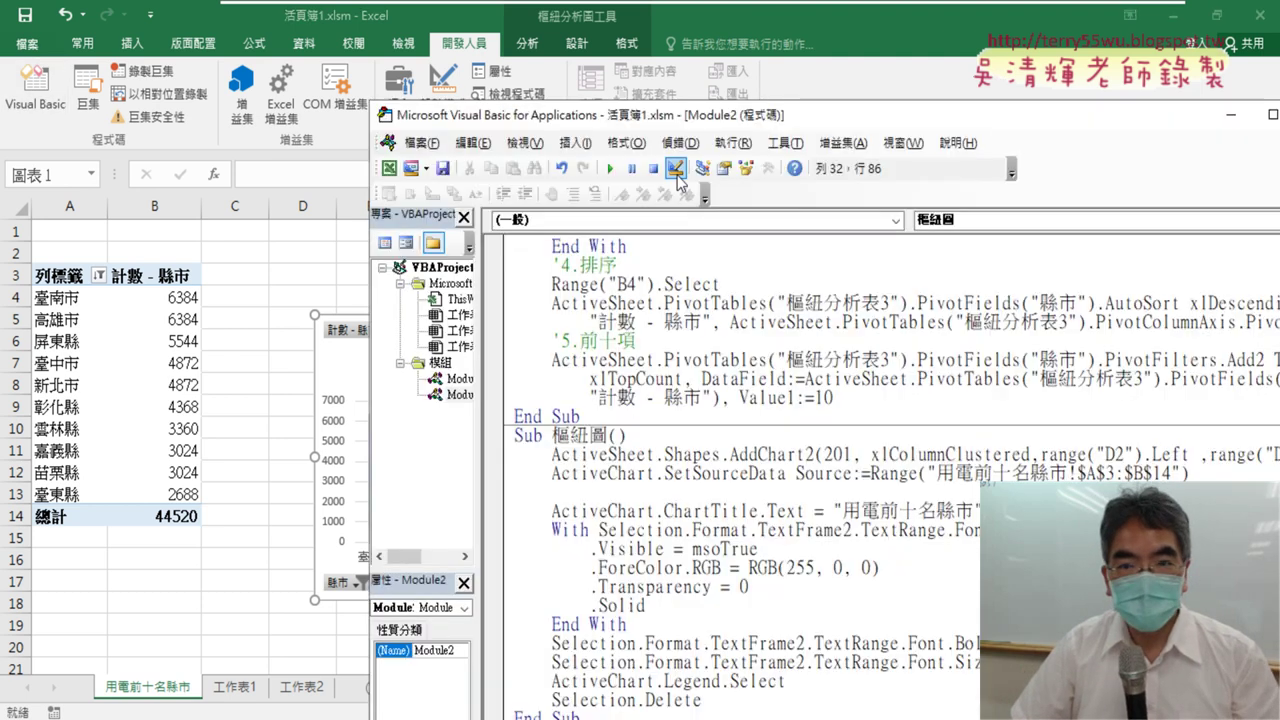
pyautogui.moveTo(790, 72); pyautogui.dragTo(486, 72)
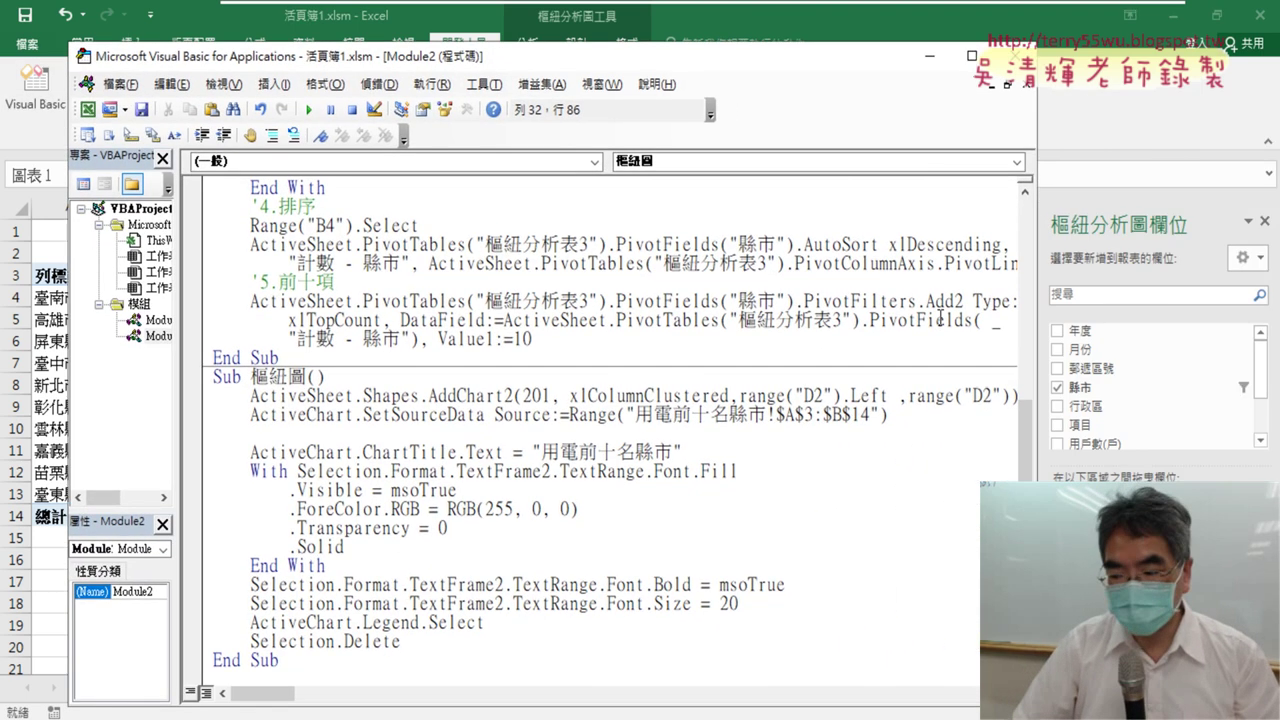
pyautogui.write('.')
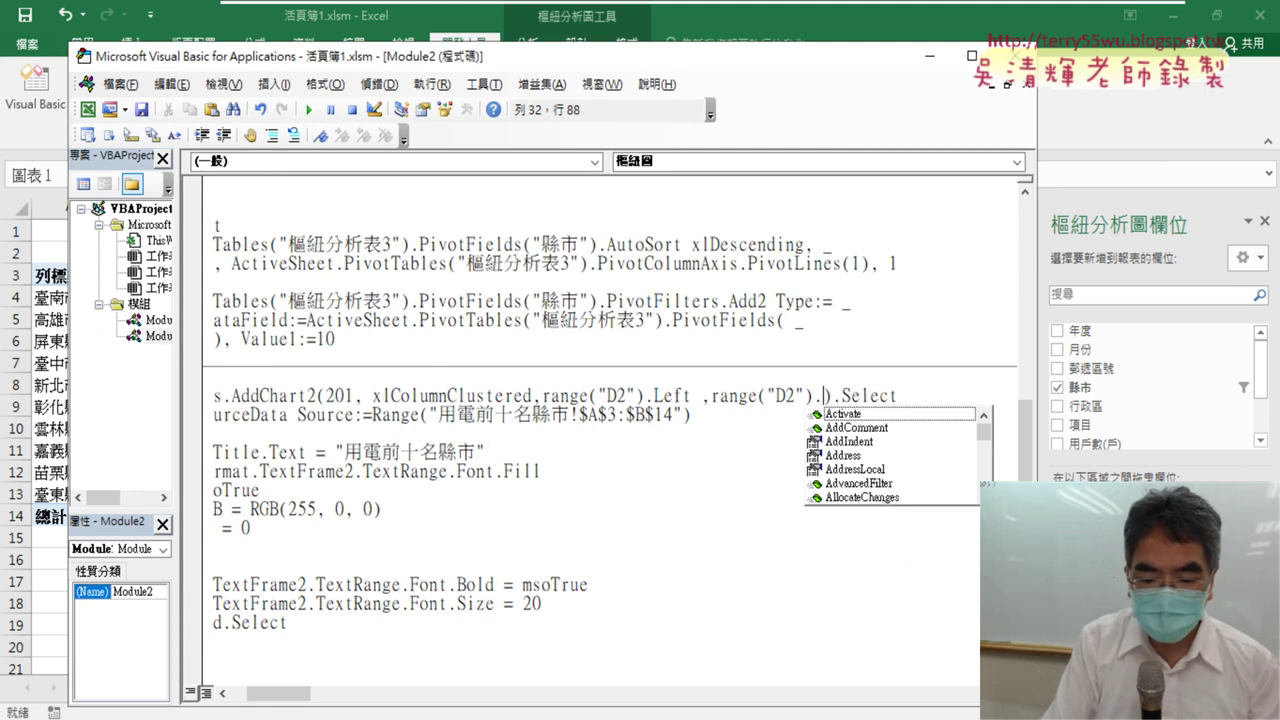
pyautogui.write('top')
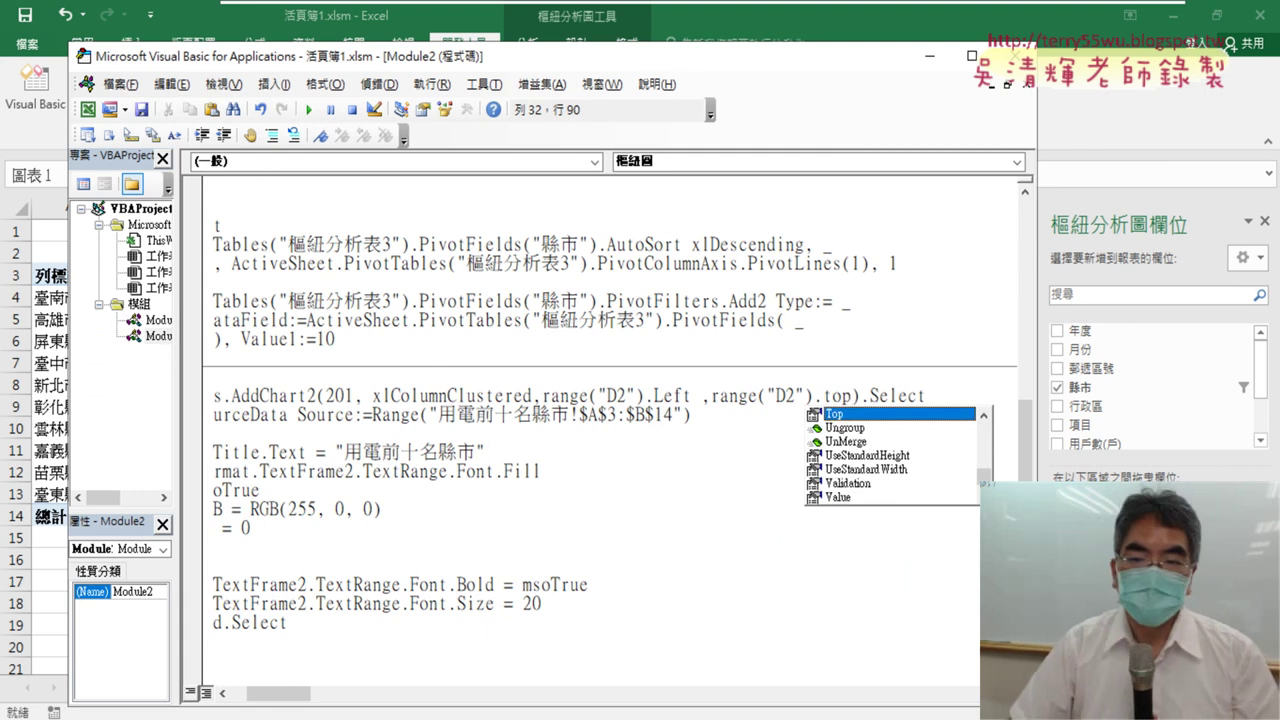
pyautogui.doubleClick(840, 412)
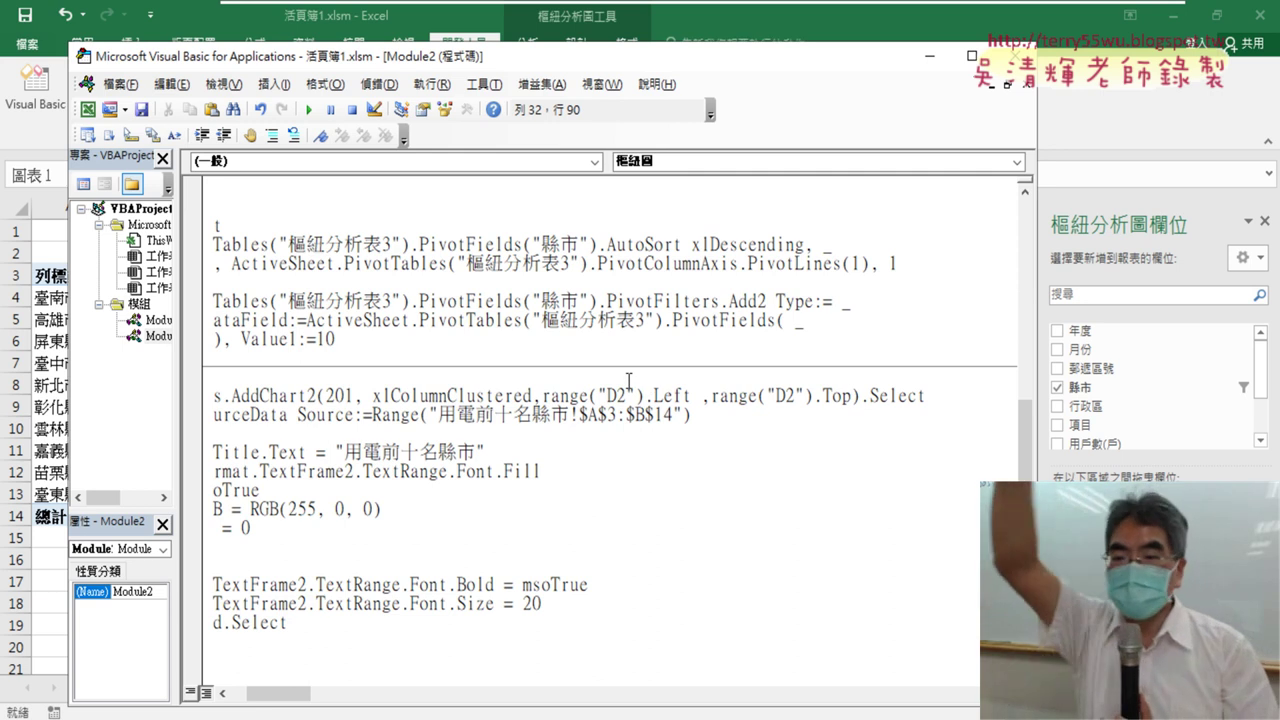
pyautogui.write(',')
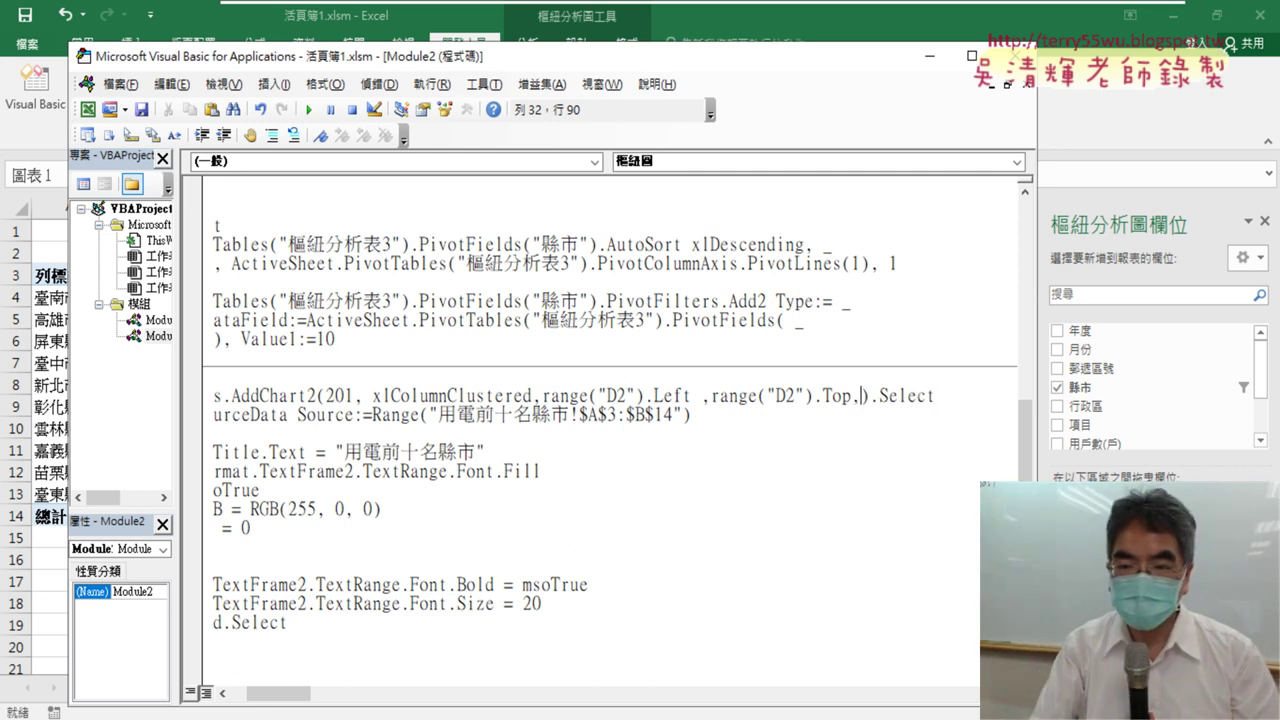
pyautogui.press('Right')
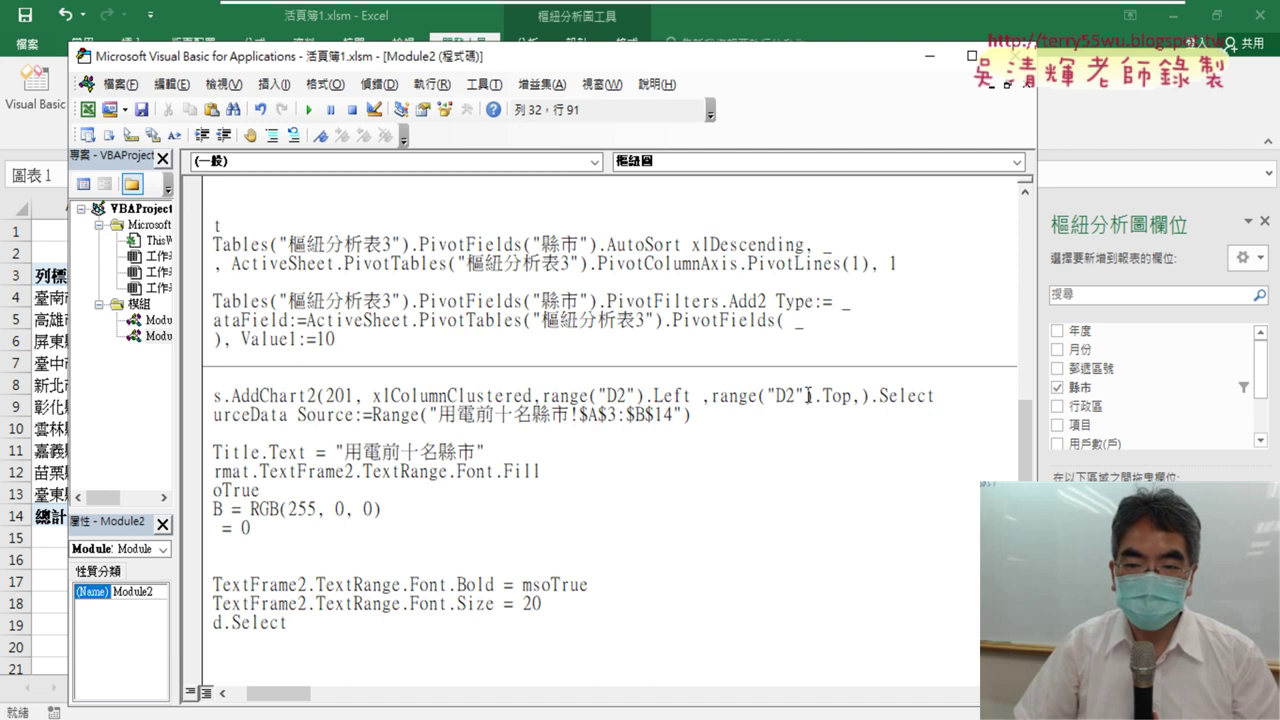
# Add the width range("D2").Width *10 and height range("D2").Height*20 arguments
pyautogui.moveTo(815, 396)
pyautogui.mouseDown()
pyautogui.moveTo(710, 400)
pyautogui.moveTo(860, 400)
pyautogui.mouseUp()
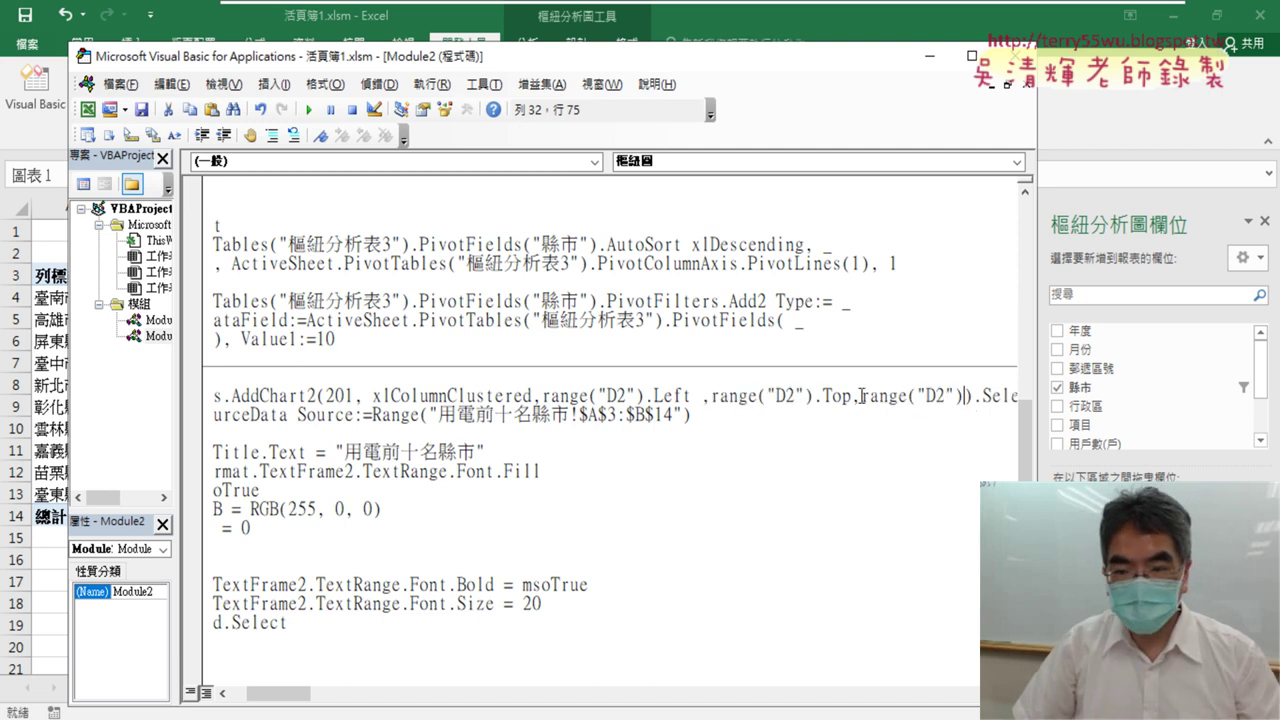
pyautogui.write('.')
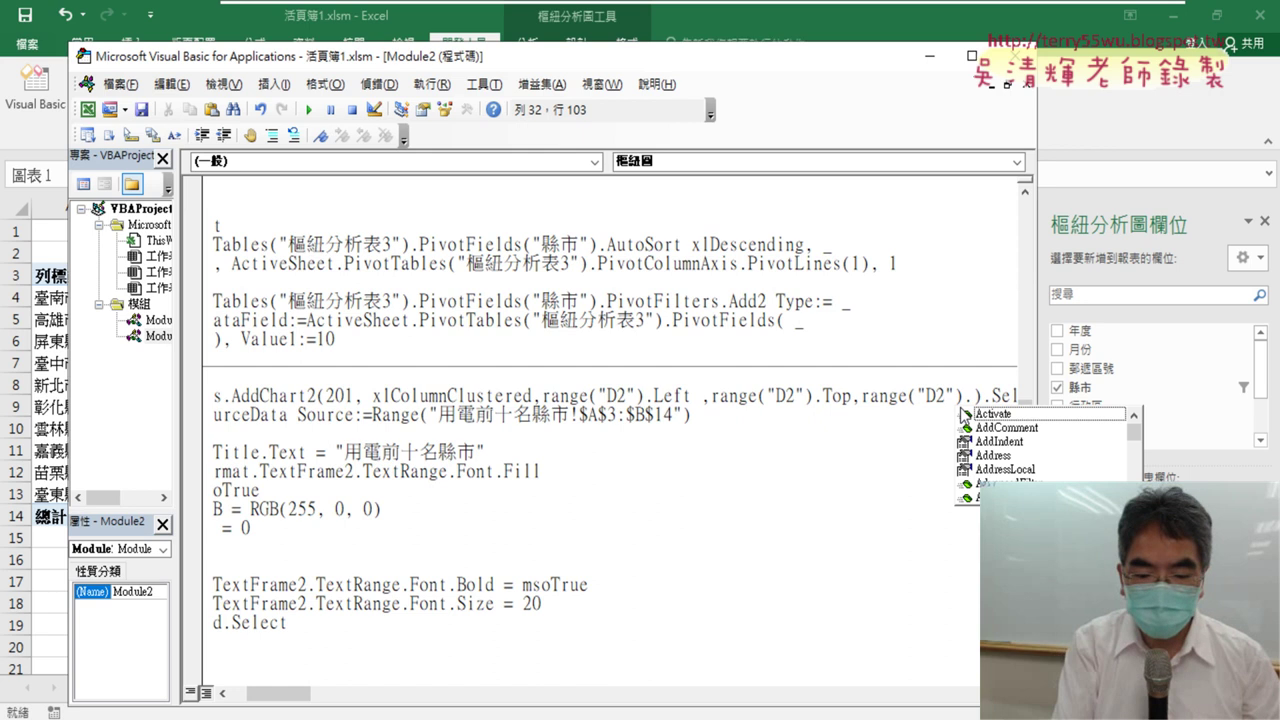
pyautogui.write('wi')
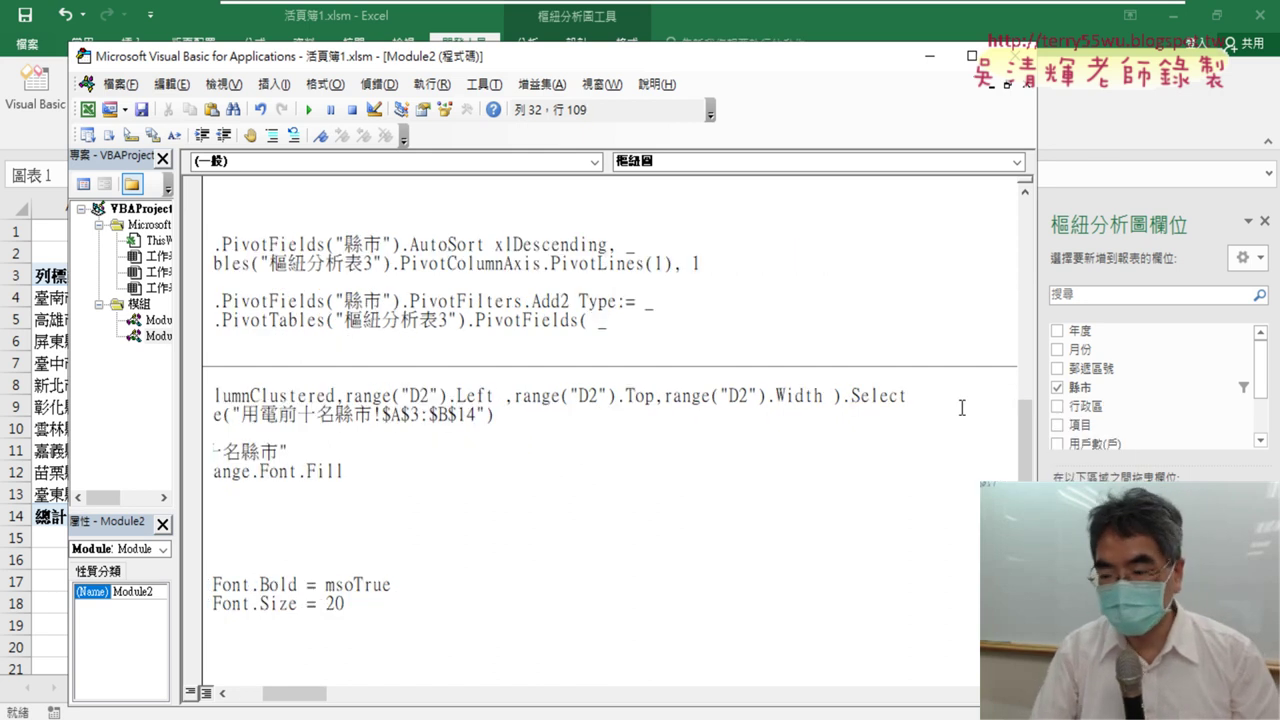
pyautogui.write(' *10')
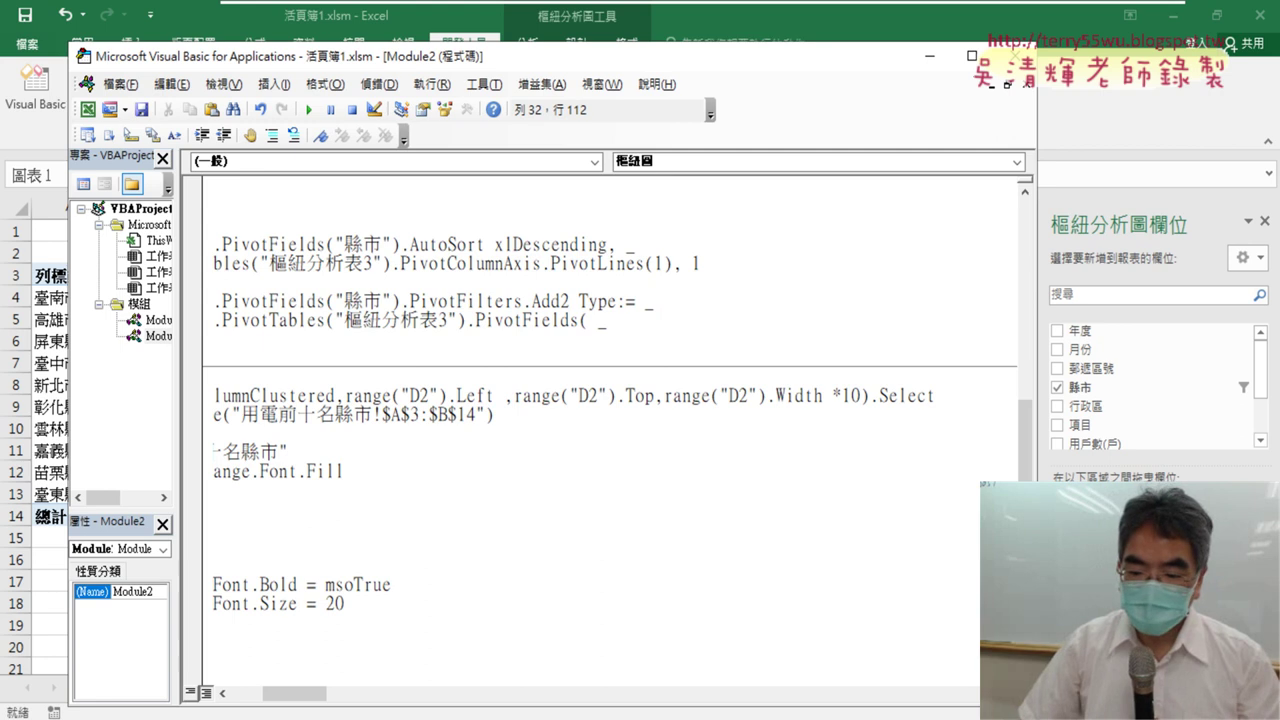
pyautogui.write(',')
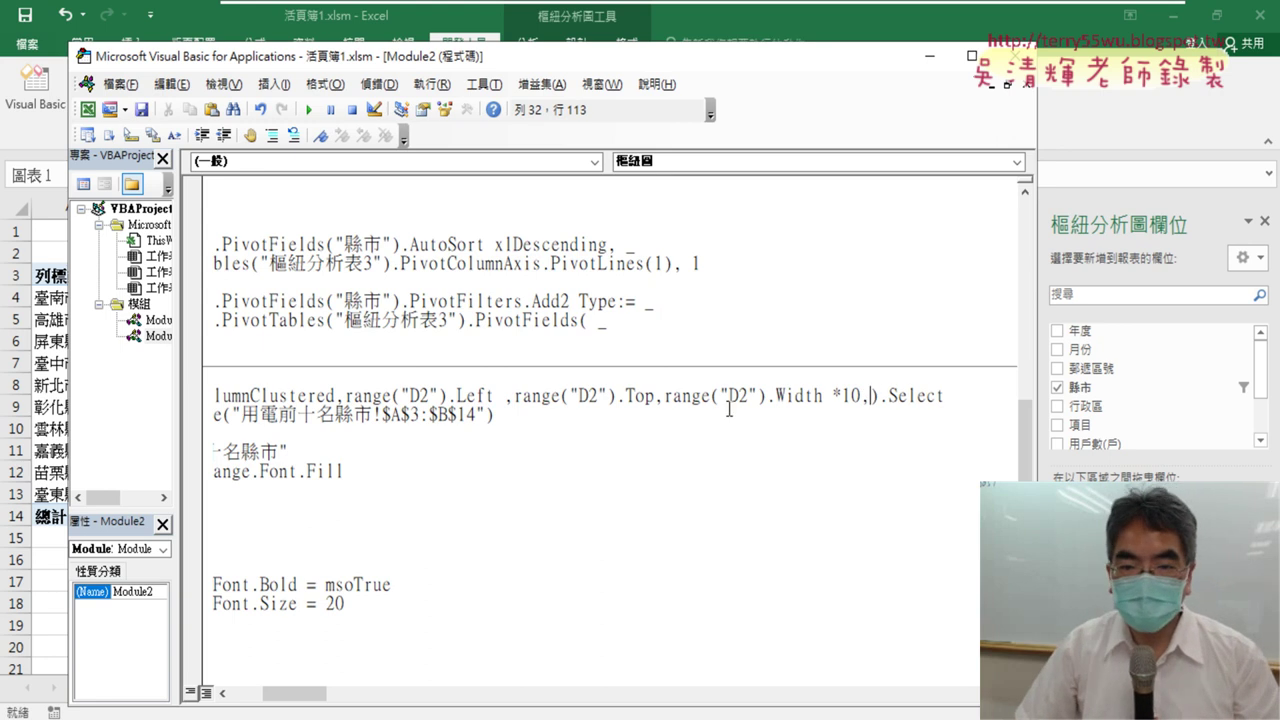
pyautogui.moveTo(663, 396); pyautogui.dragTo(869, 397)
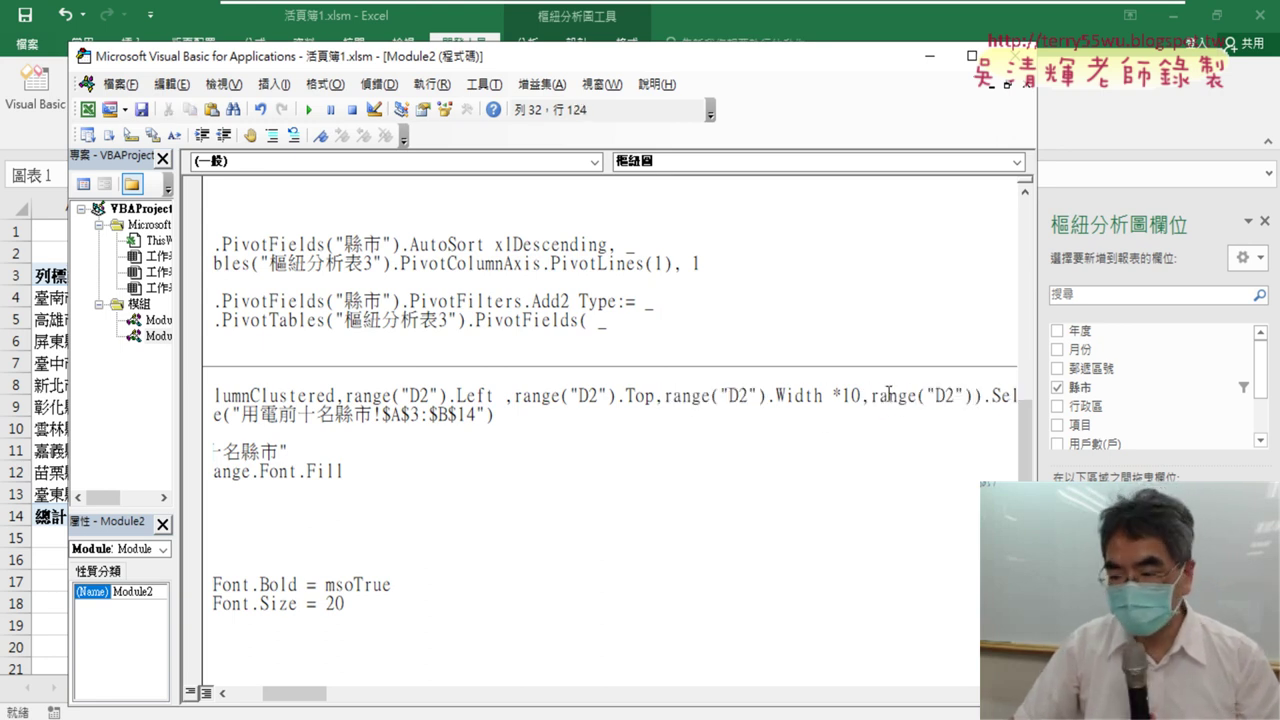
pyautogui.write('.')
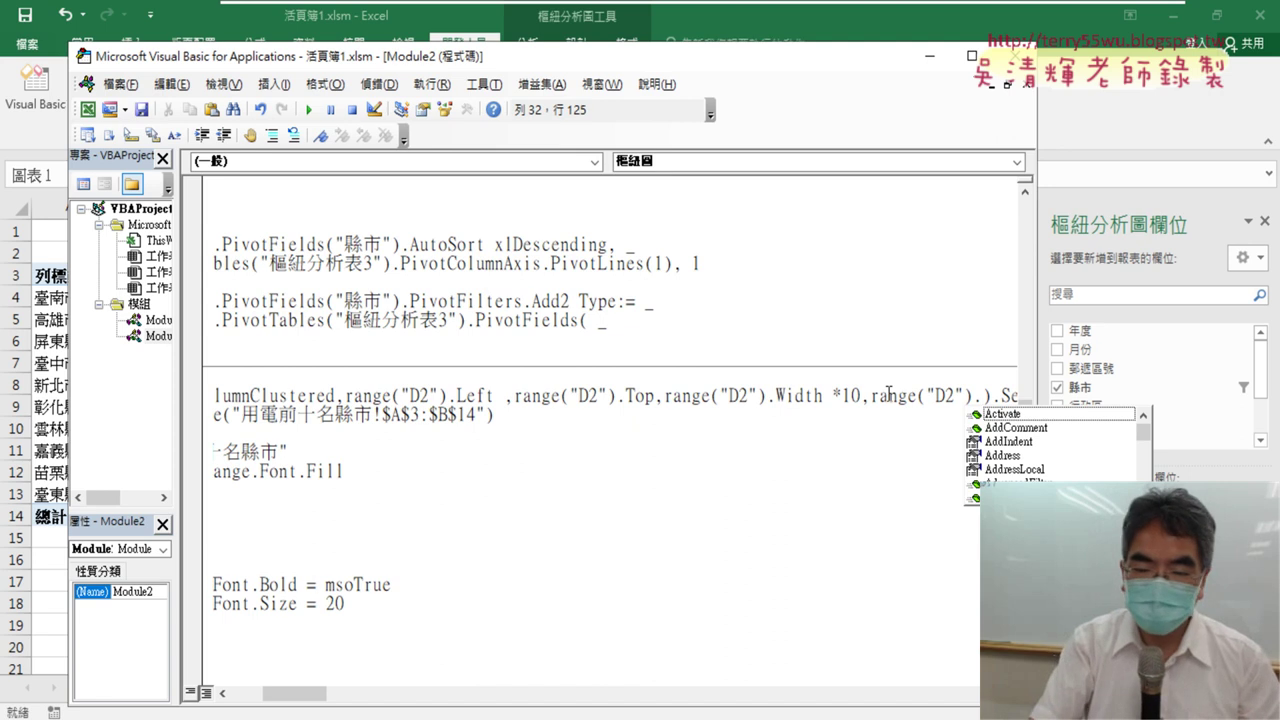
pyautogui.write('H')
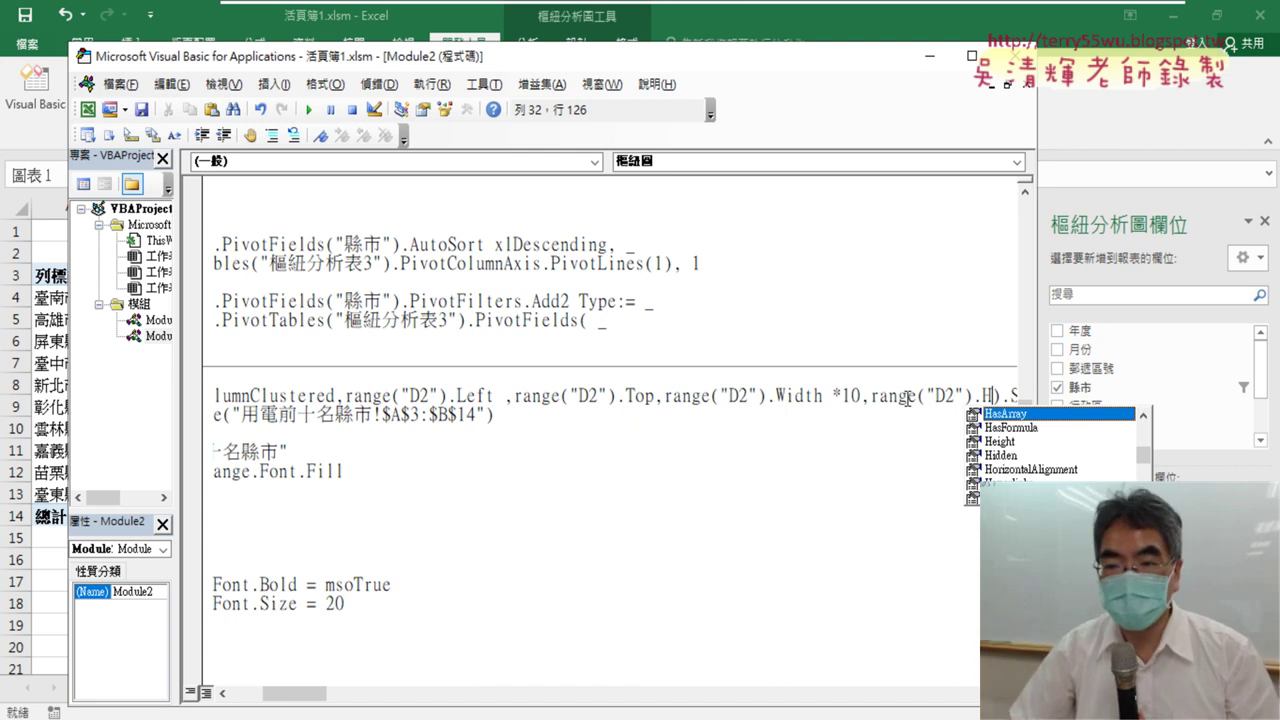
pyautogui.doubleClick(1000, 441)
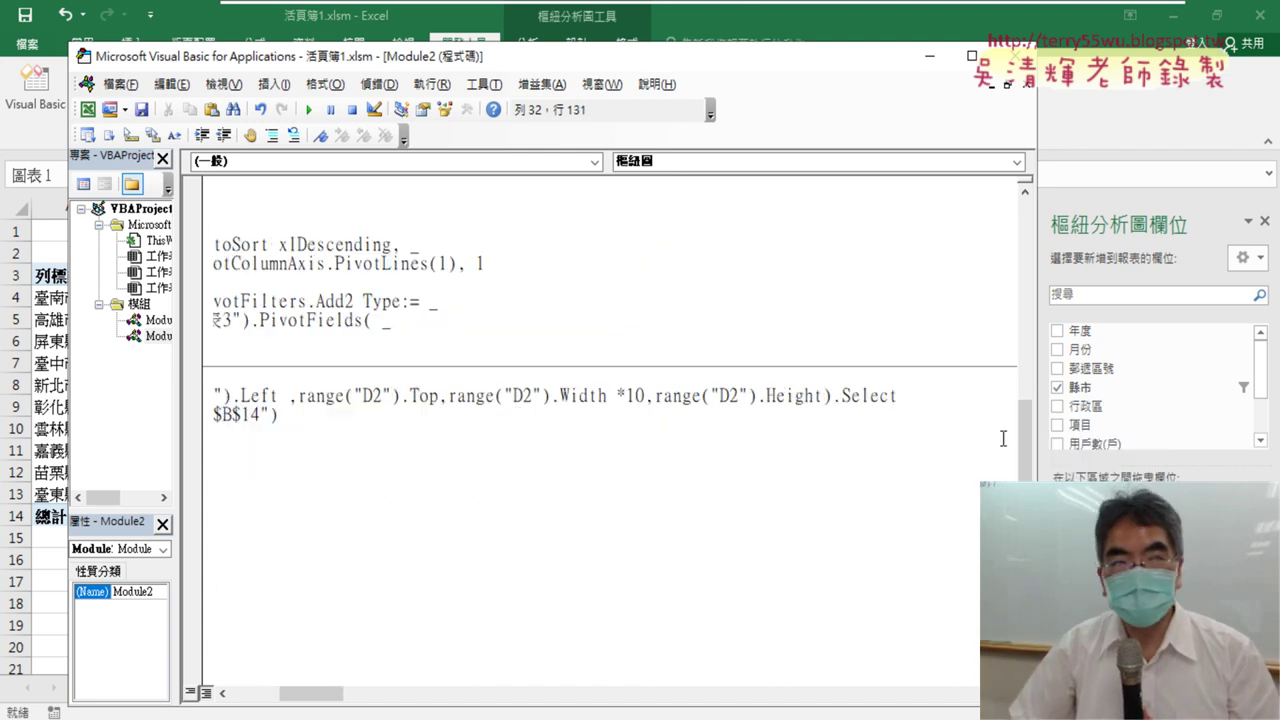
pyautogui.write('*2')
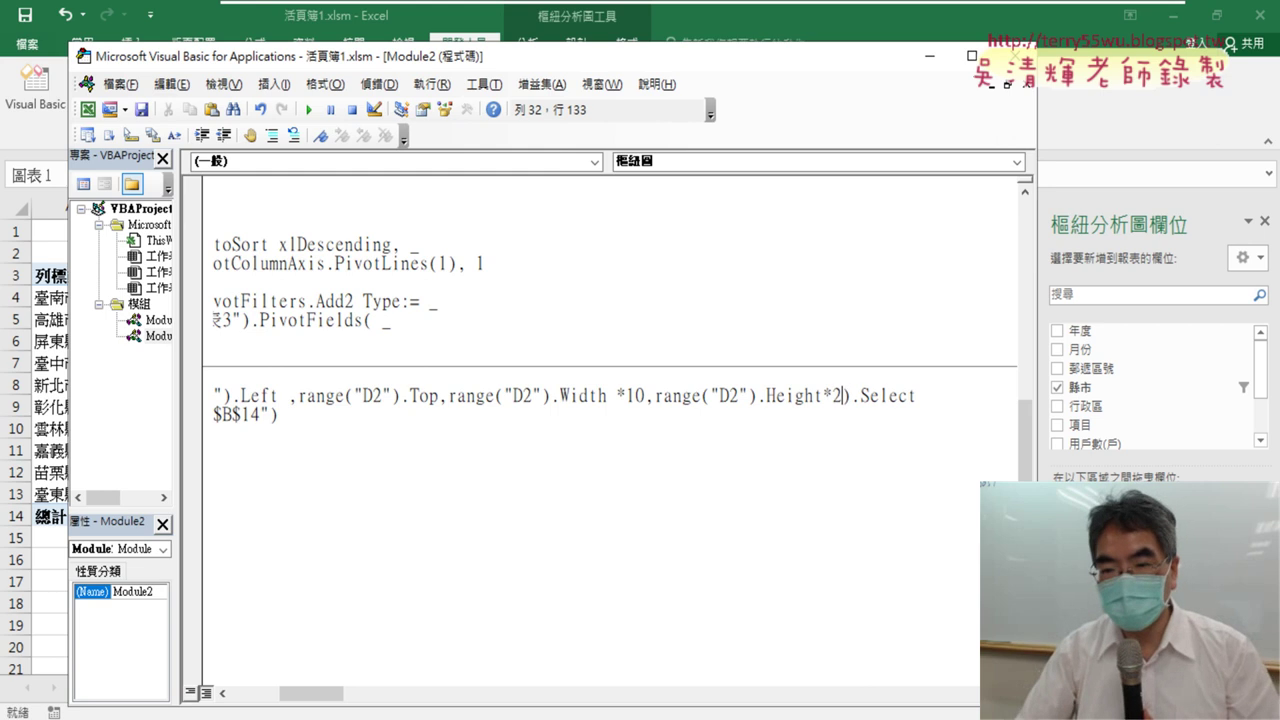
pyautogui.write('0')
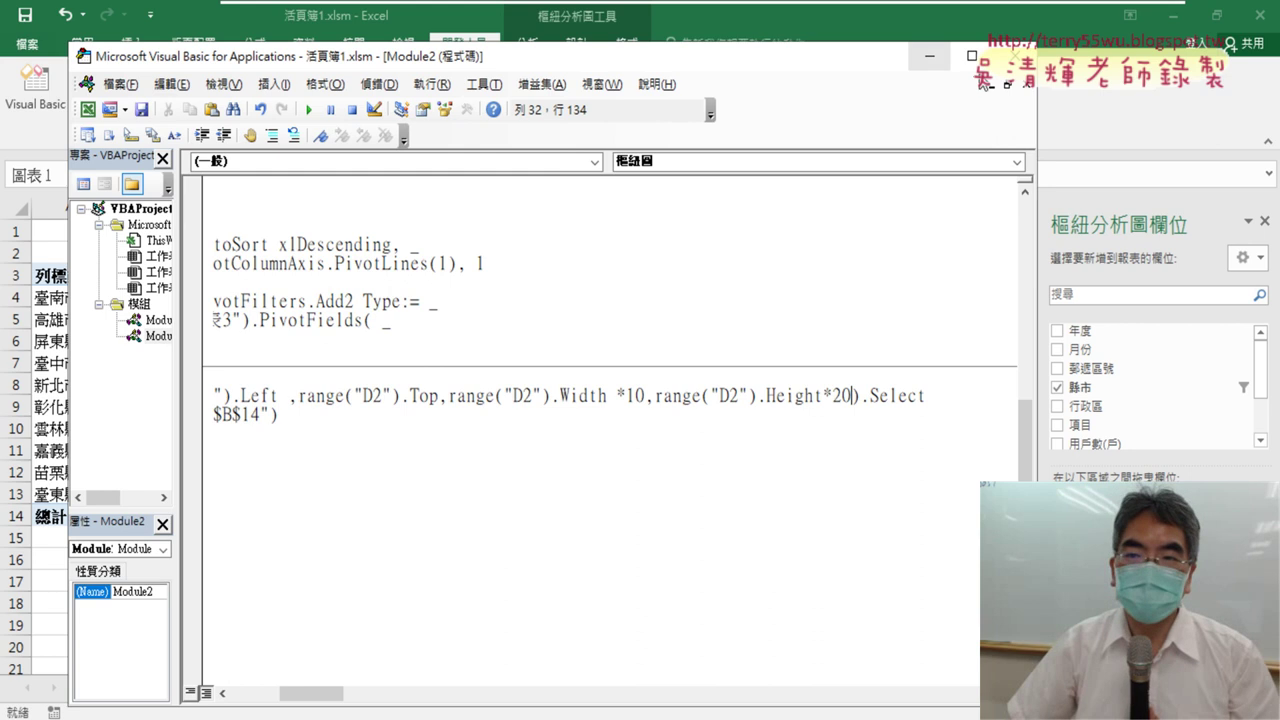
pyautogui.moveTo(318, 693); pyautogui.dragTo(250, 700)
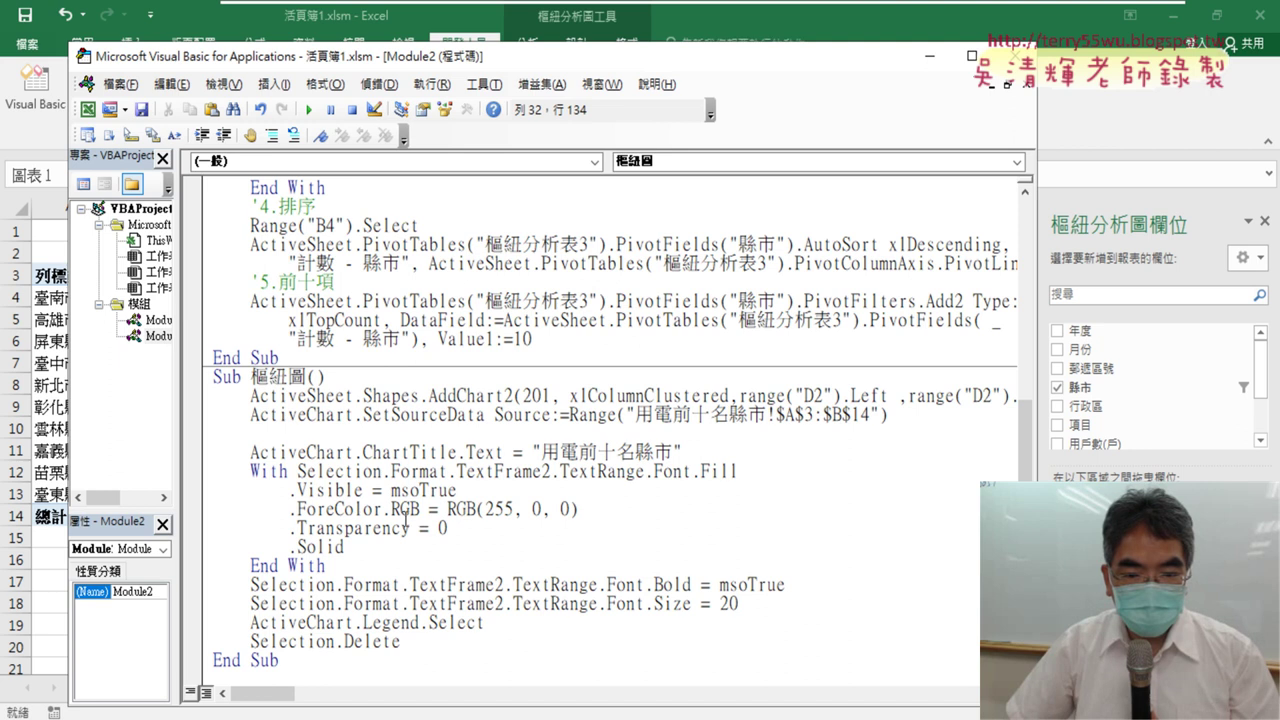
# Delete the .Legend.Select and Selection.Delete code, leaving a bare ActiveChart line
pyautogui.moveTo(411, 646); pyautogui.dragTo(221, 623)
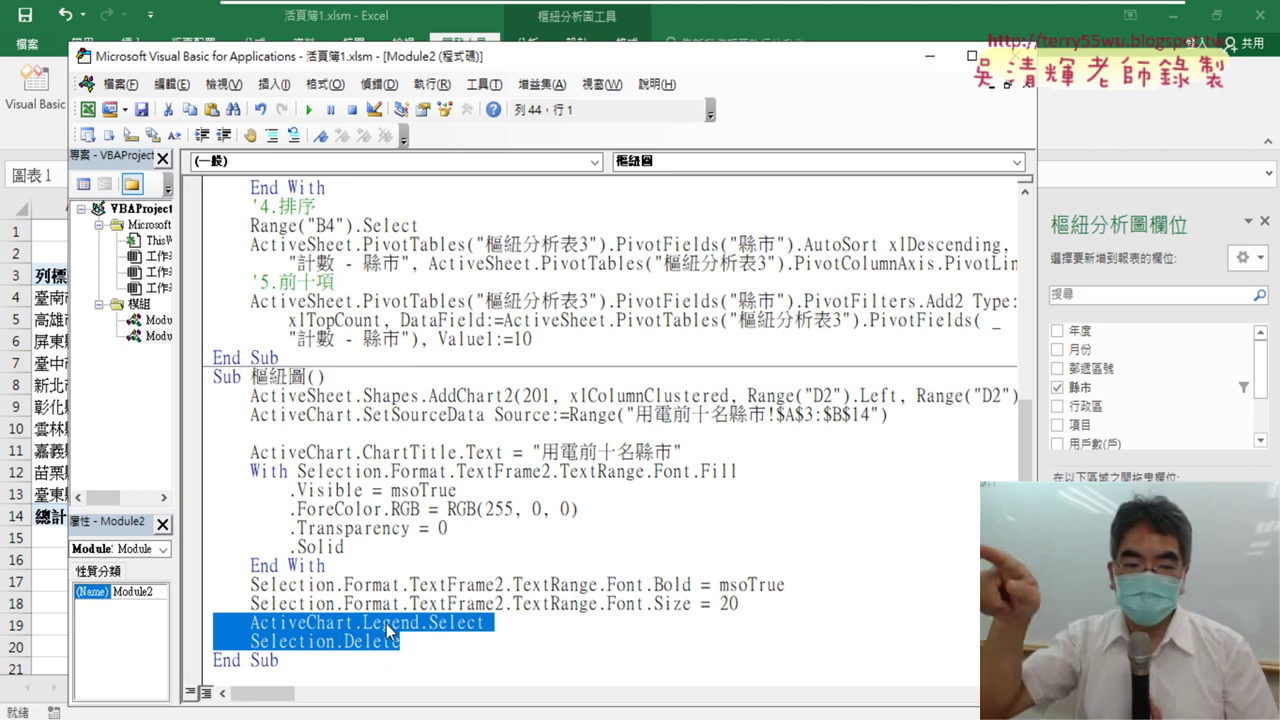
pyautogui.click(441, 643)
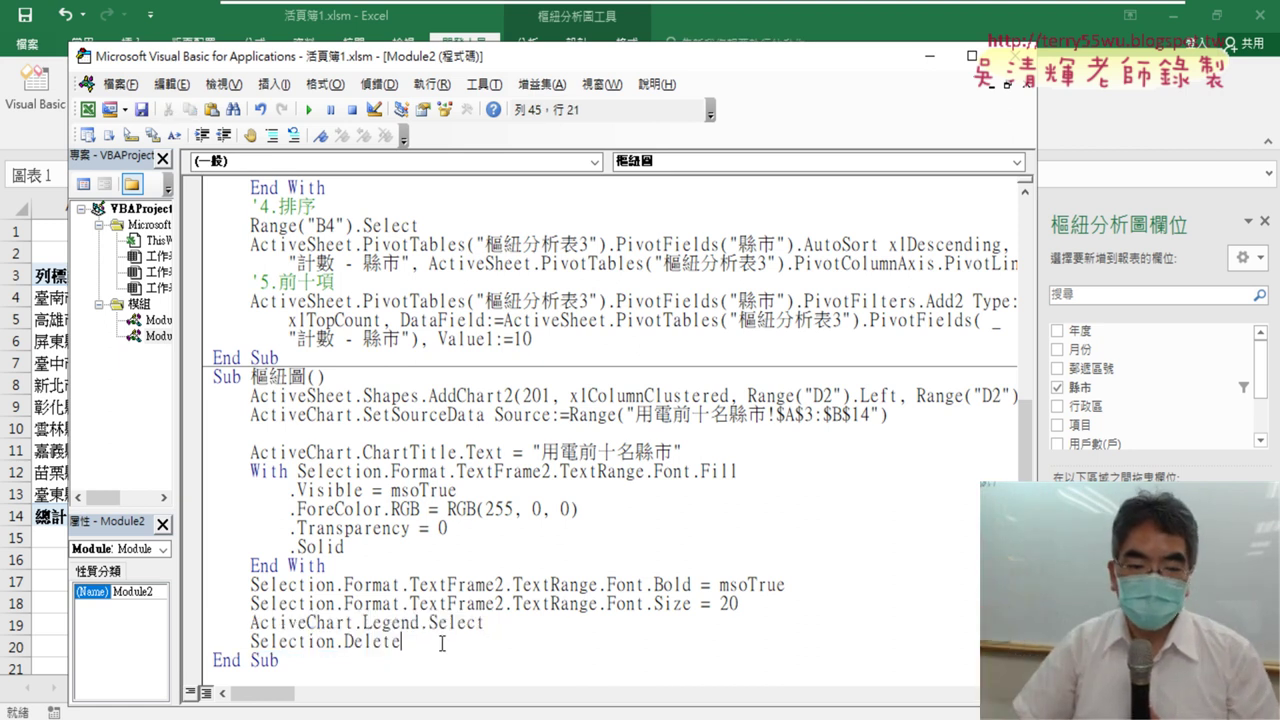
pyautogui.moveTo(423, 628); pyautogui.dragTo(468, 645)
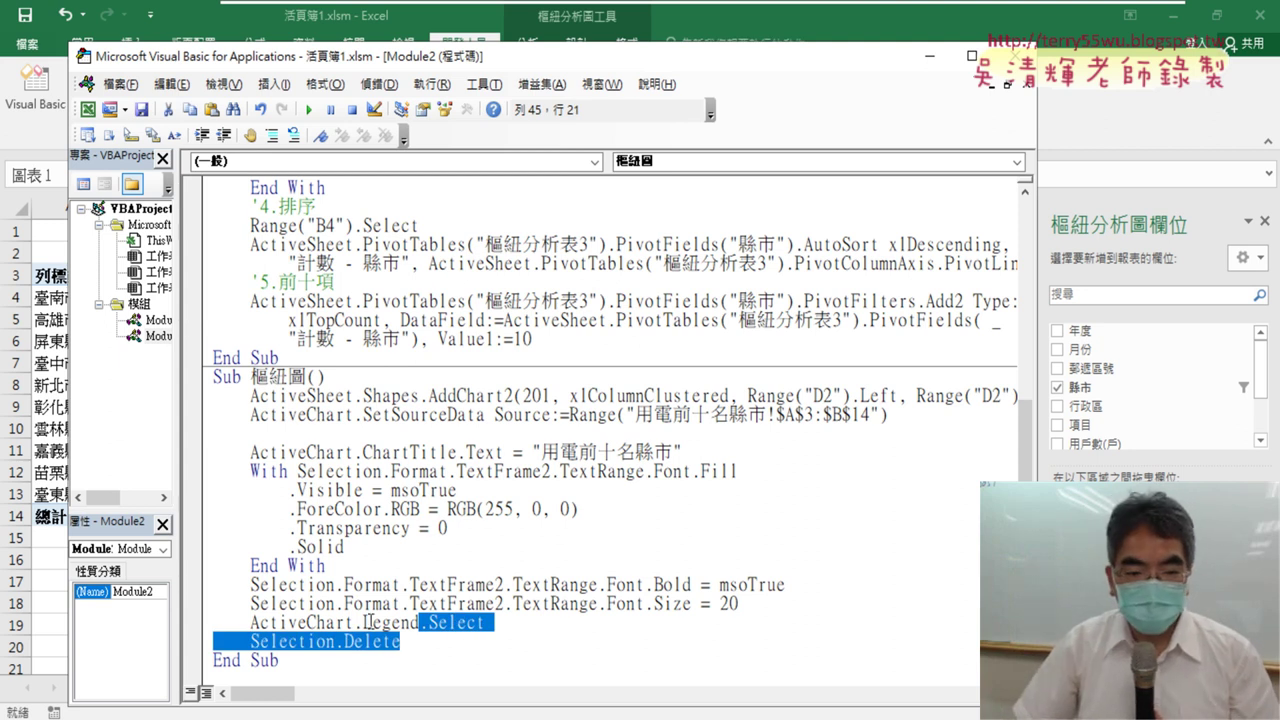
pyautogui.moveTo(357, 621); pyautogui.dragTo(404, 640)
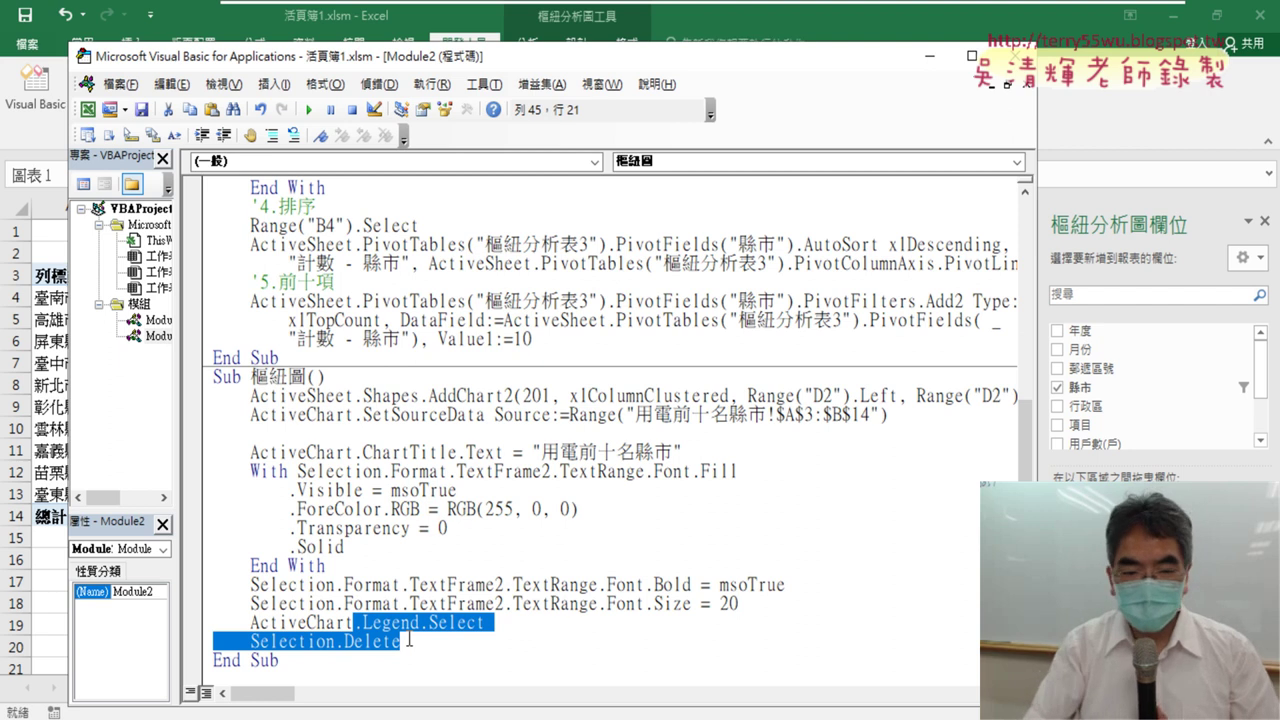
pyautogui.press('Delete')
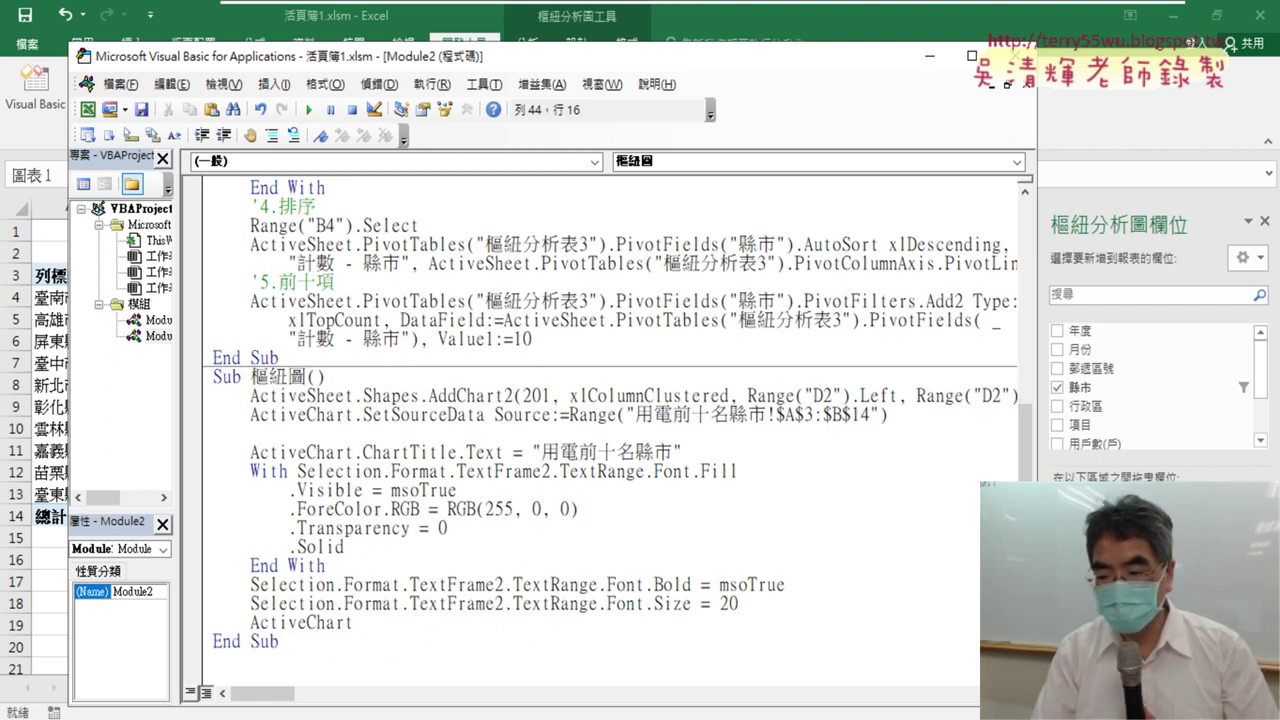
# Complete the line as ActiveChart.HasLegend = False, then select the title formatting lines
pyautogui.write('.')
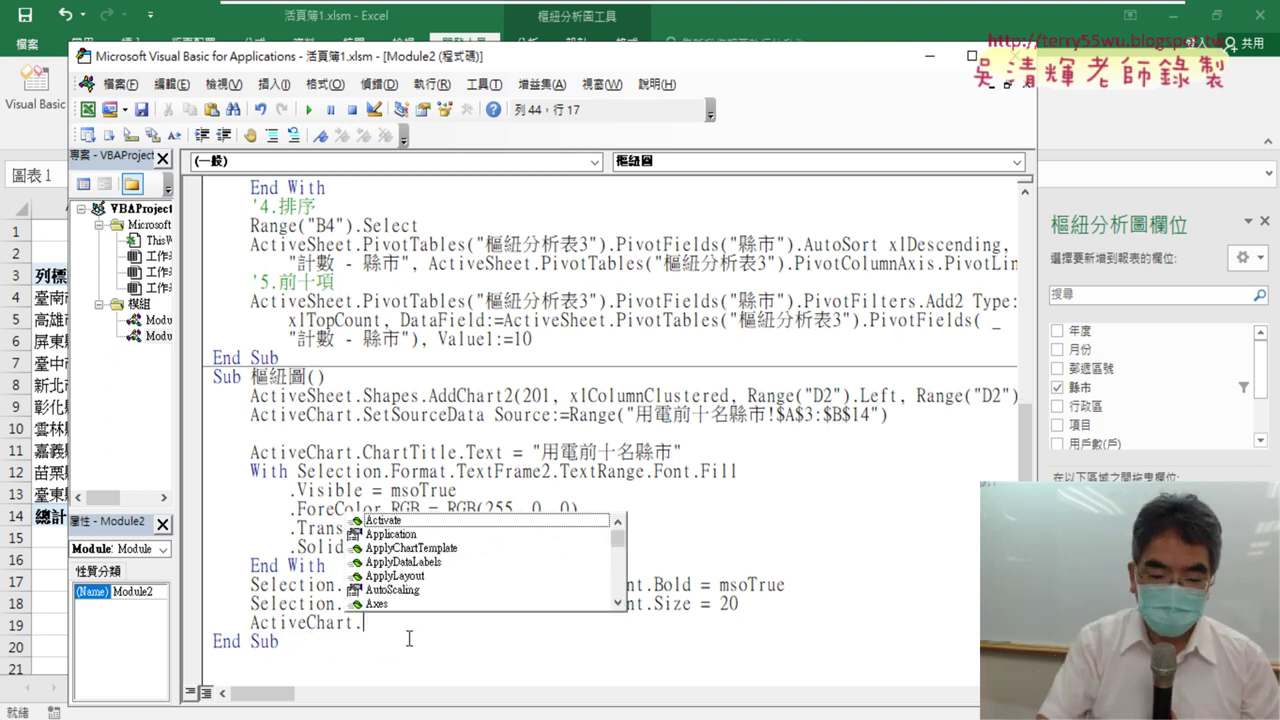
pyautogui.write('H')
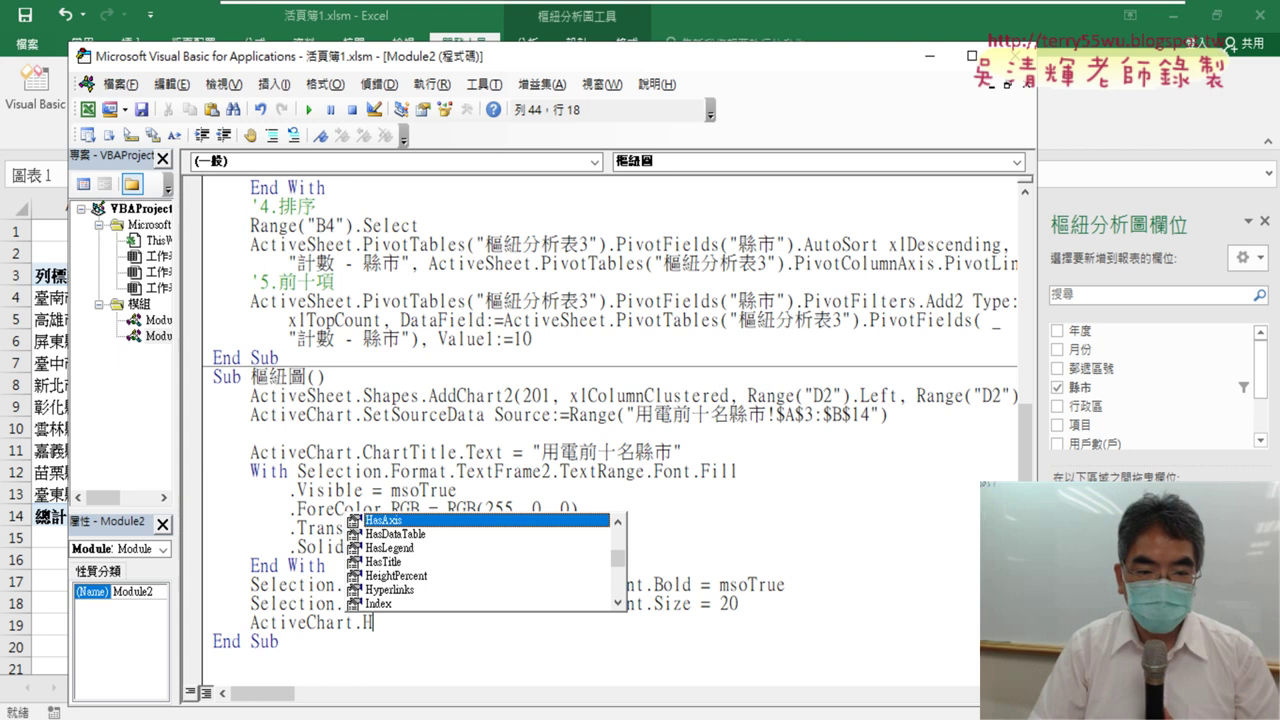
pyautogui.press('Down')
pyautogui.press('Down')
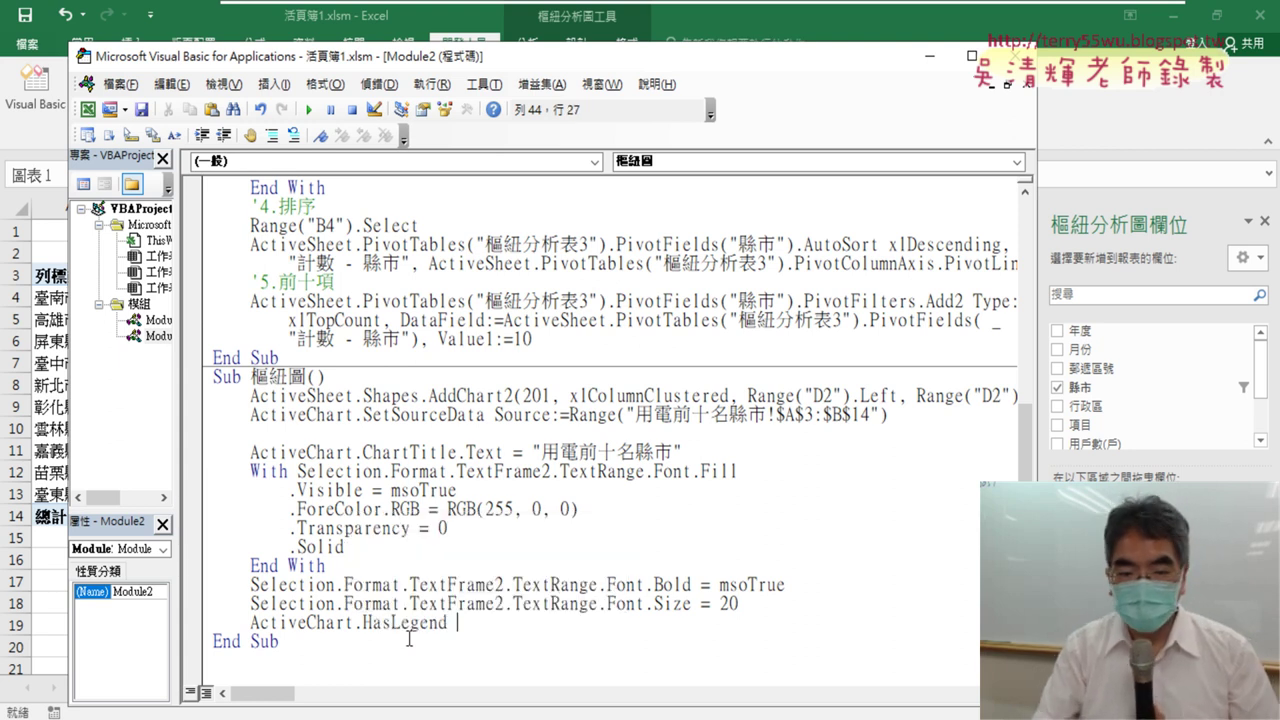
pyautogui.write('=False')
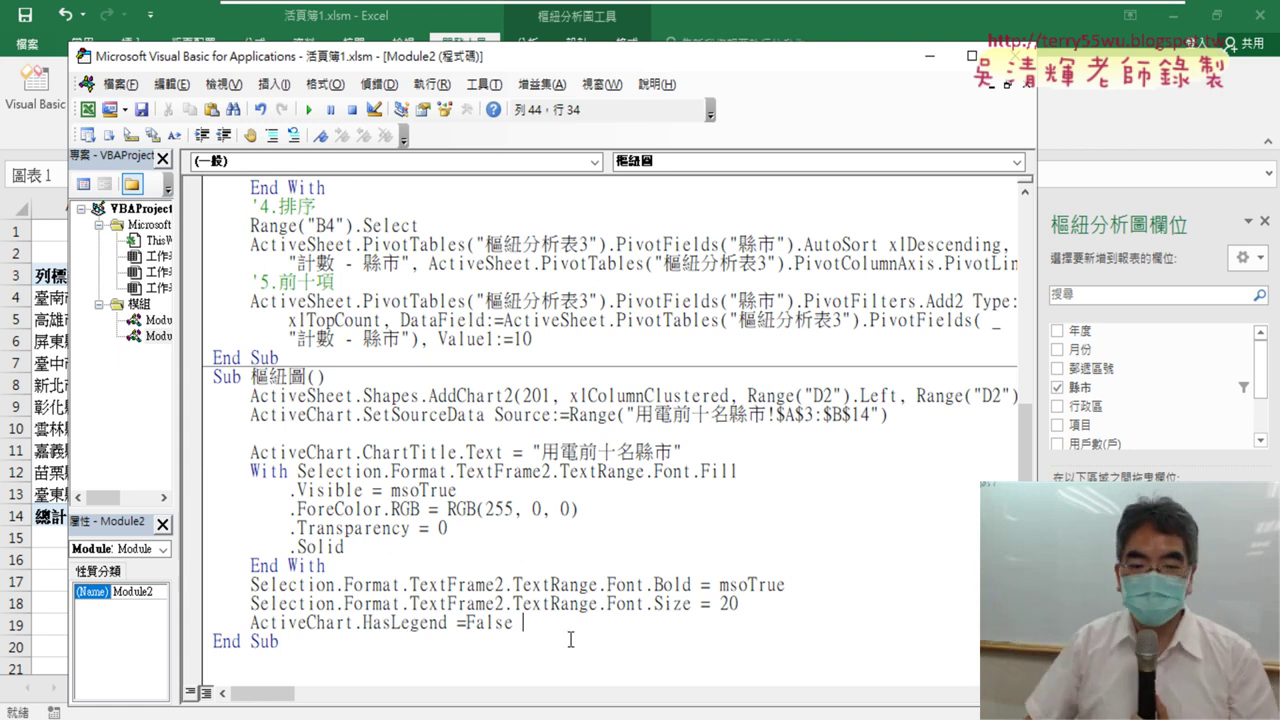
pyautogui.moveTo(524, 622); pyautogui.dragTo(253, 625)
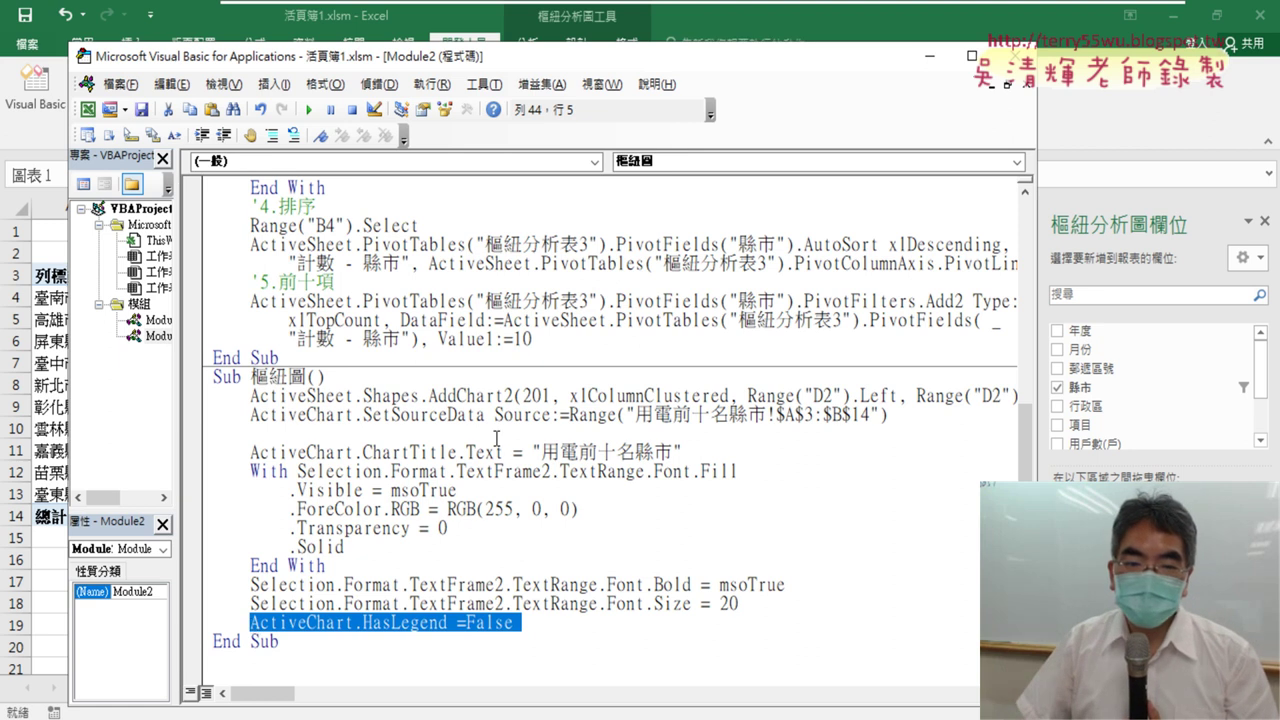
pyautogui.moveTo(465, 451); pyautogui.dragTo(682, 452)
pyautogui.moveTo(771, 609)
pyautogui.mouseDown()
pyautogui.moveTo(205, 584)
pyautogui.moveTo(191, 450)
pyautogui.mouseUp()
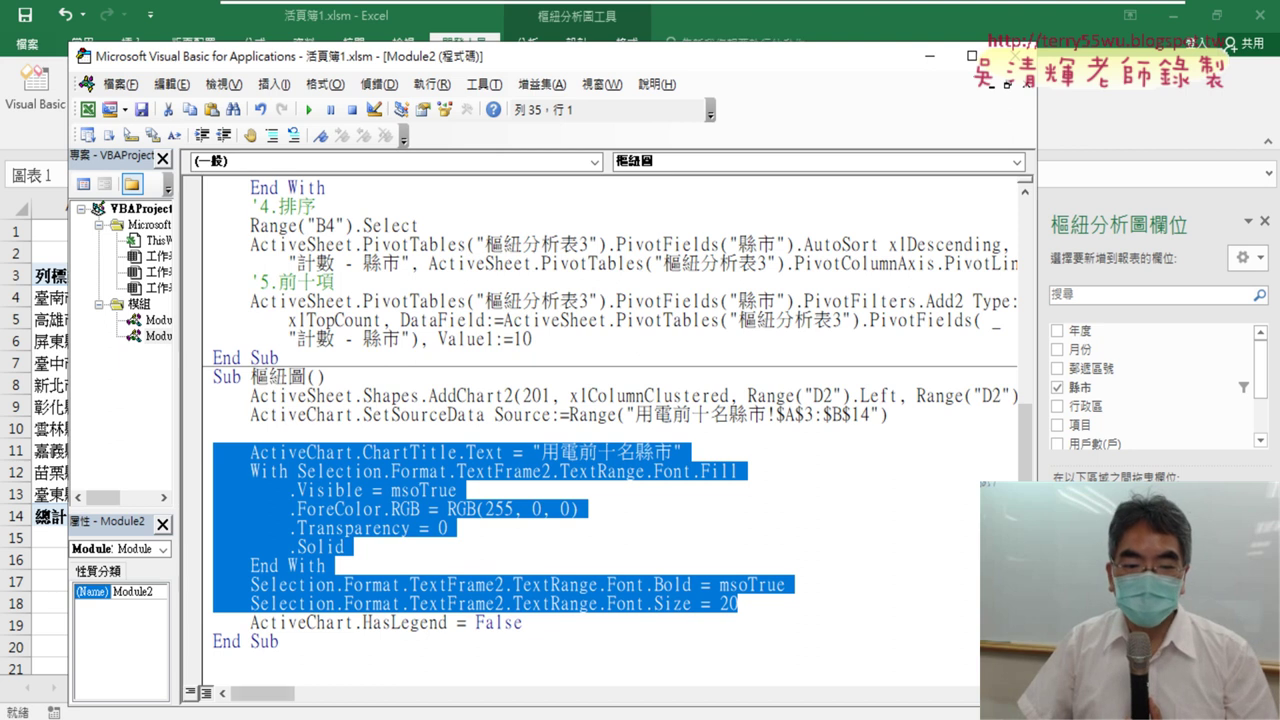
# Switch to Chrome and open the Google Doc with the sample 樞紐圖 code
pyautogui.hotkey('alt', 'Tab')
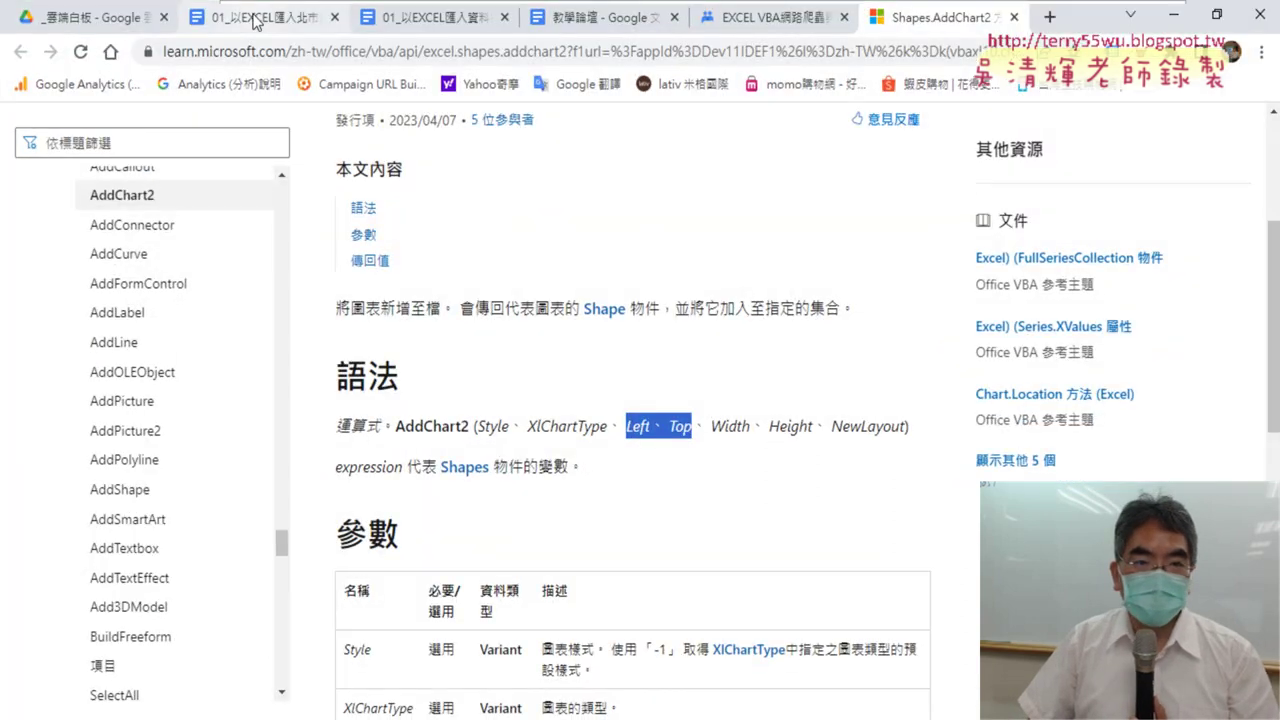
pyautogui.click(258, 20)
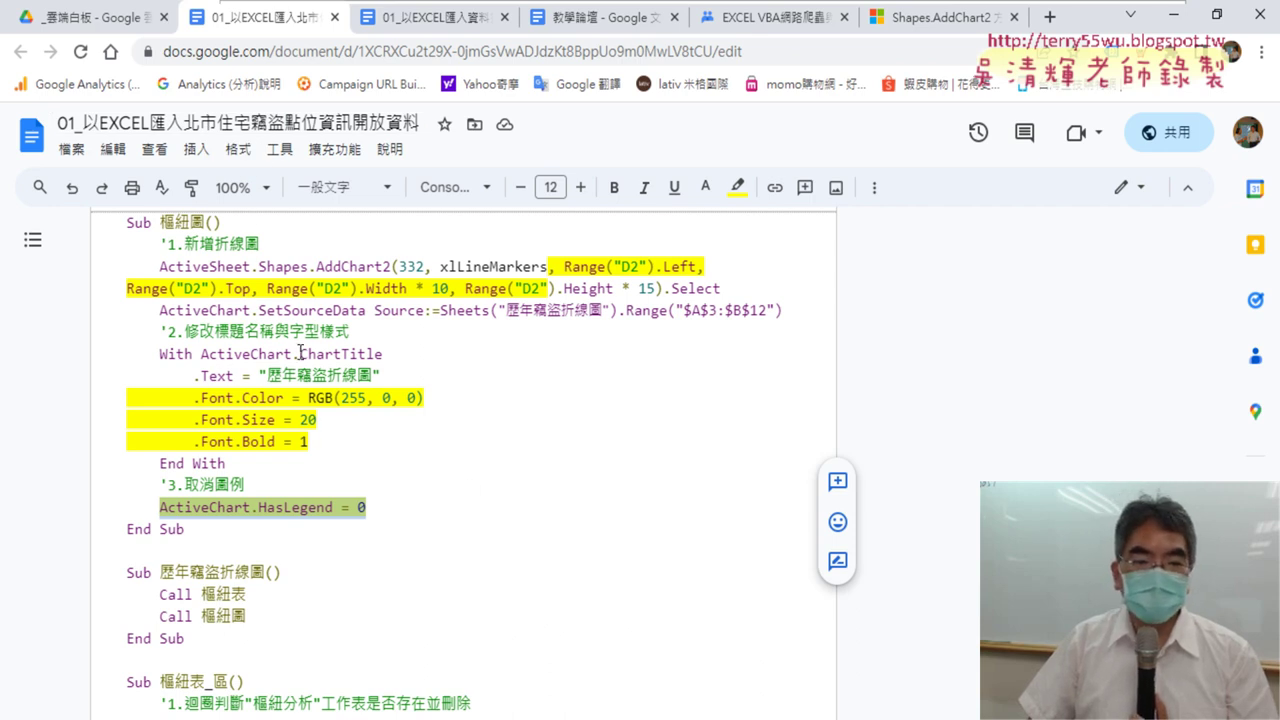
# Copy the sample code from '2.修改標題名稱與字型樣式 through the '3.取消圖例 comment
pyautogui.moveTo(300, 353); pyautogui.dragTo(370, 352)
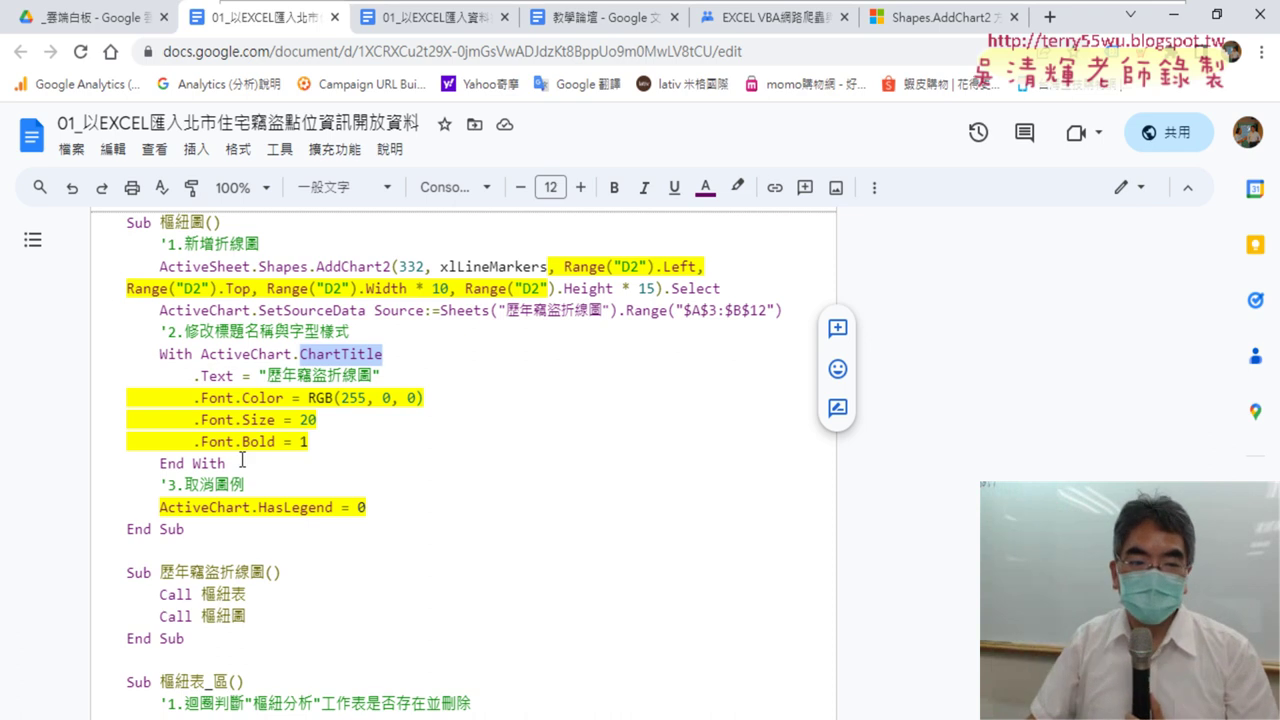
pyautogui.moveTo(232, 463); pyautogui.dragTo(90, 343)
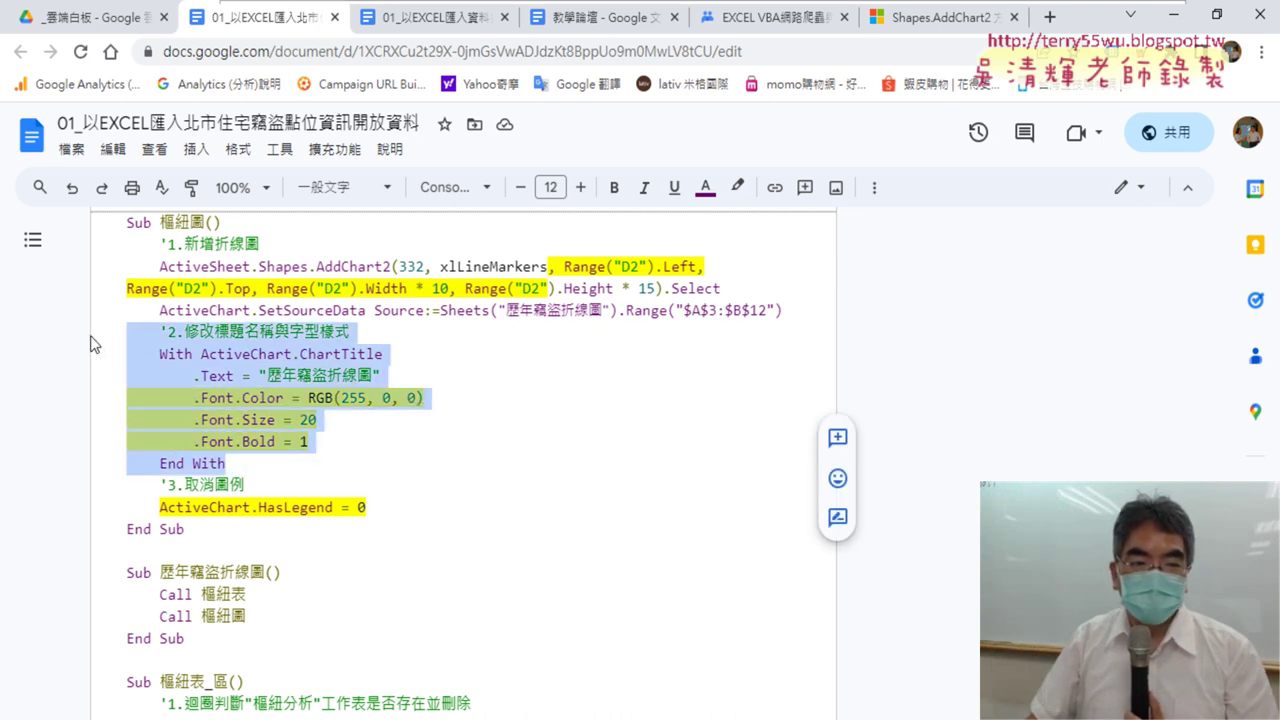
pyautogui.moveTo(267, 478); pyautogui.dragTo(115, 337)
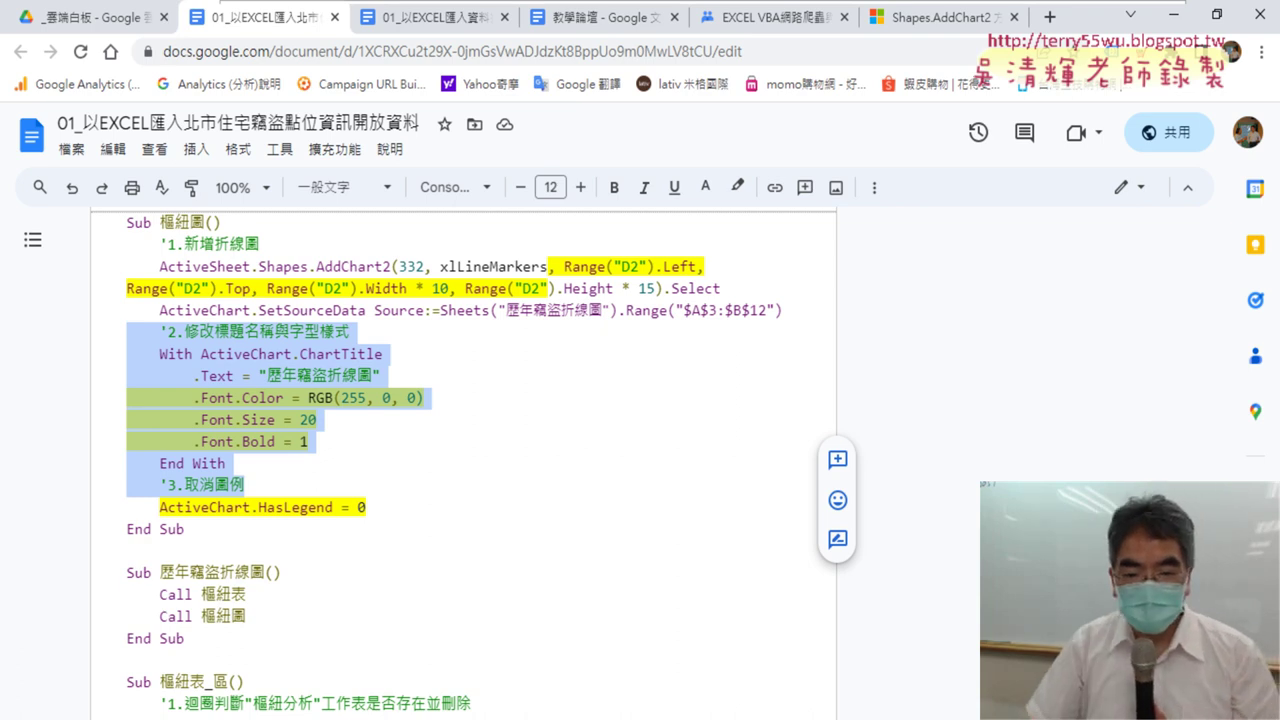
pyautogui.hotkey('alt', 'Tab')
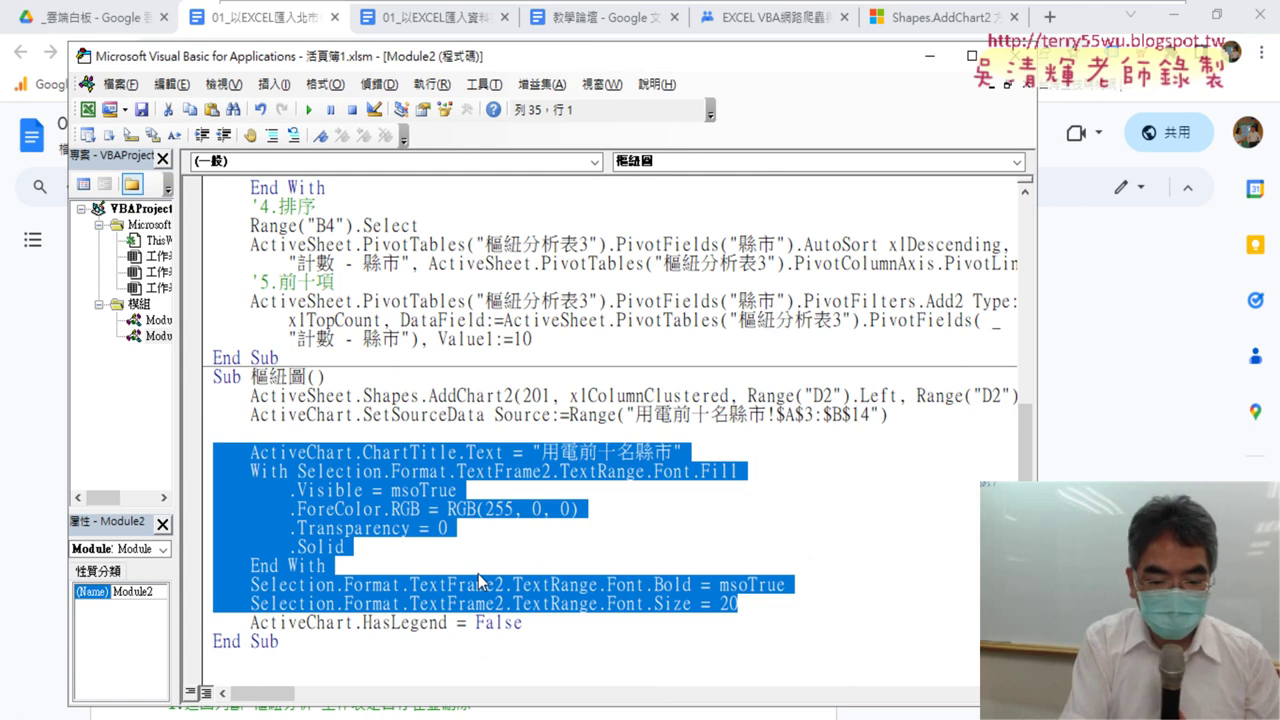
# Paste the ChartTitle With block over the old title code and add a blank line under Sub 樞紐圖()
pyautogui.write('\'2.修改標題名稱與字型樣式     With ActiveChart.ChartTitle         .Text = "歷年竊盜折線圖"         .Font.Color = RGB(255, 0, 0)         .Font.Size = 20         .Font.Bold = 1     End With     \'3.取消圖例')
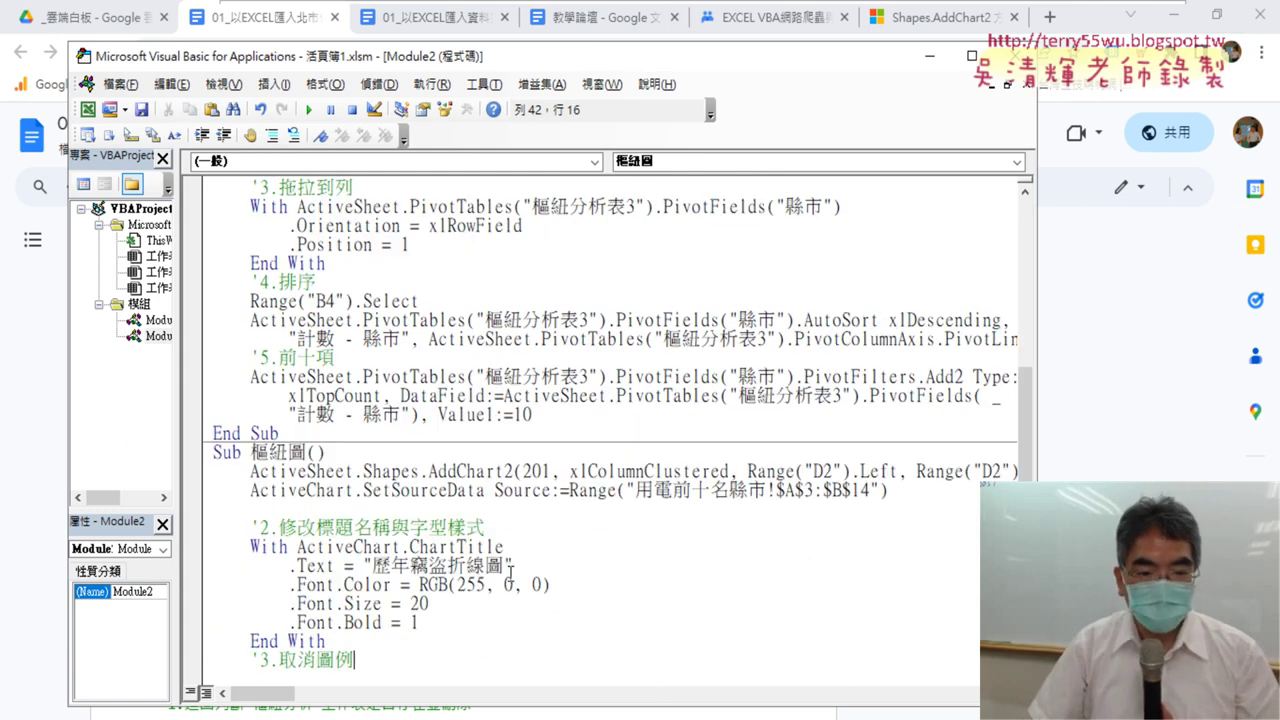
pyautogui.scroll(-1, 325, 610)
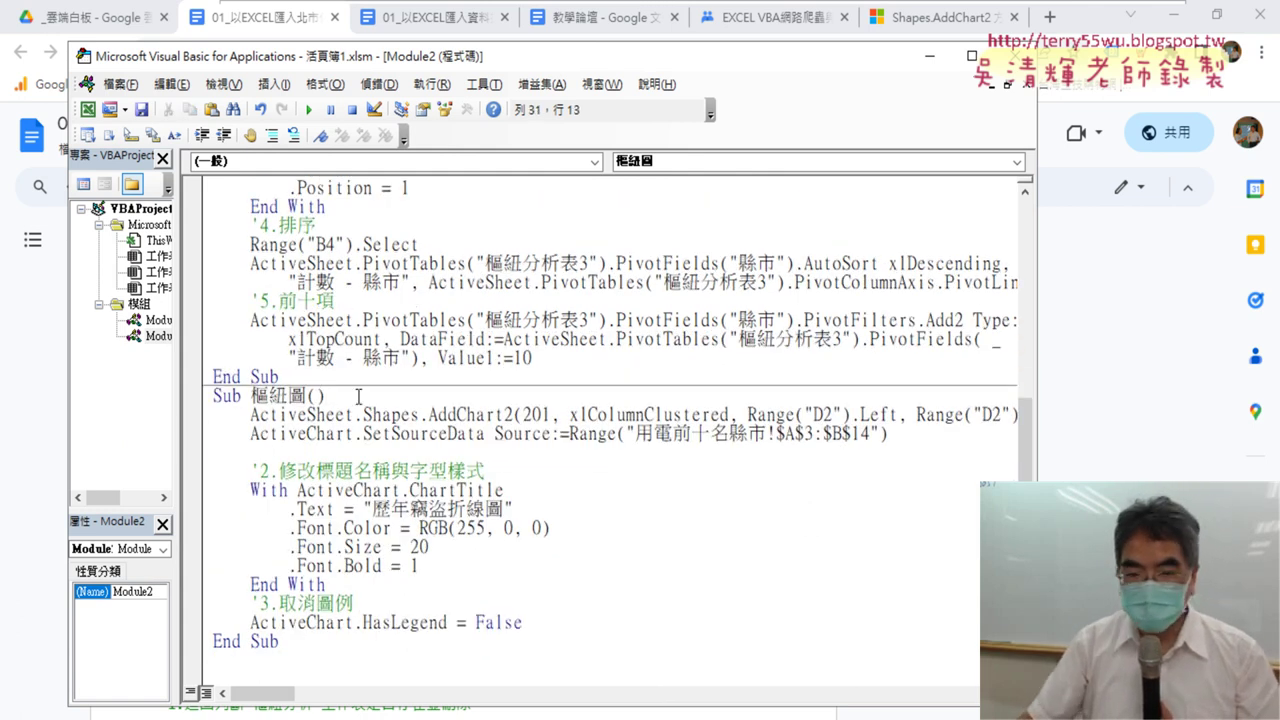
pyautogui.press('Return')
# Add the sample's '1.新增折線圖 comment atop the macro, reworded to '1.新增直條圖
pyautogui.hotkey('alt', 'Tab')
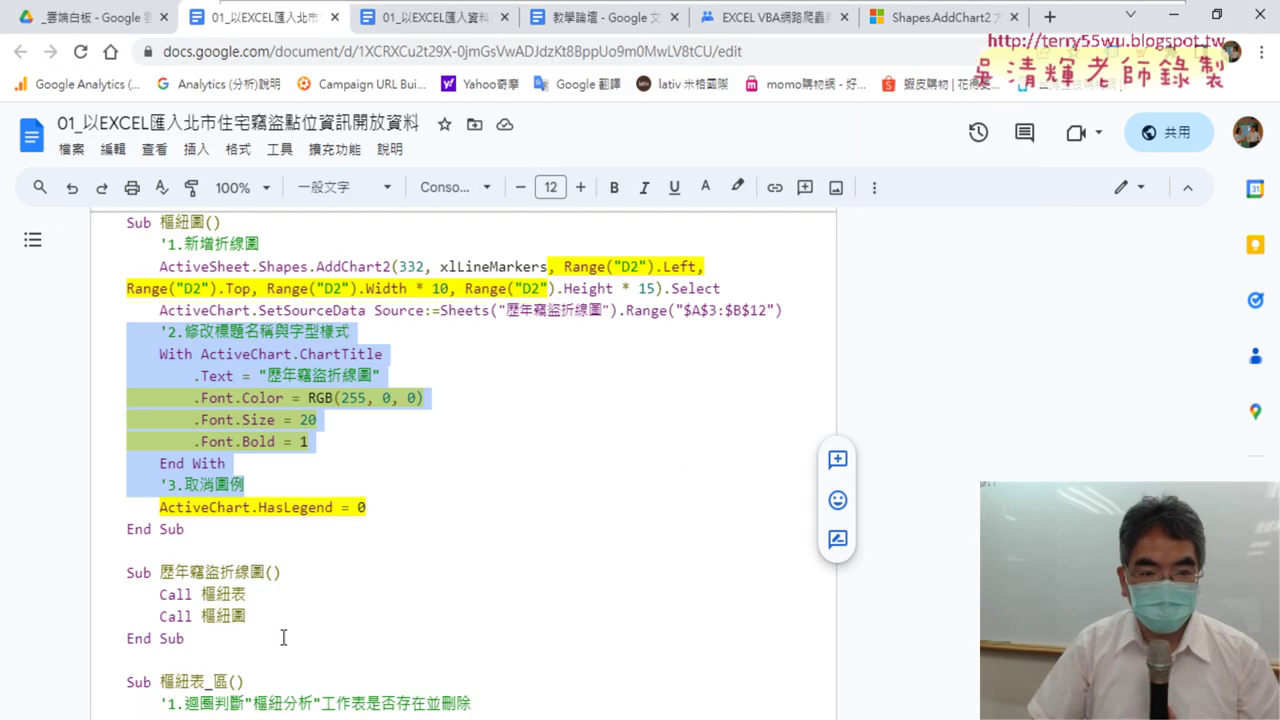
pyautogui.moveTo(275, 243); pyautogui.dragTo(101, 234)
pyautogui.hotkey('ctrl', 'c')
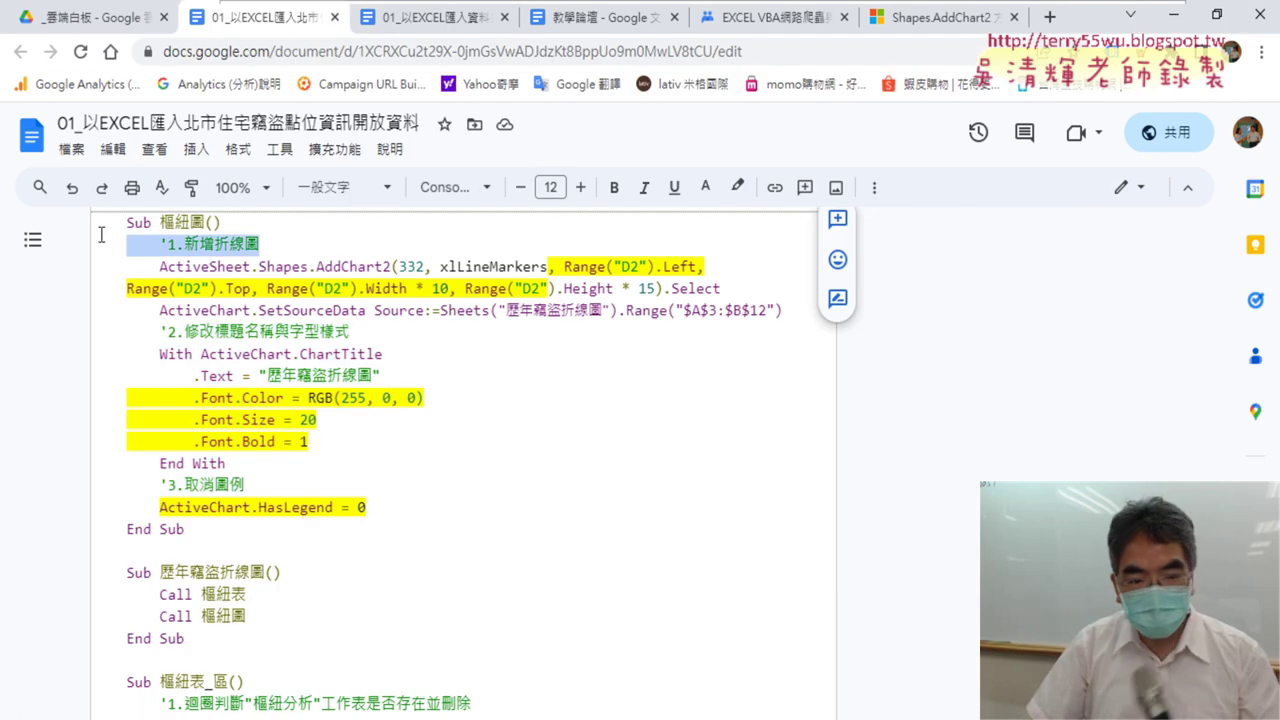
pyautogui.hotkey('alt', 'Tab')
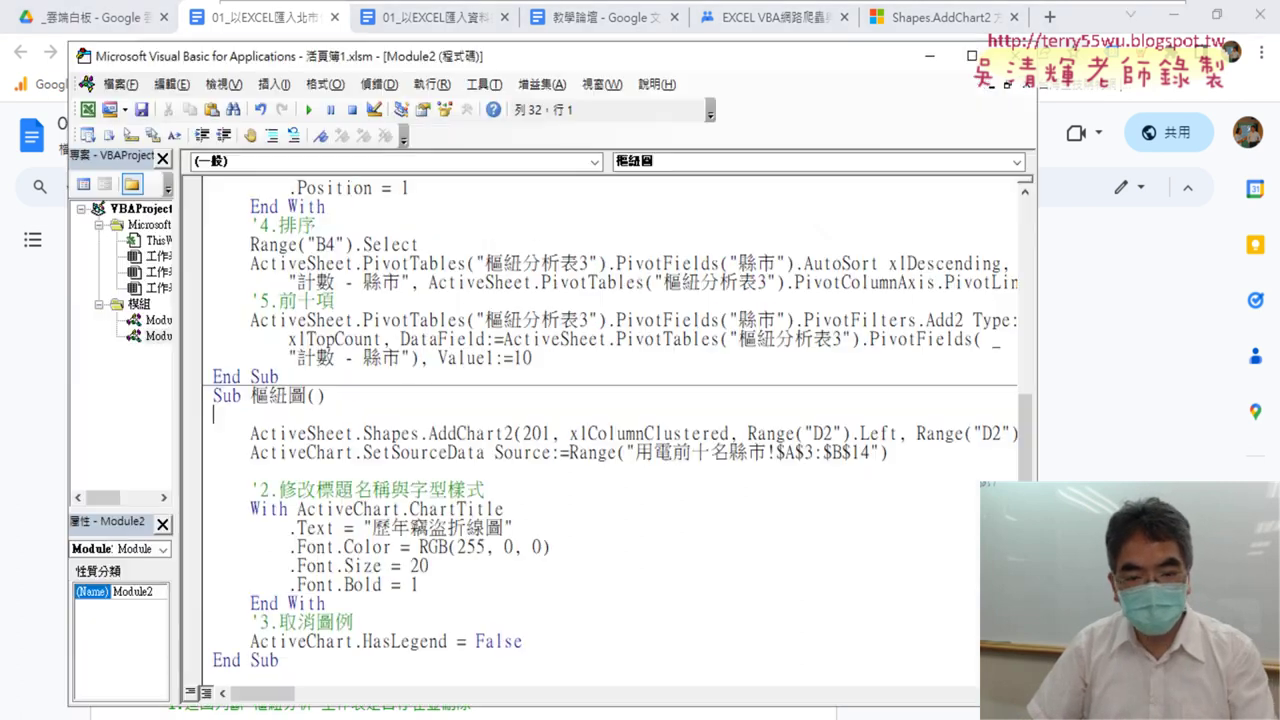
pyautogui.hotkey('ctrl', 'v')
pyautogui.moveTo(316, 413); pyautogui.dragTo(355, 413)
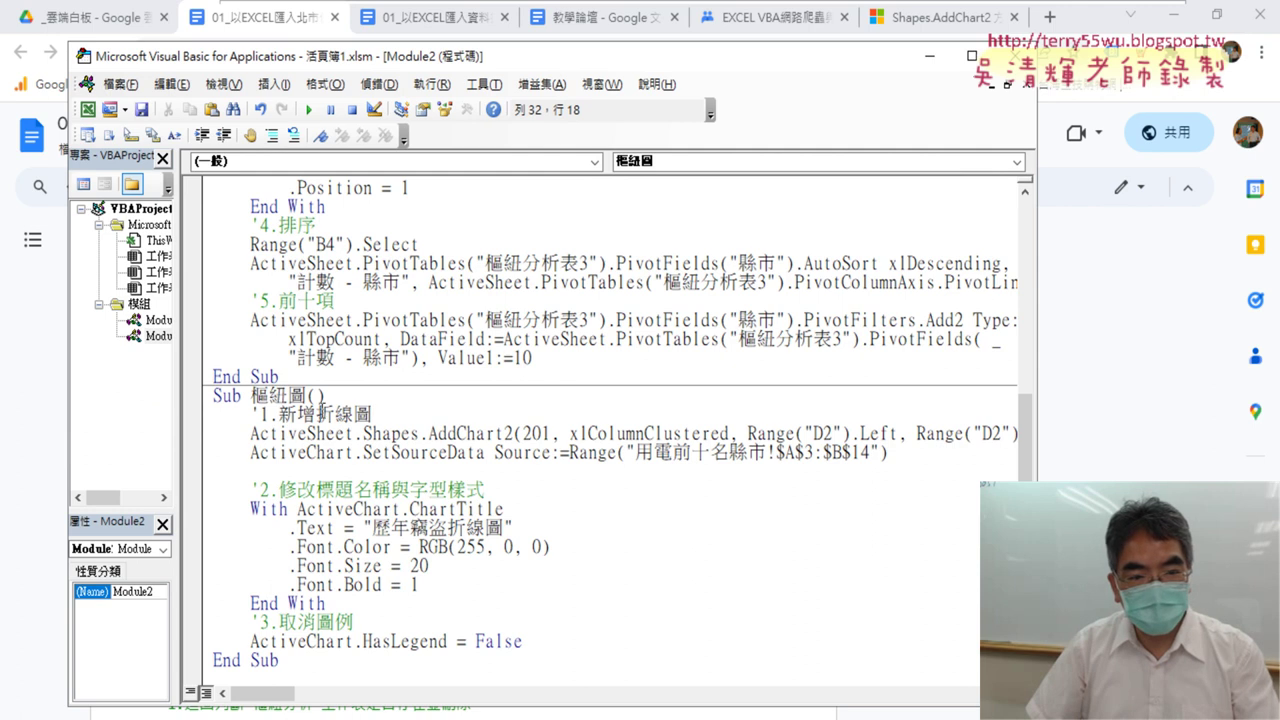
pyautogui.press('5')
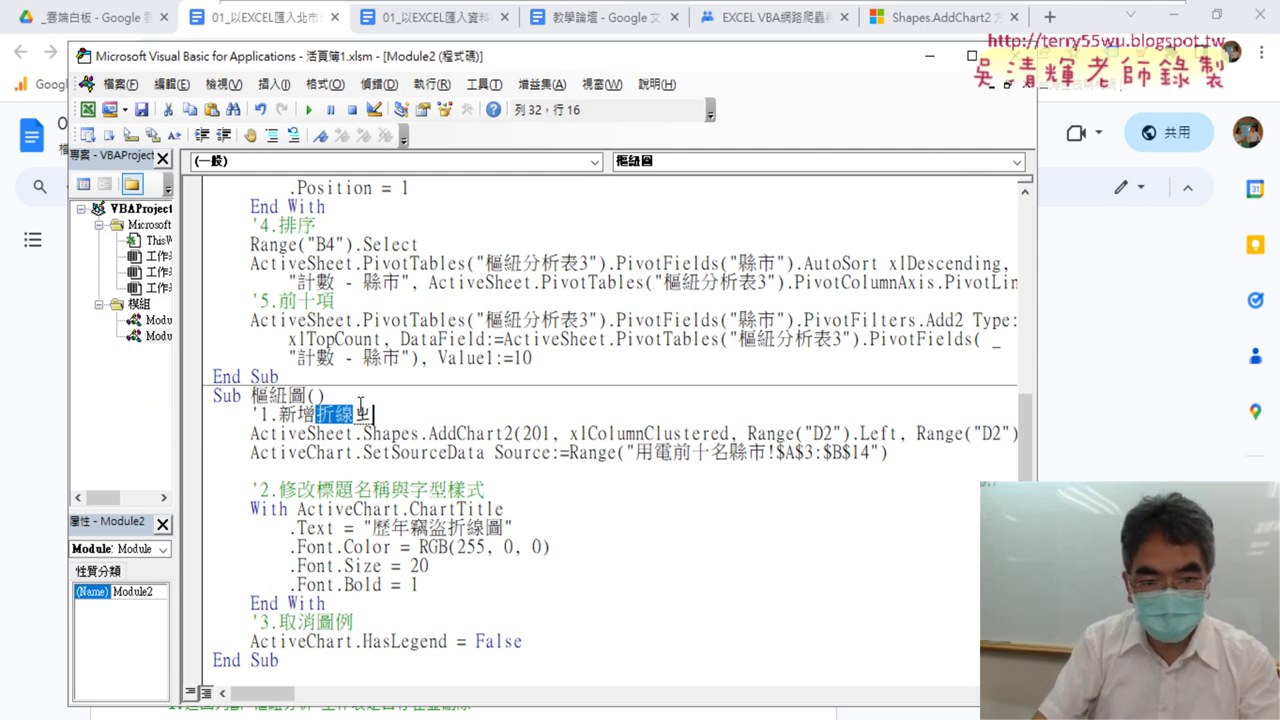
pyautogui.write('wul6')
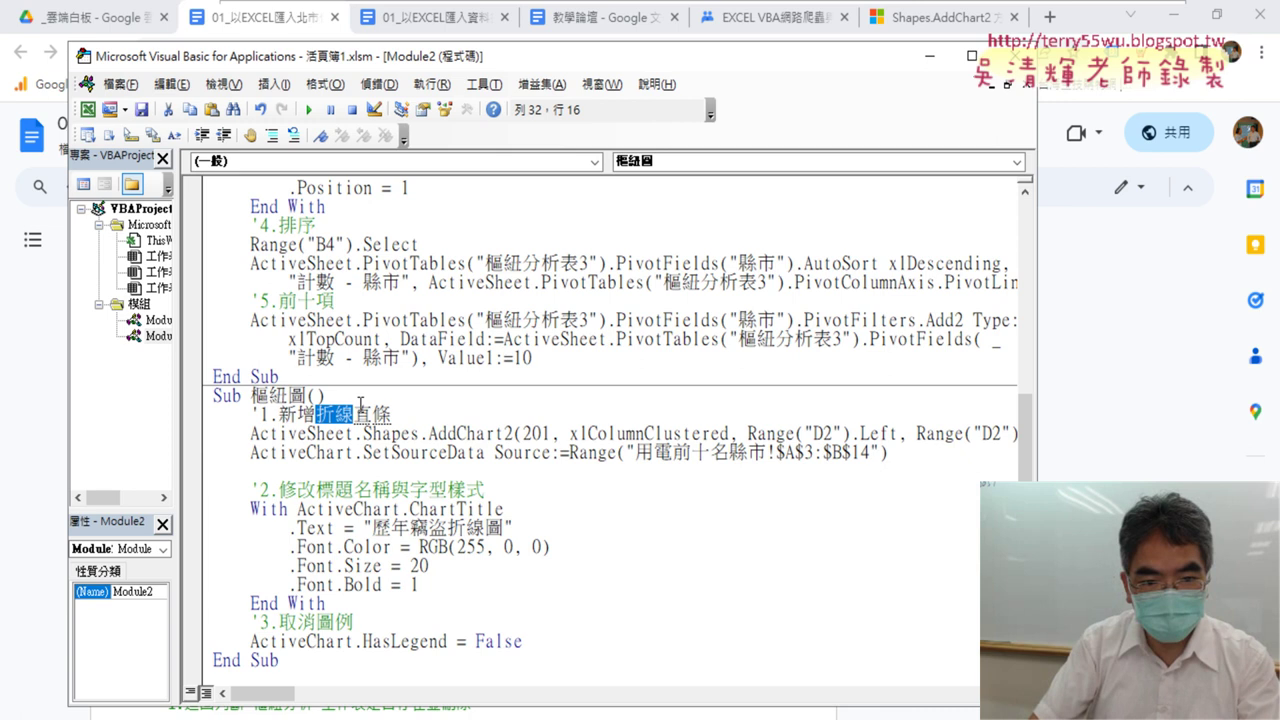
pyautogui.press('Return')
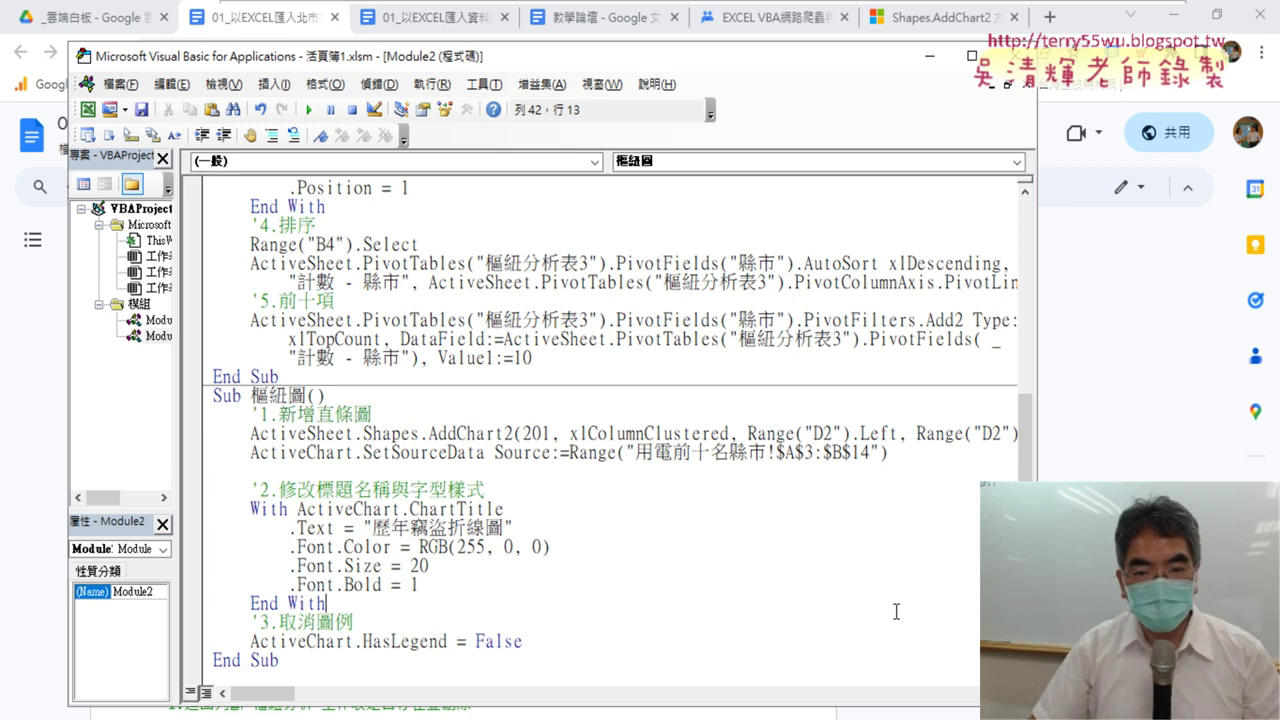
pyautogui.click(711, 603)
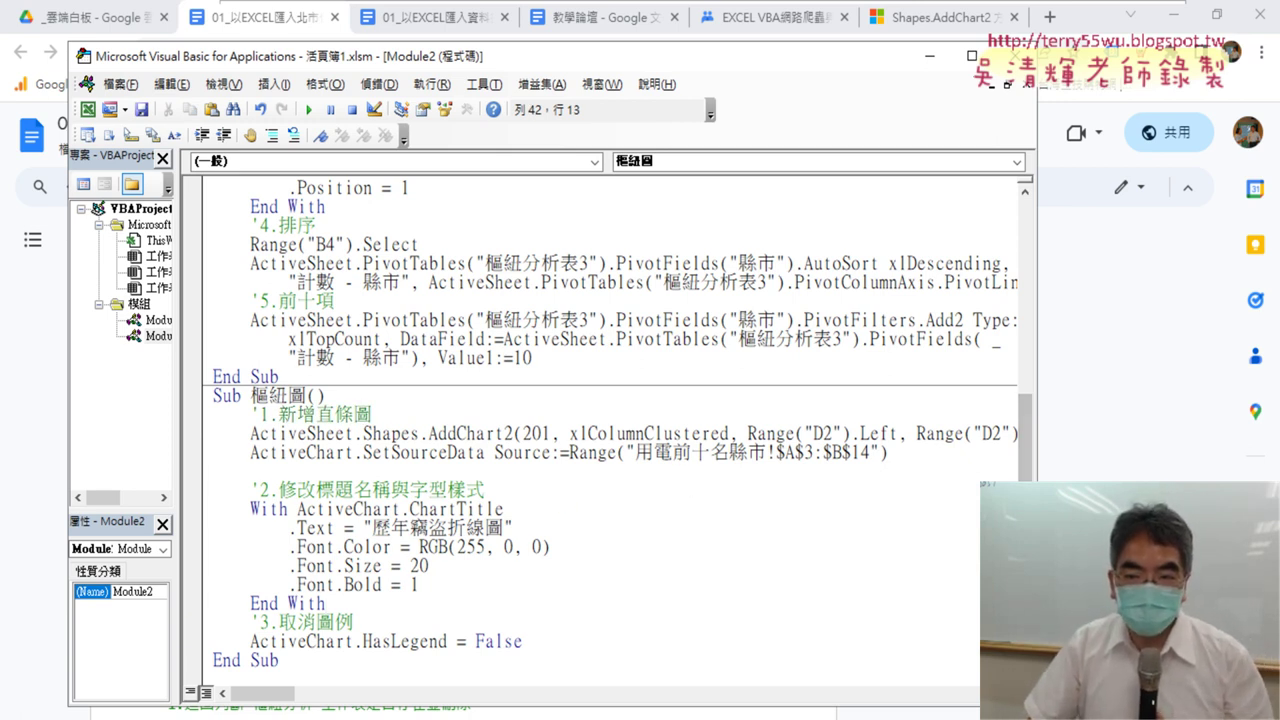
pyautogui.moveTo(1034, 450); pyautogui.dragTo(1141, 450)
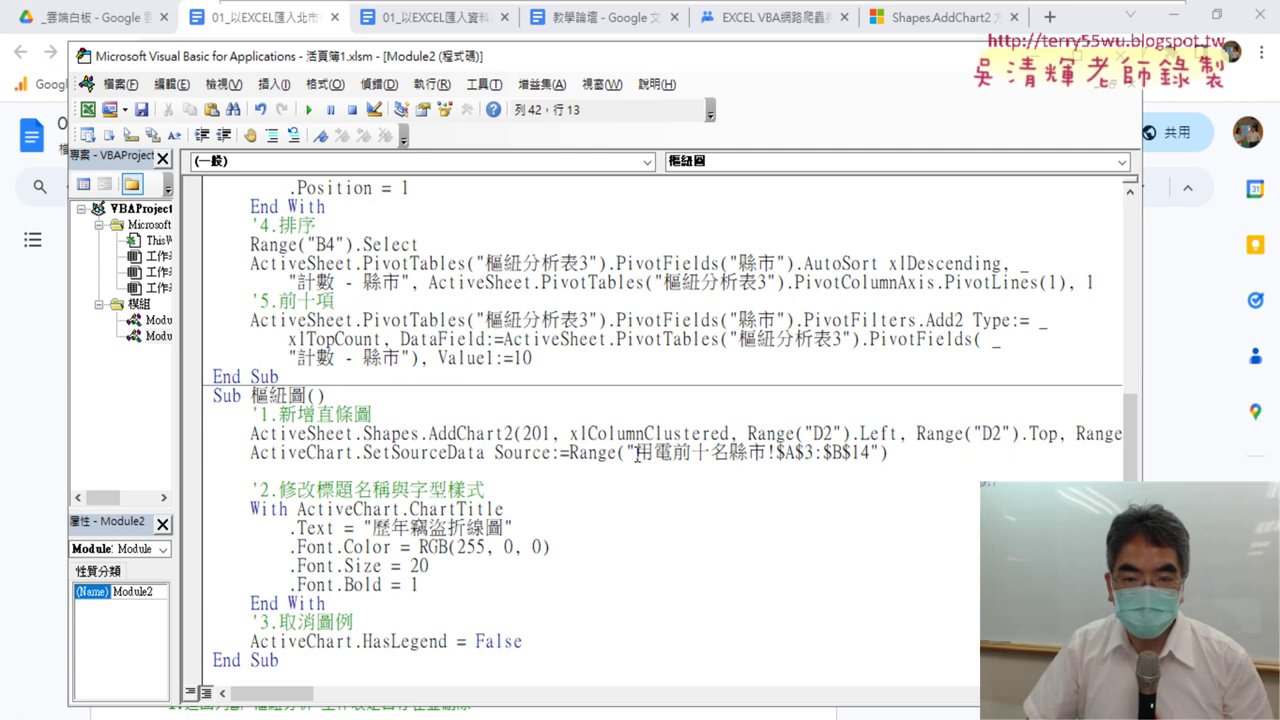
# Delete the sheet name and every $ sign so SetSourceData uses Range("A3:B14")
pyautogui.moveTo(636, 452); pyautogui.dragTo(747, 452)
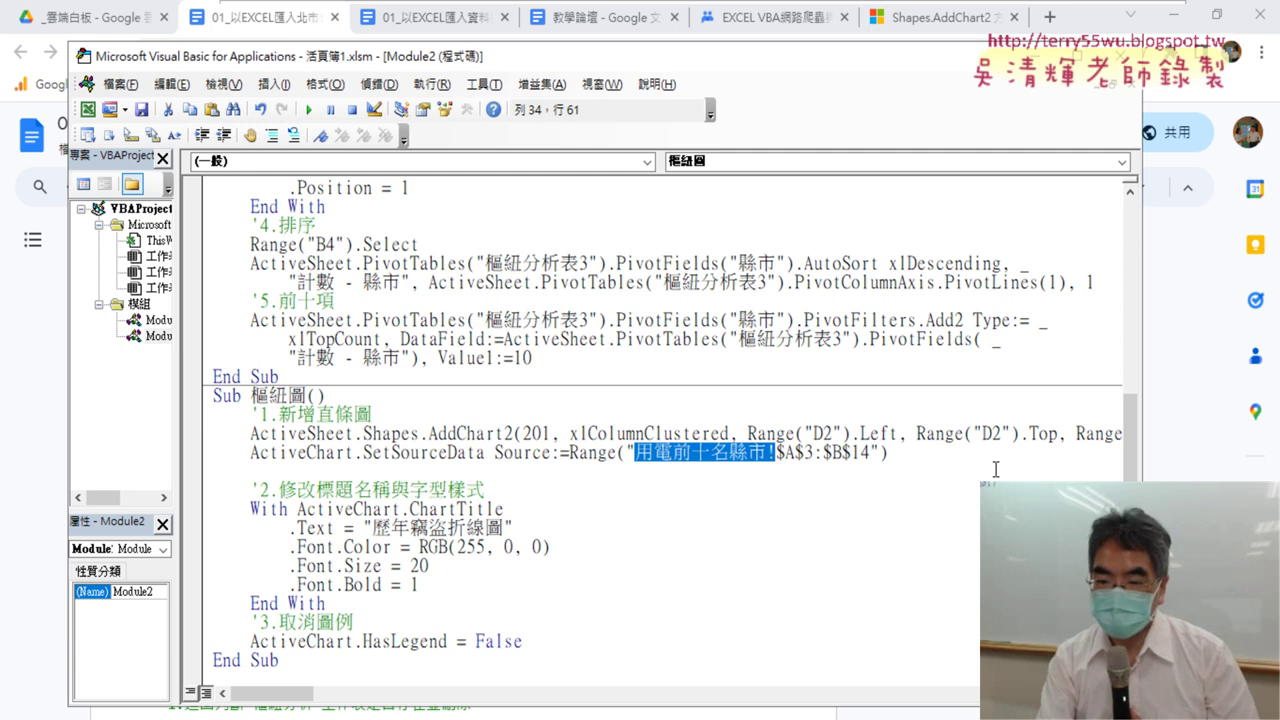
pyautogui.press('Delete')
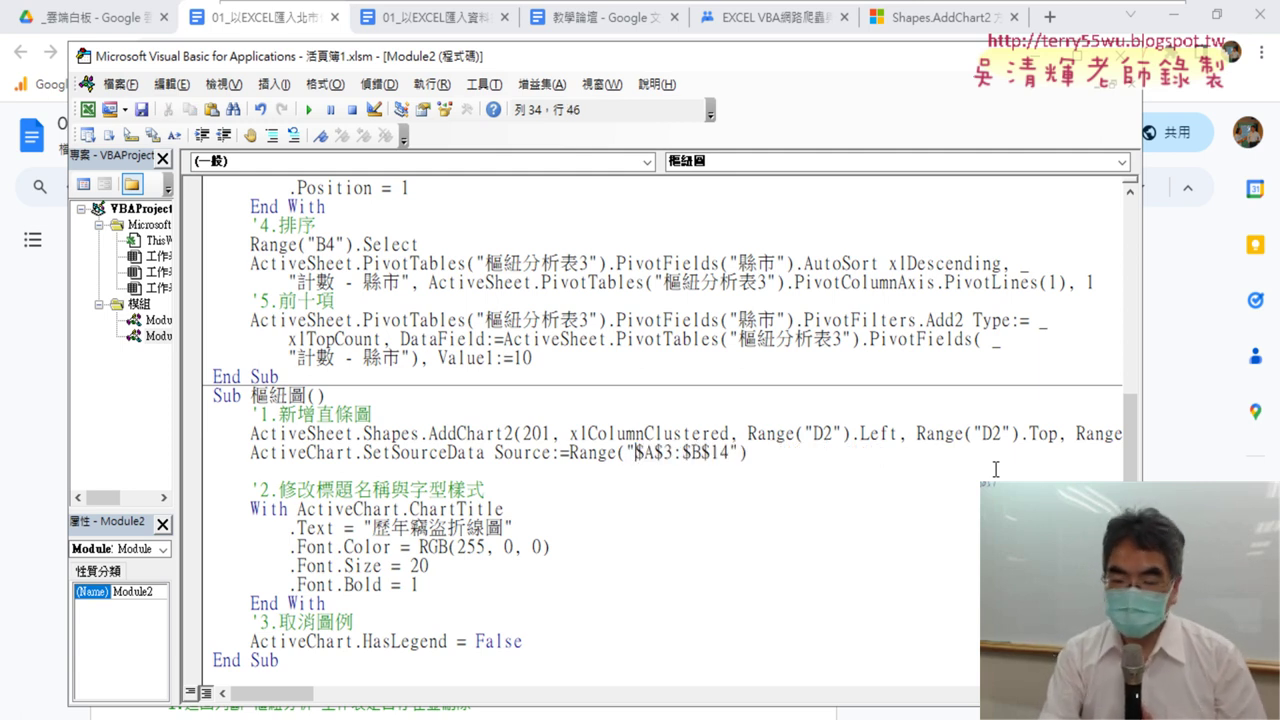
pyautogui.press('Delete')
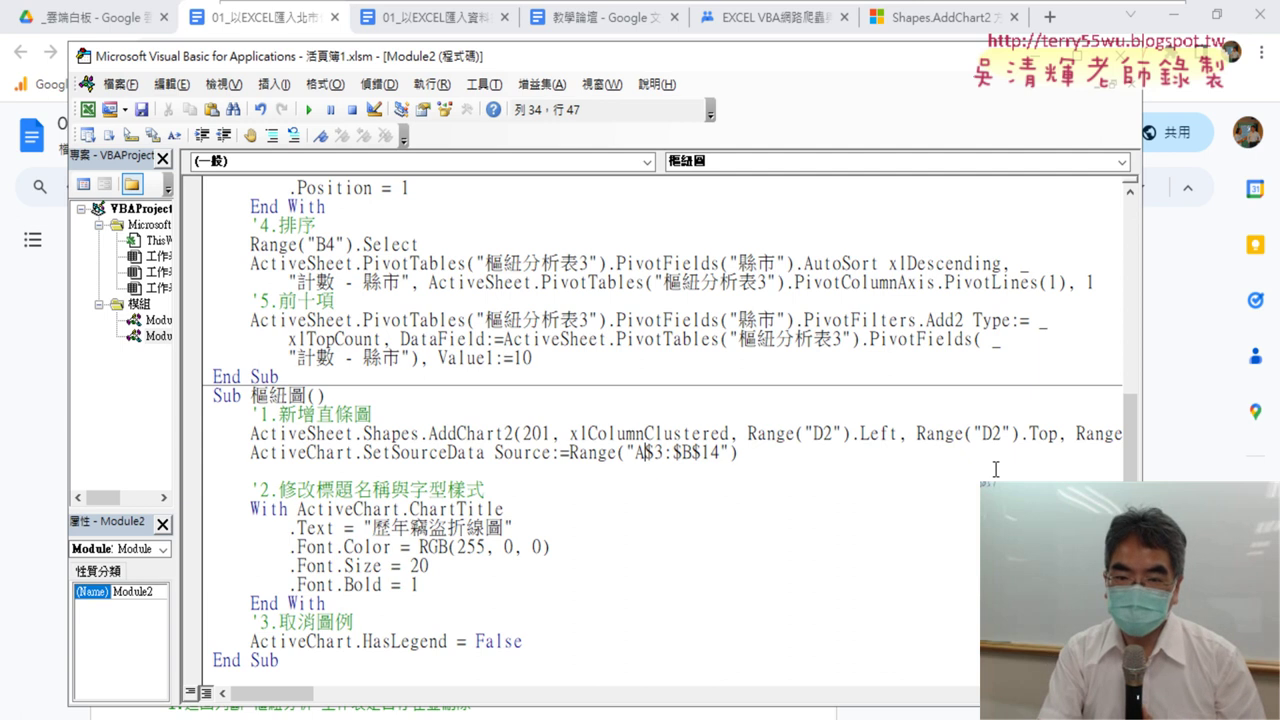
pyautogui.press('Delete')
pyautogui.press('Right')
pyautogui.press('Right')
pyautogui.press('Delete')
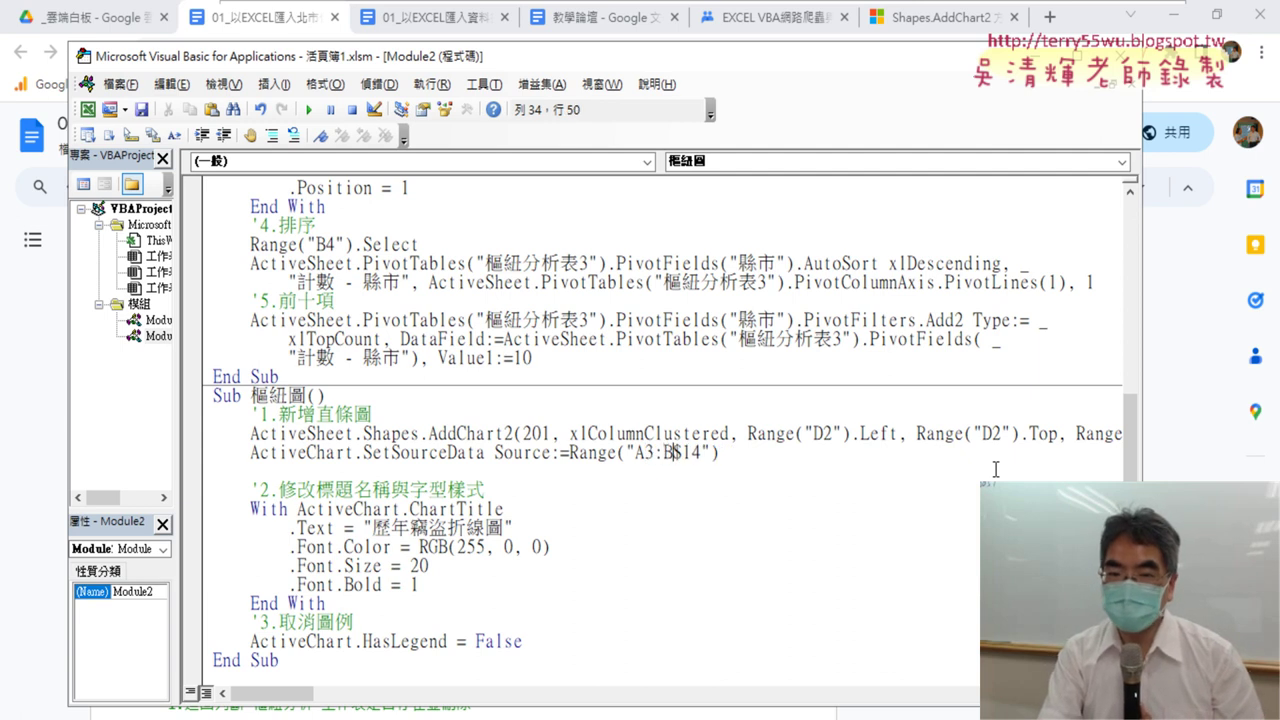
pyautogui.press('Delete')
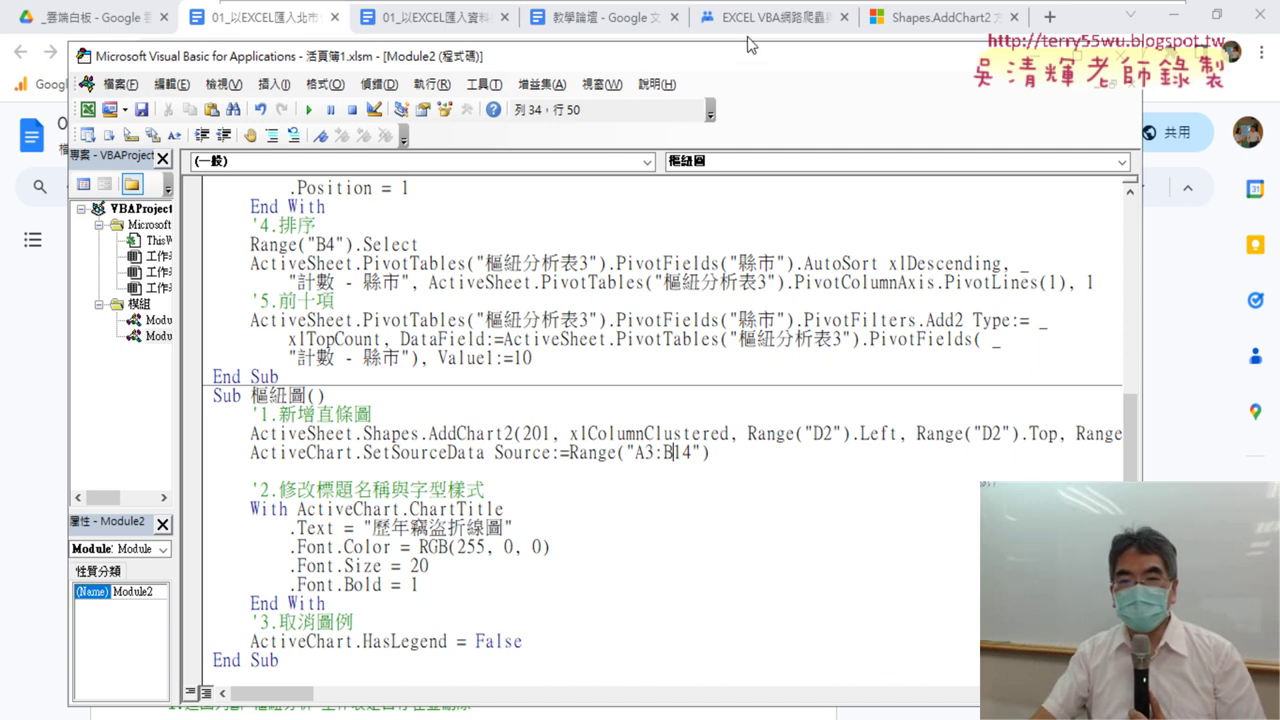
pyautogui.moveTo(757, 69); pyautogui.dragTo(887, 49)
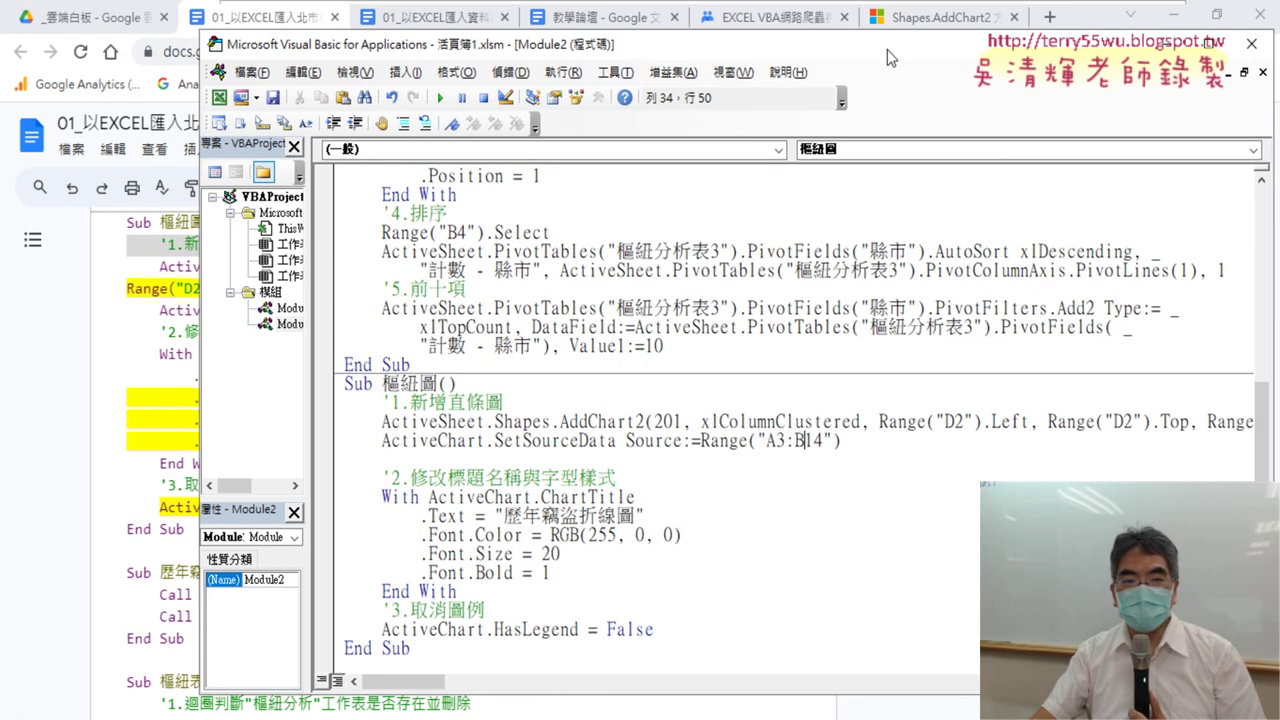
# Remove the Source:= label so the line reads SetSourceData Range("A3:B14")
pyautogui.click(1175, 20)
pyautogui.click(1175, 17)
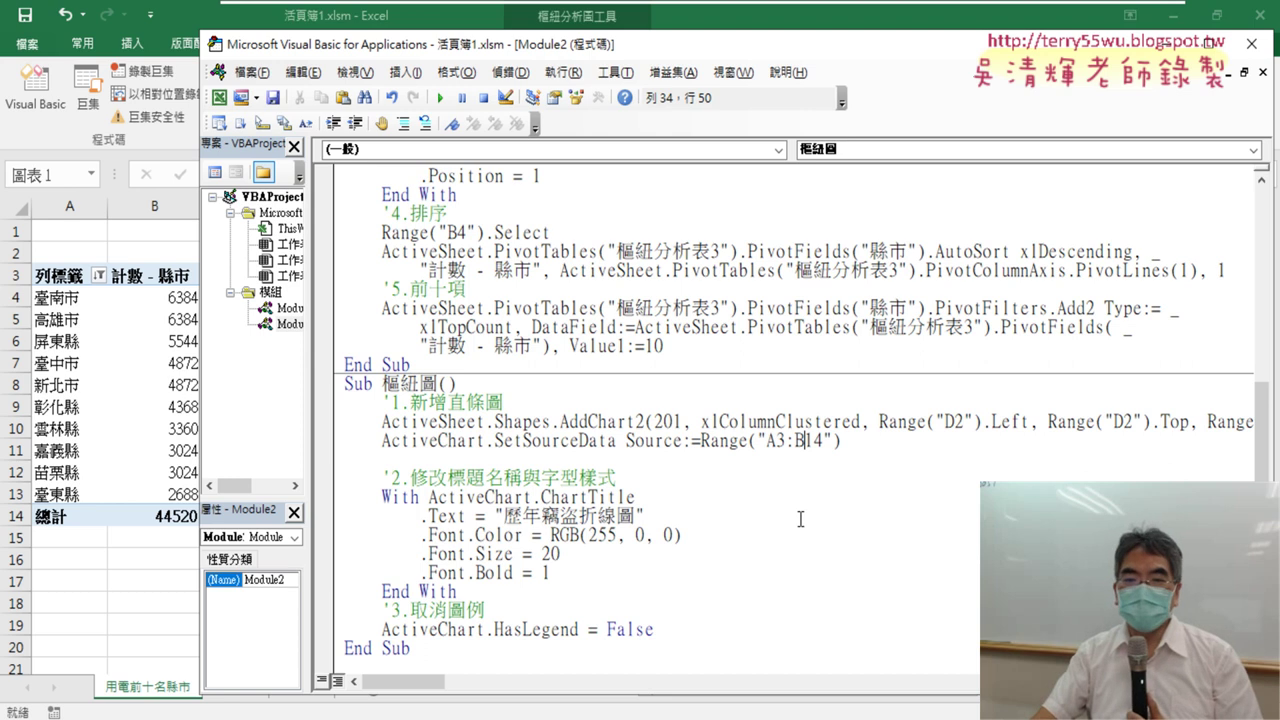
pyautogui.doubleClick(627, 441)
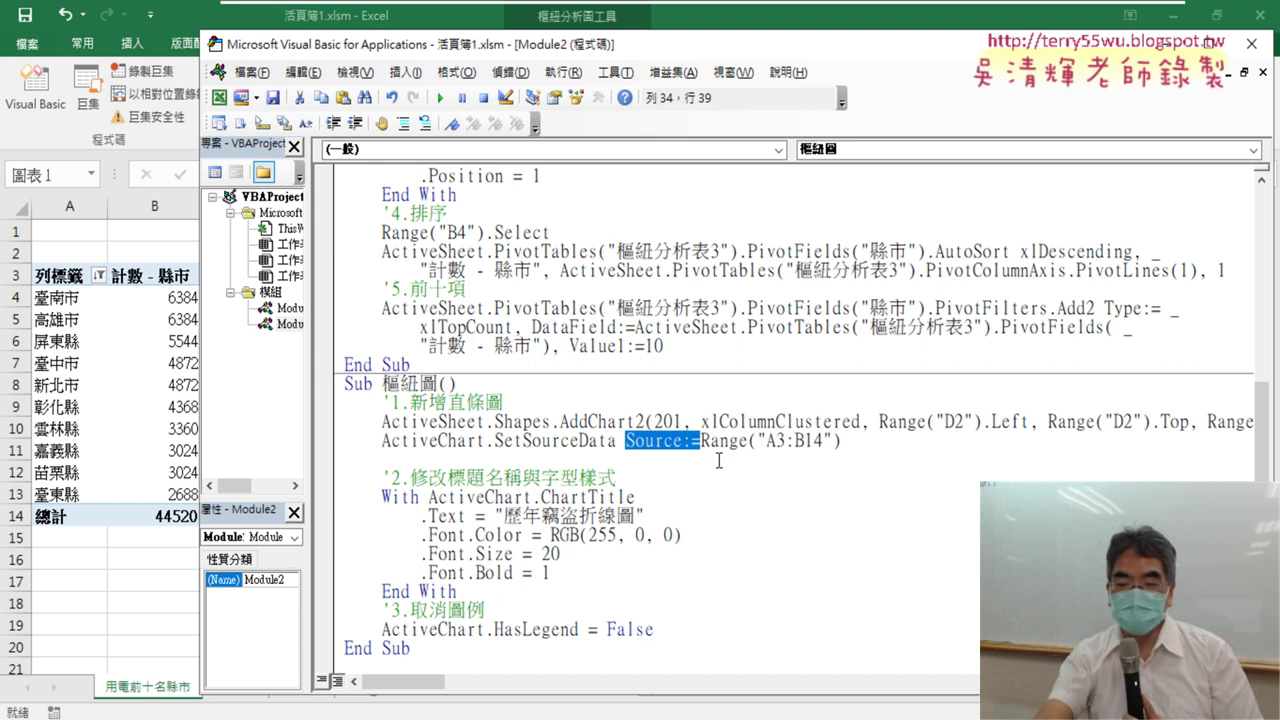
pyautogui.press('Delete')
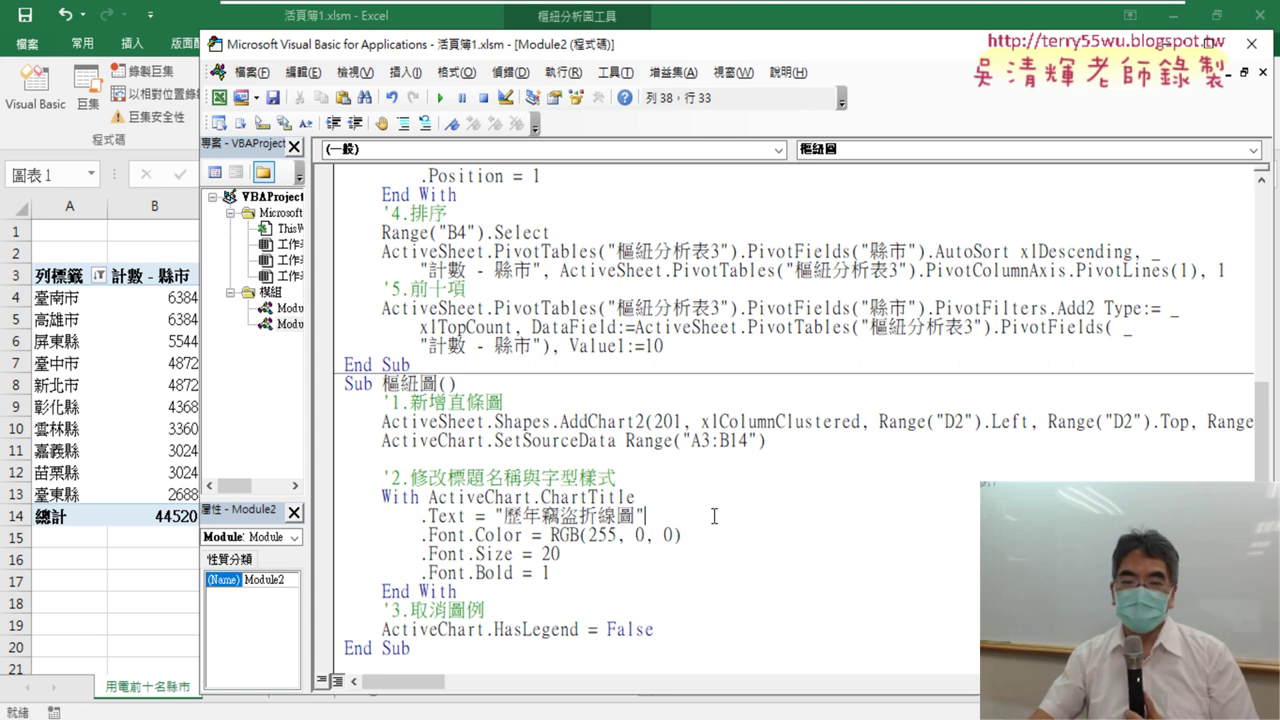
pyautogui.moveTo(805, 35); pyautogui.dragTo(1147, 35)
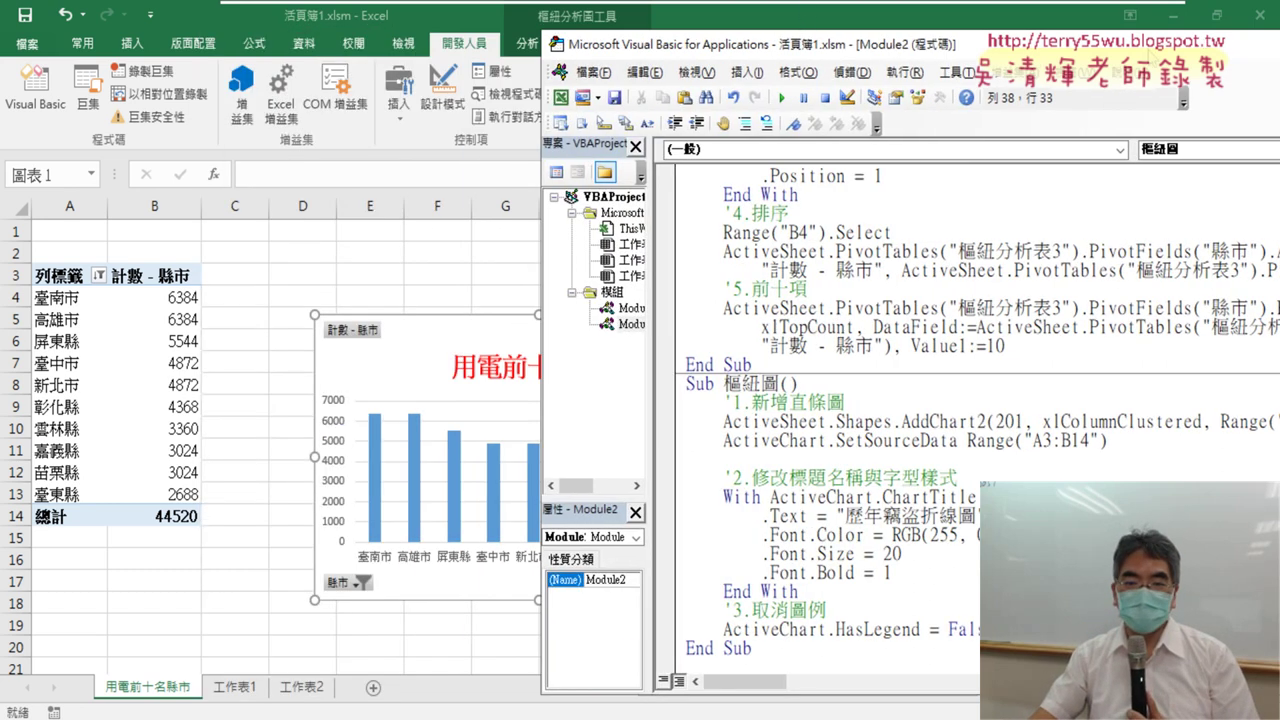
# Delete the existing pivot chart and run the 樞紐圖 macro to generate a new one
pyautogui.click(475, 338)
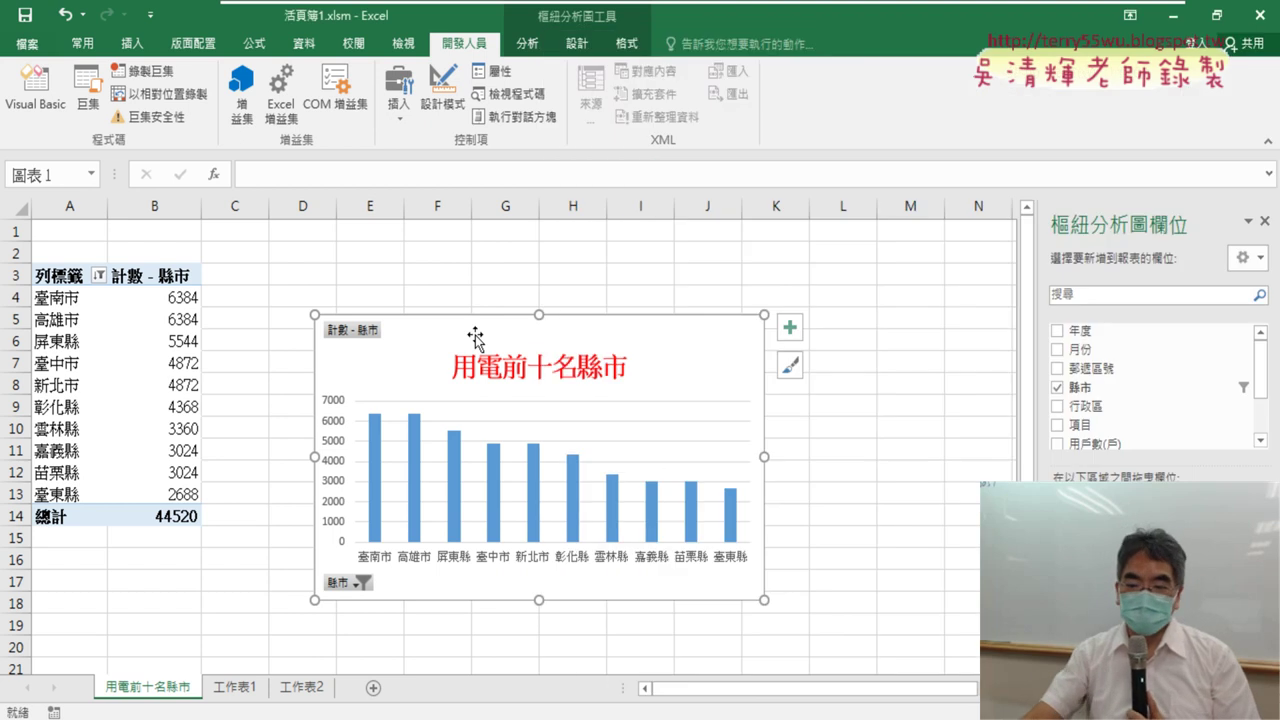
pyautogui.press('Delete')
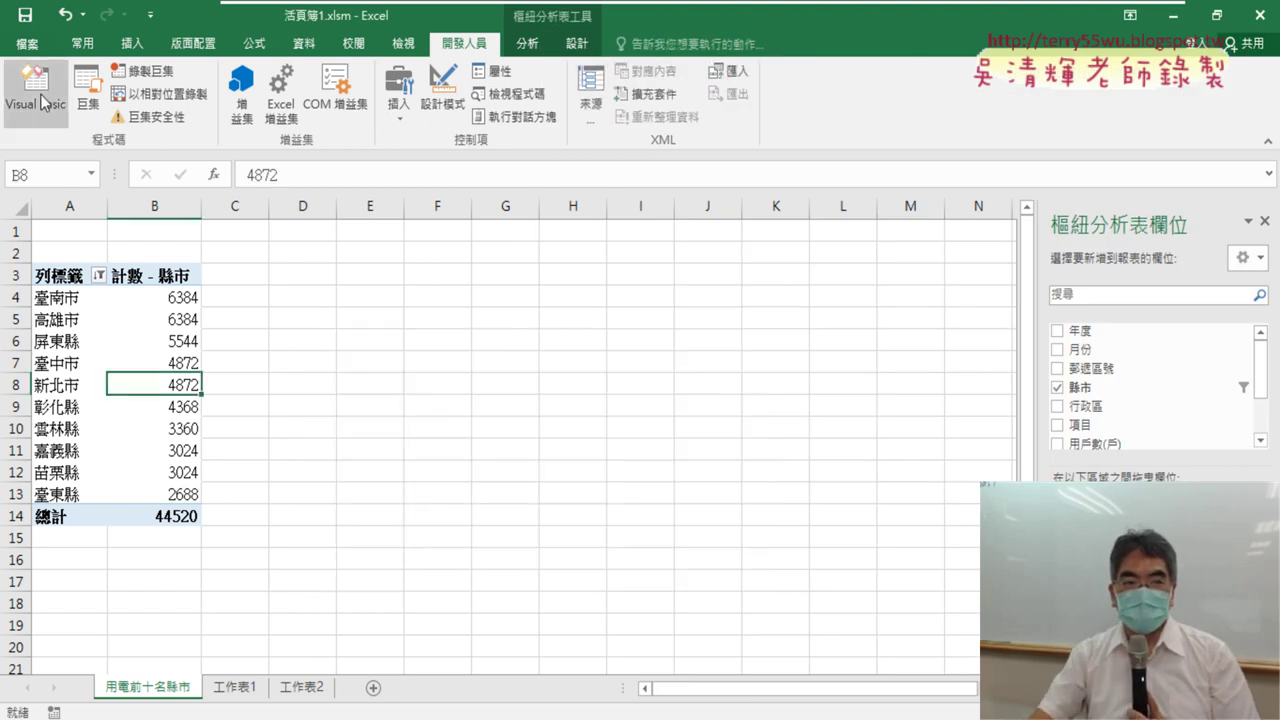
pyautogui.click(36, 88)
pyautogui.click(782, 97)
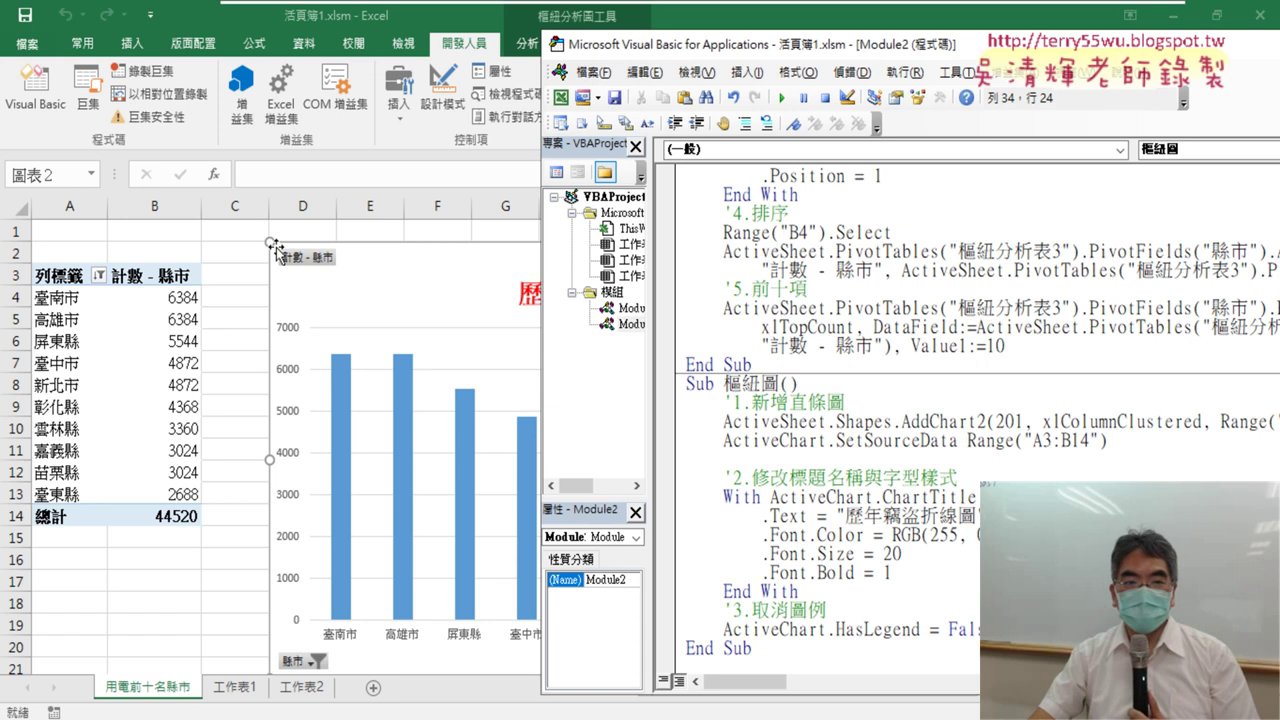
pyautogui.click(240, 295)
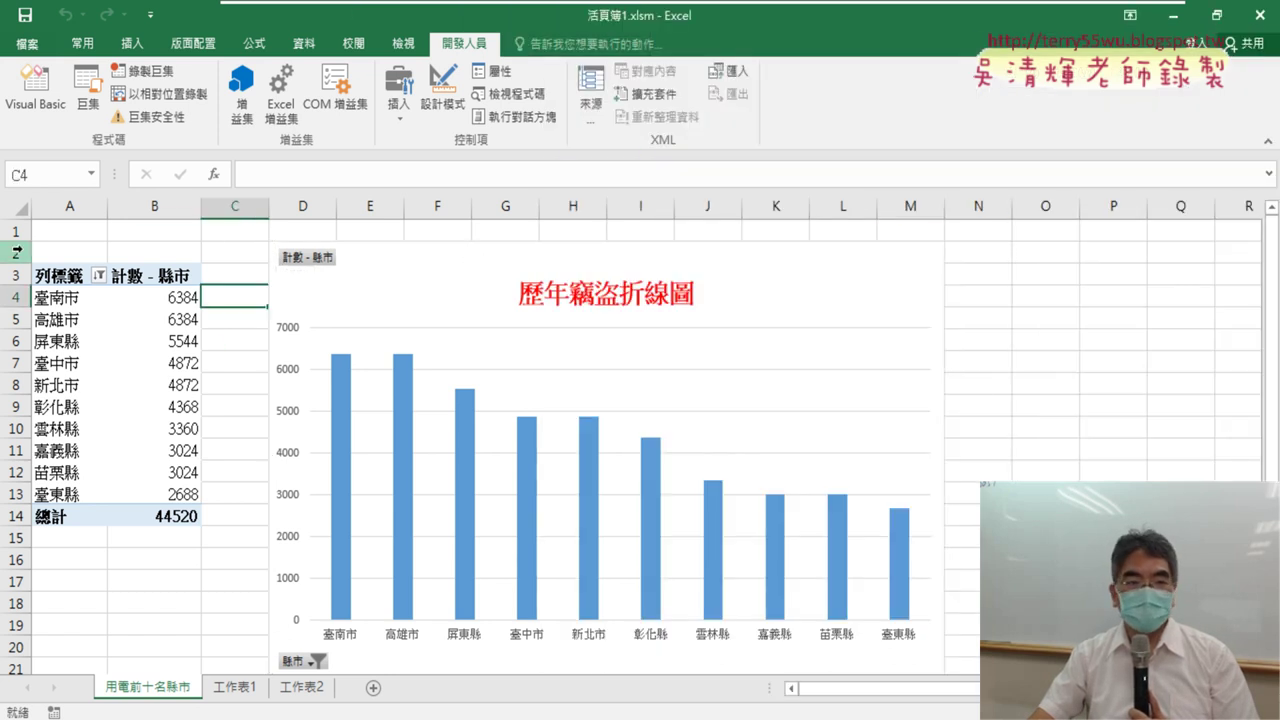
# Inspect the new column chart from D2 titled 歷年竊盜折線圖, shown without a legend
pyautogui.moveTo(15, 252); pyautogui.dragTo(75, 656)
pyautogui.scroll(-2, 118, 580)
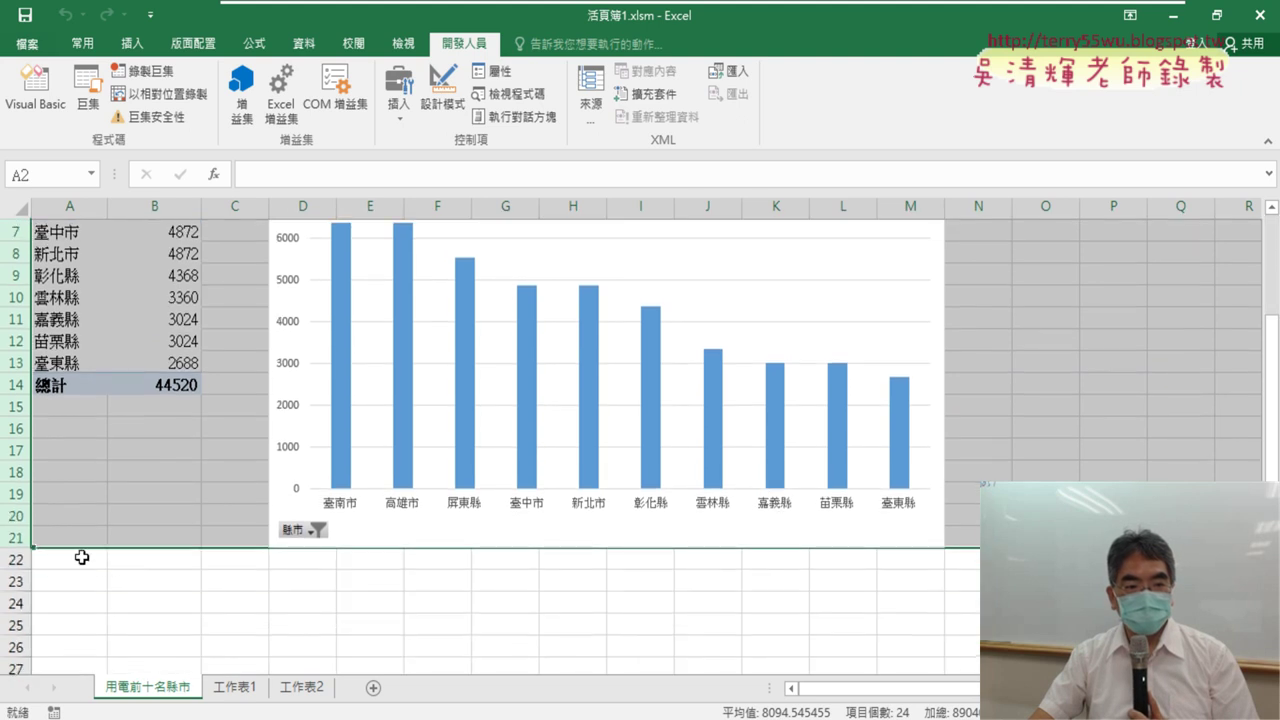
pyautogui.scroll(2, 82, 557)
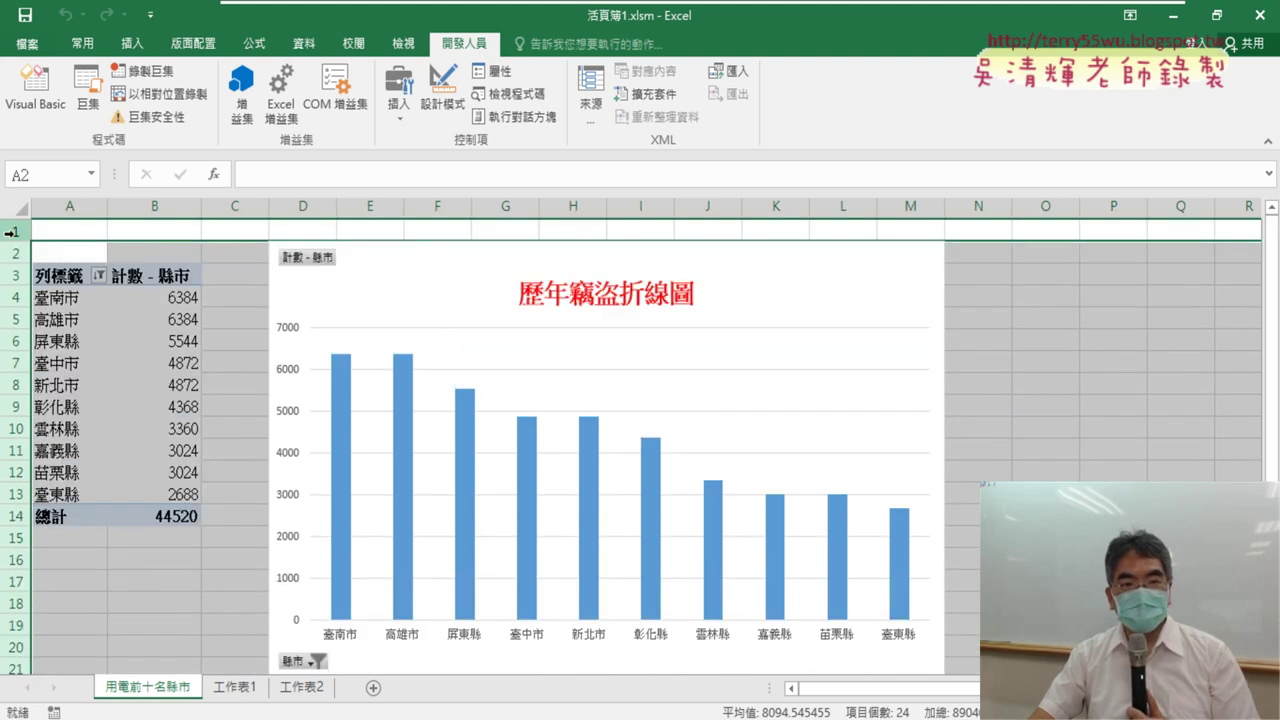
pyautogui.scroll(-1, 140, 410)
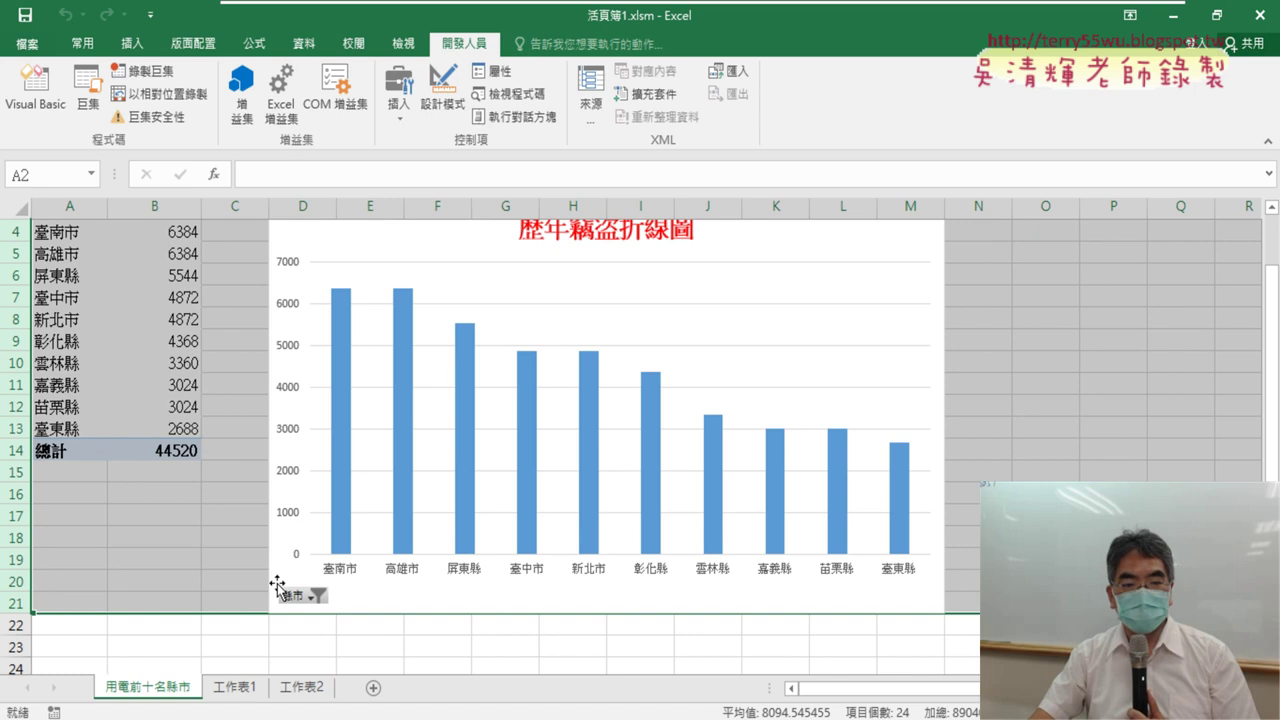
pyautogui.click(1113, 494)
pyautogui.scroll(1, 1061, 459)
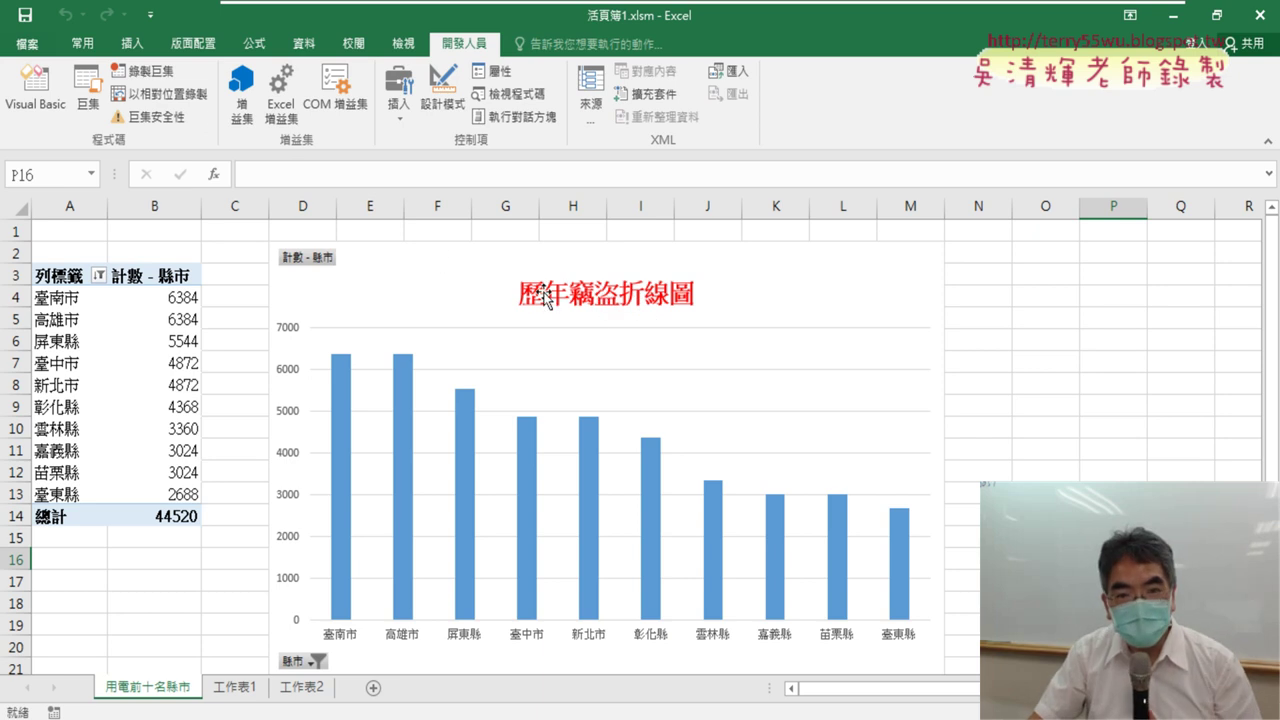
pyautogui.hotkey('alt', 'F11')
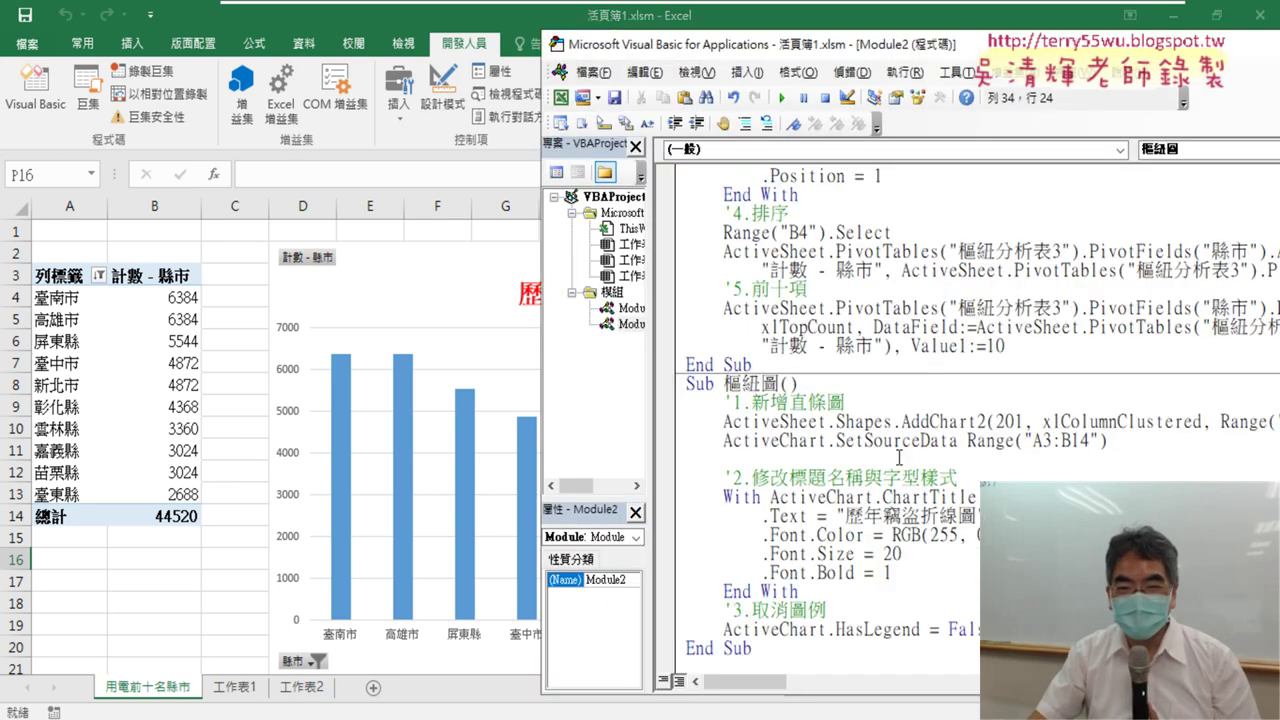
# Copy the sheet name 用電前十名縣市 and paste it over the macro's 歷年竊盜折線圖 title text
pyautogui.doubleClick(172, 690)
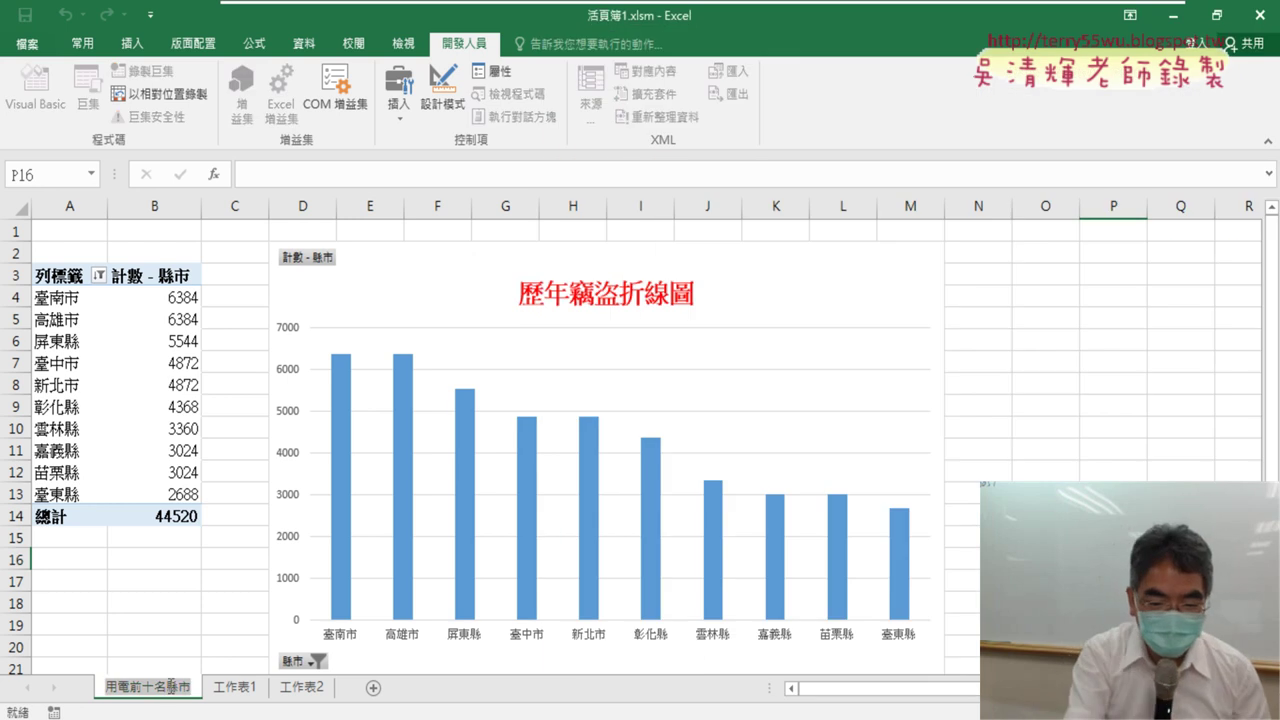
pyautogui.click(154, 603)
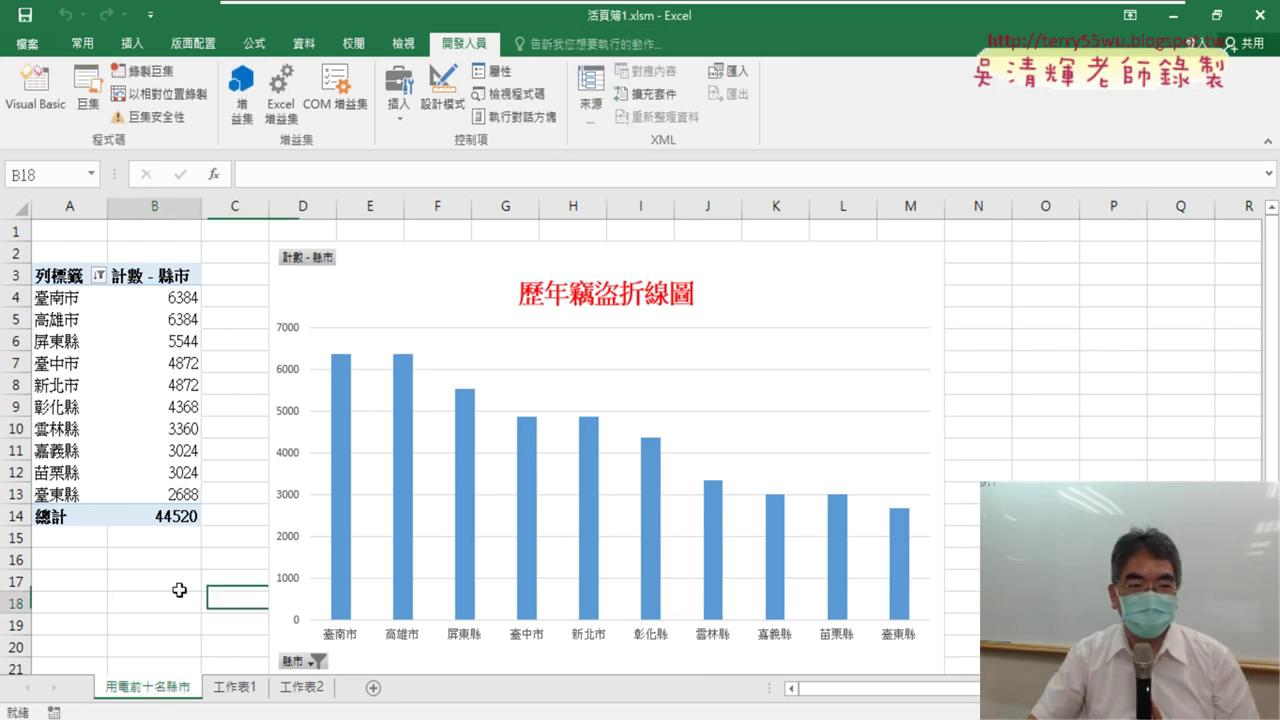
pyautogui.click(35, 88)
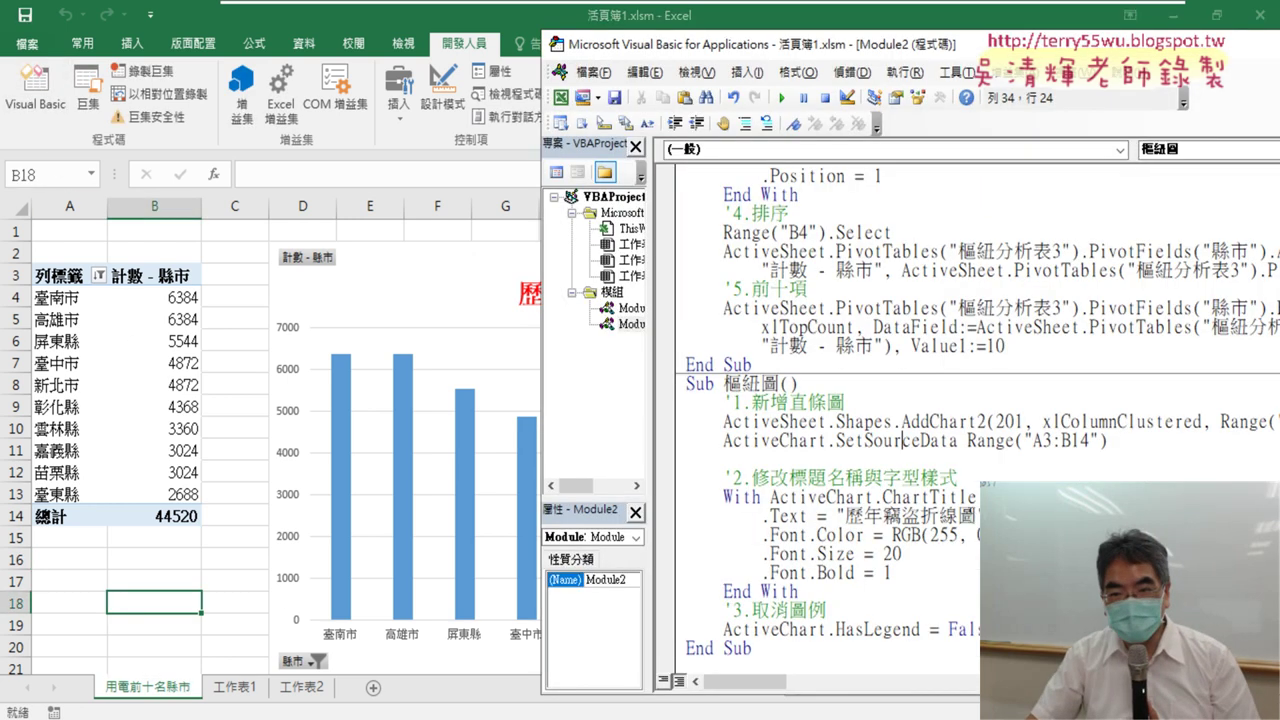
pyautogui.moveTo(976, 516); pyautogui.dragTo(846, 516)
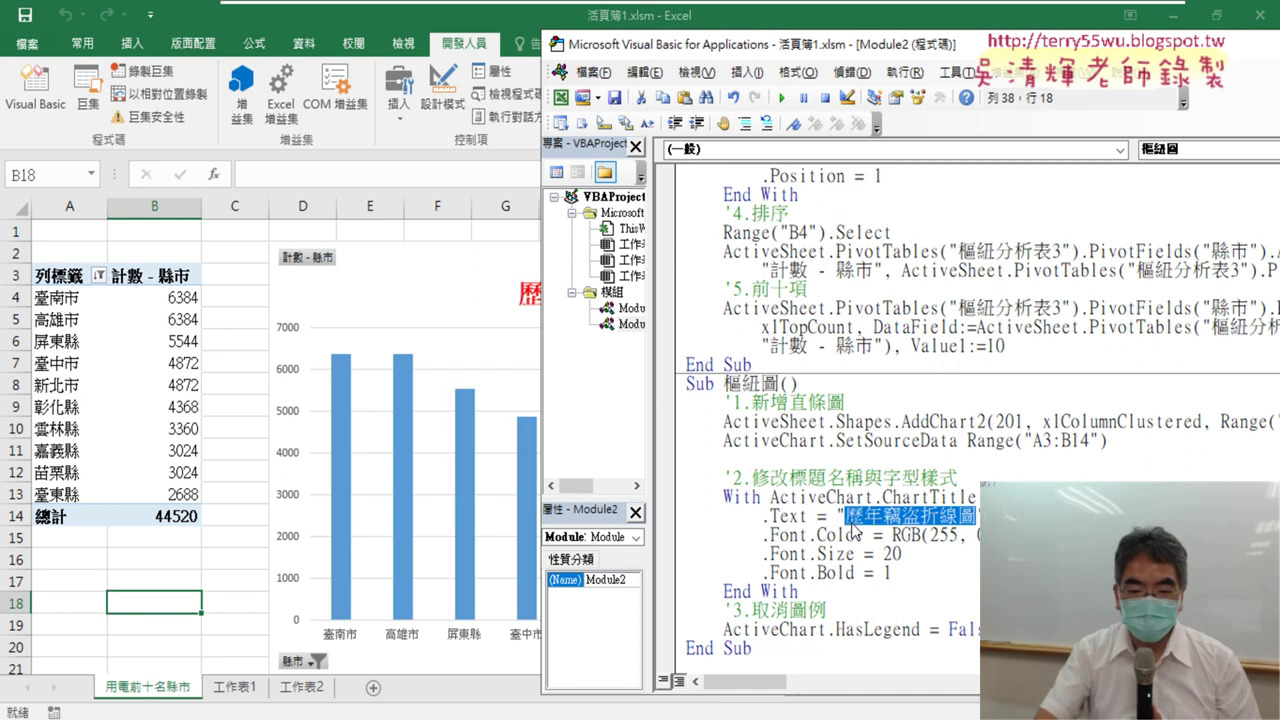
pyautogui.write('用電前十名縣市')
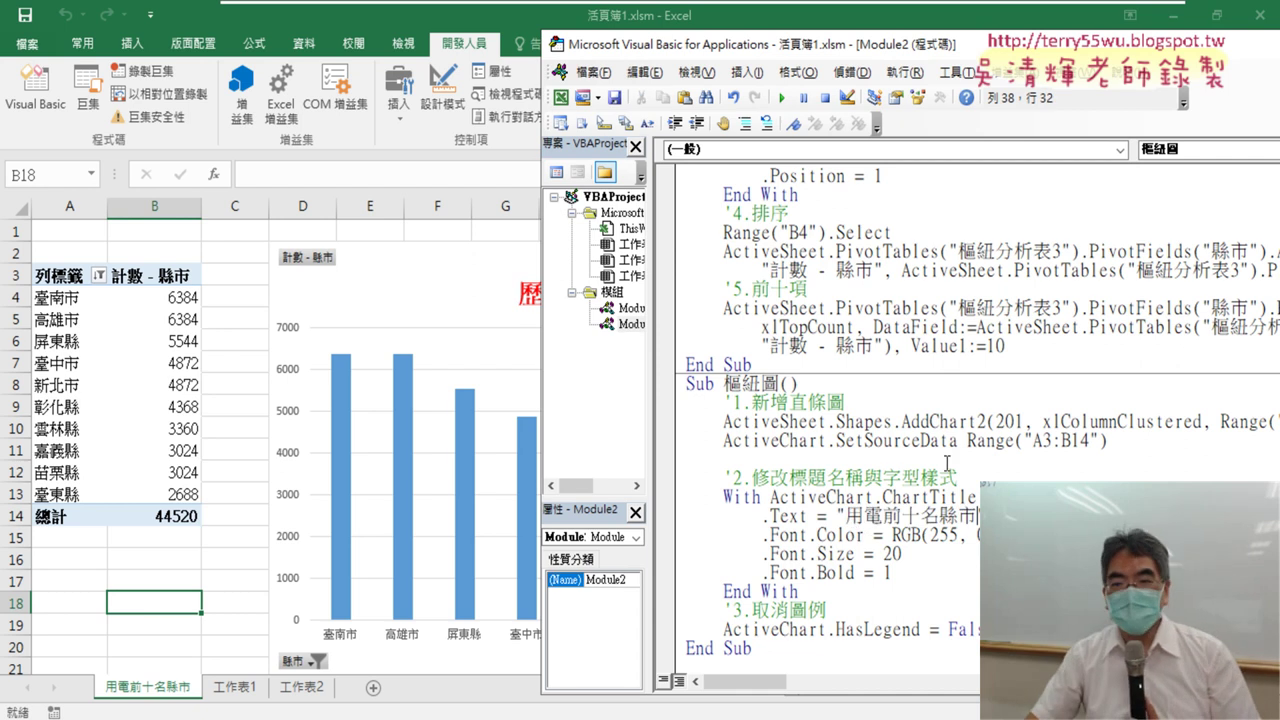
pyautogui.click(1095, 476)
pyautogui.scroll(1, 1000, 390)
pyautogui.scroll(2, 900, 320)
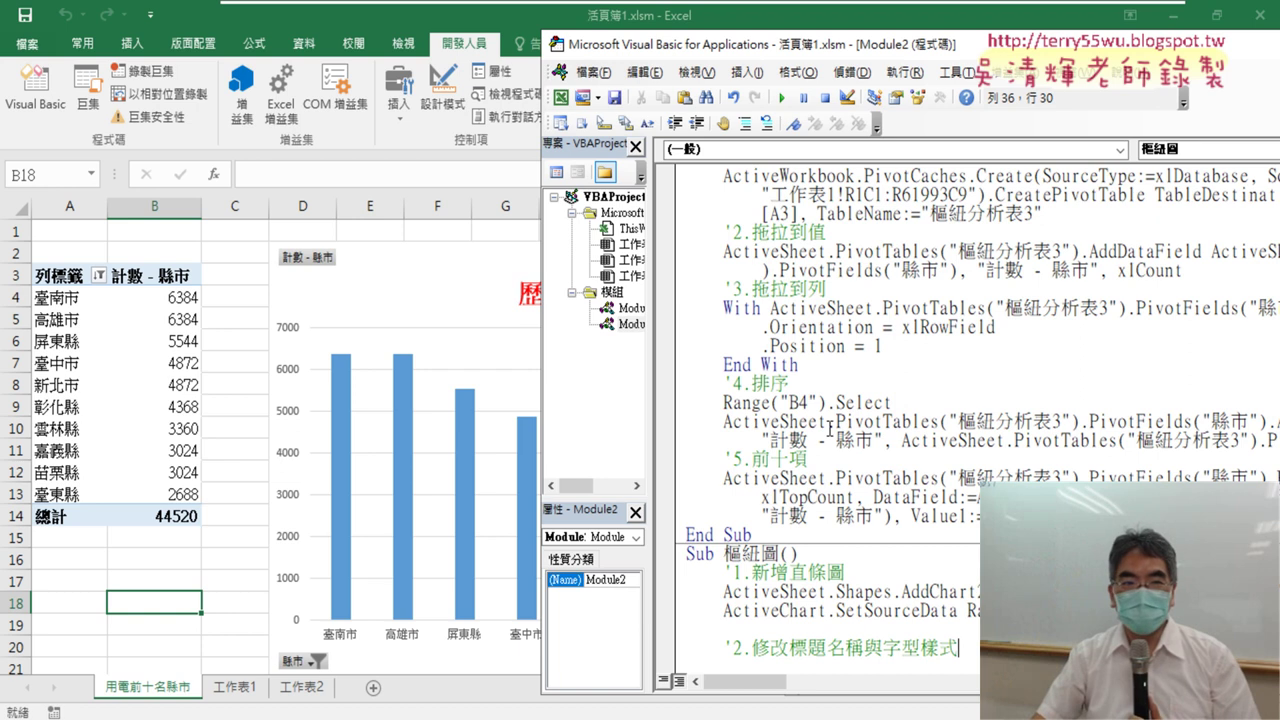
pyautogui.hotkey('alt', 'F11')
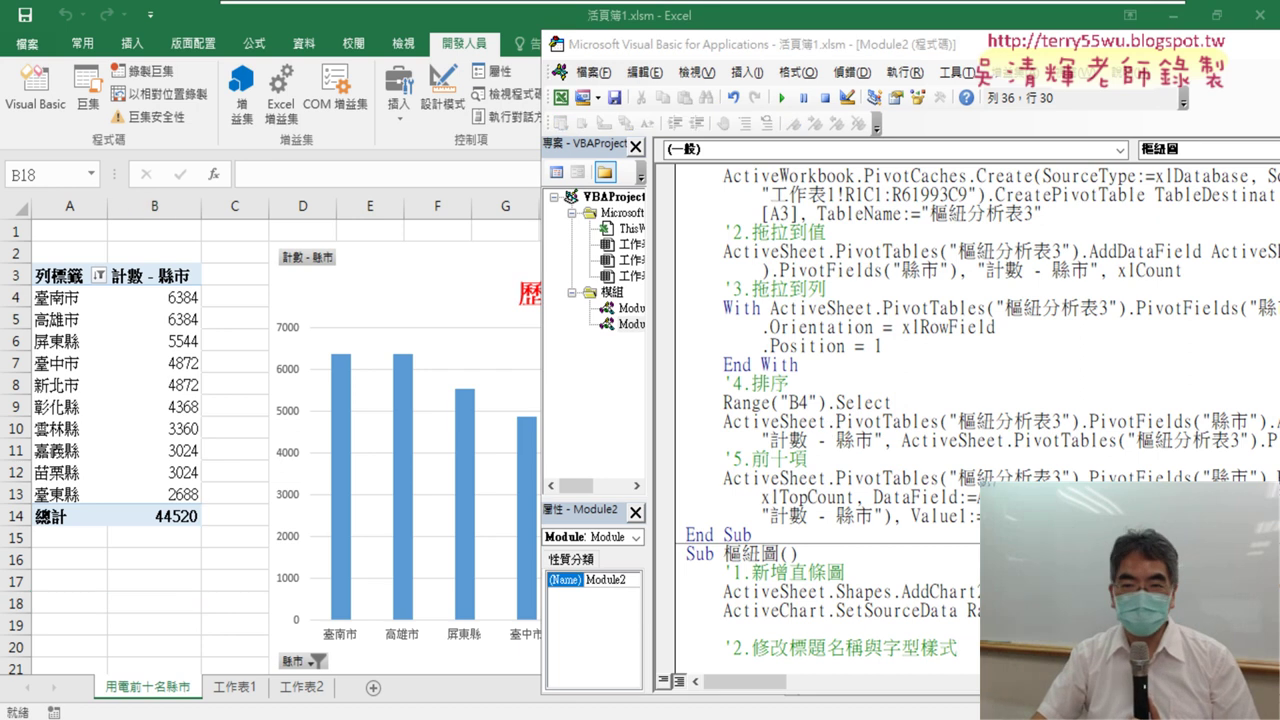